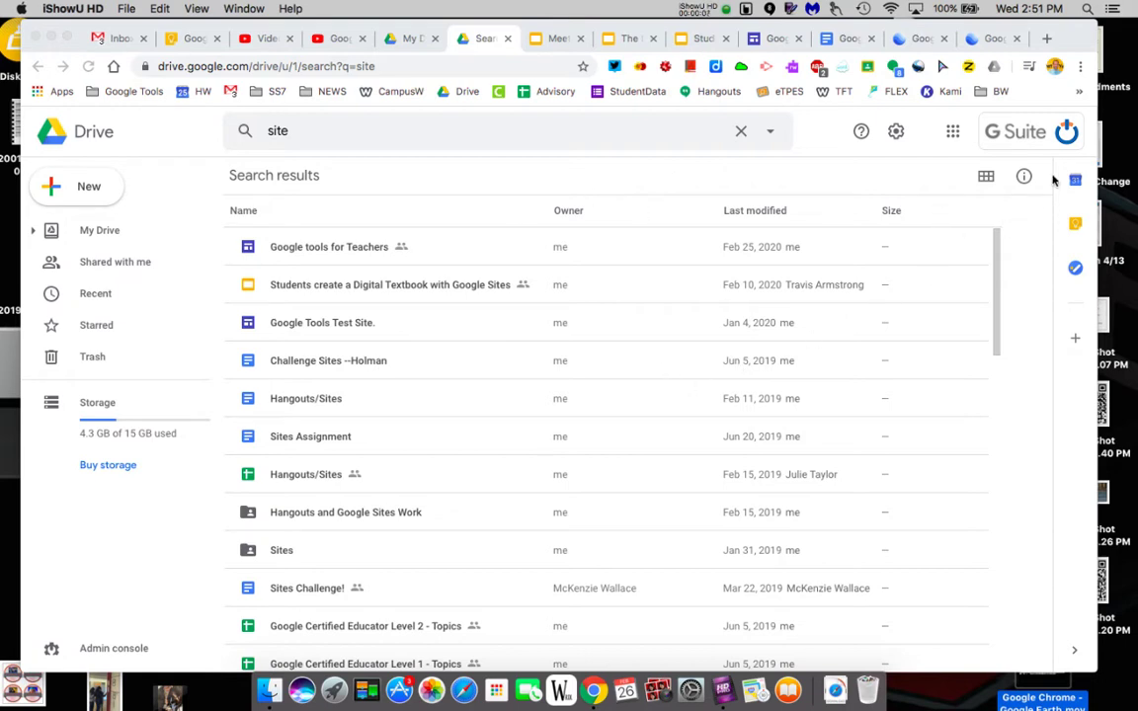
Switch to the new Google Sites and create a blank site.
left_click(952, 133)
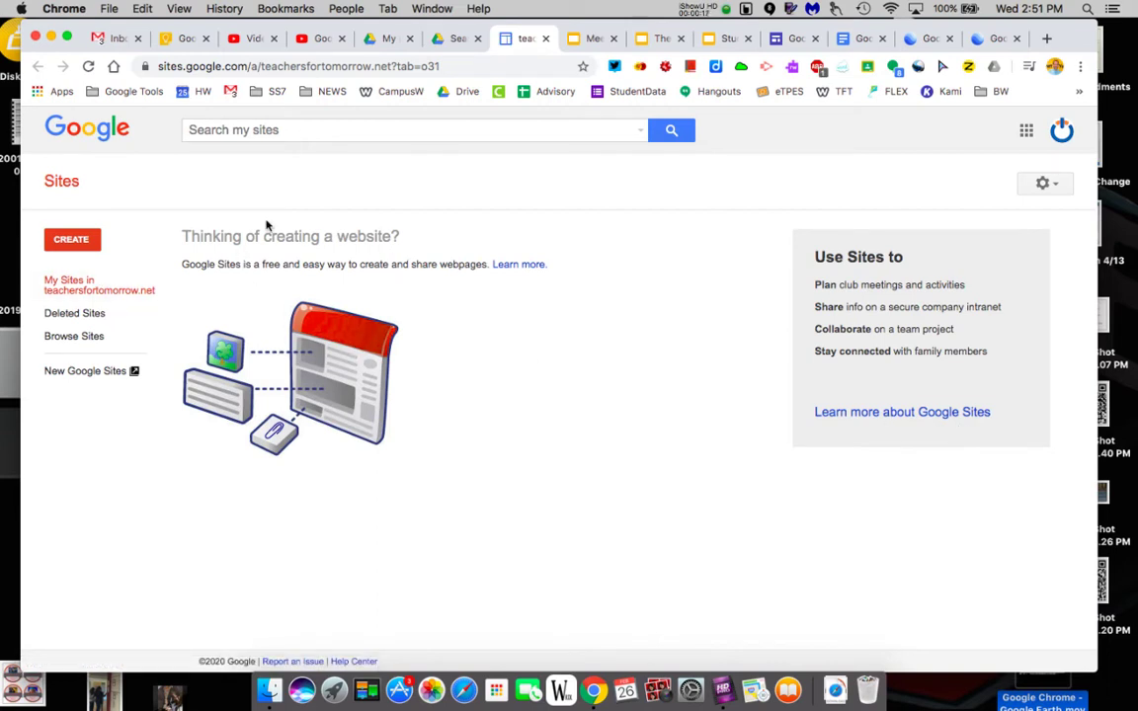
left_click(88, 375)
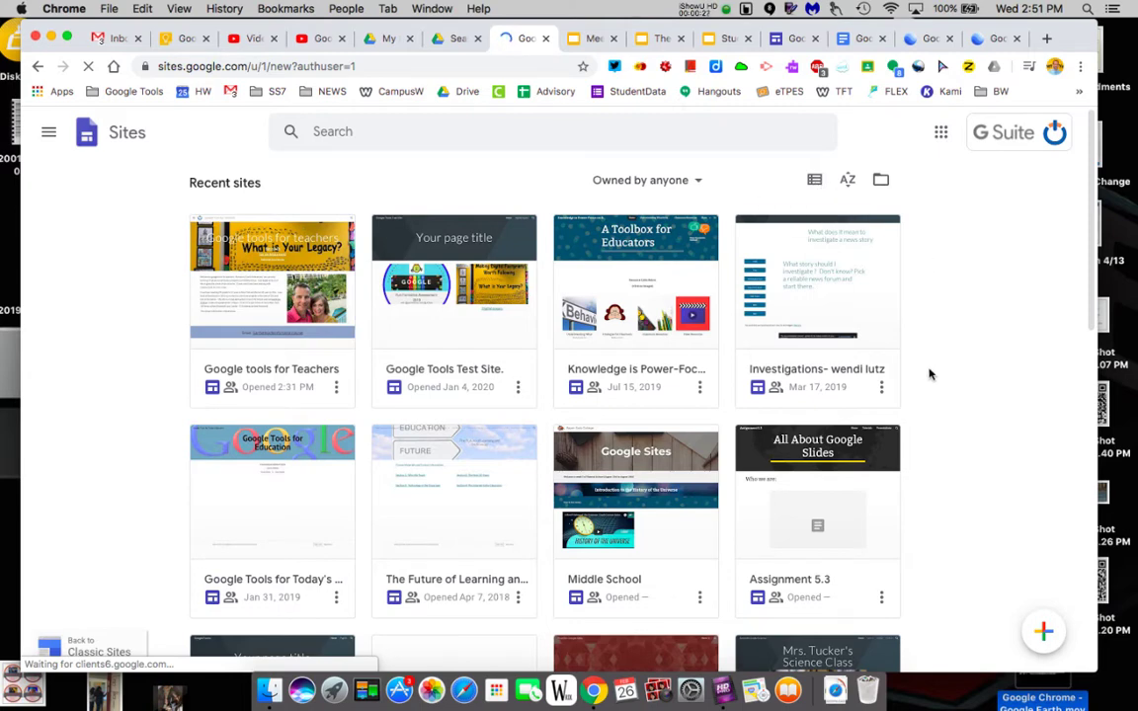
left_click(1043, 630)
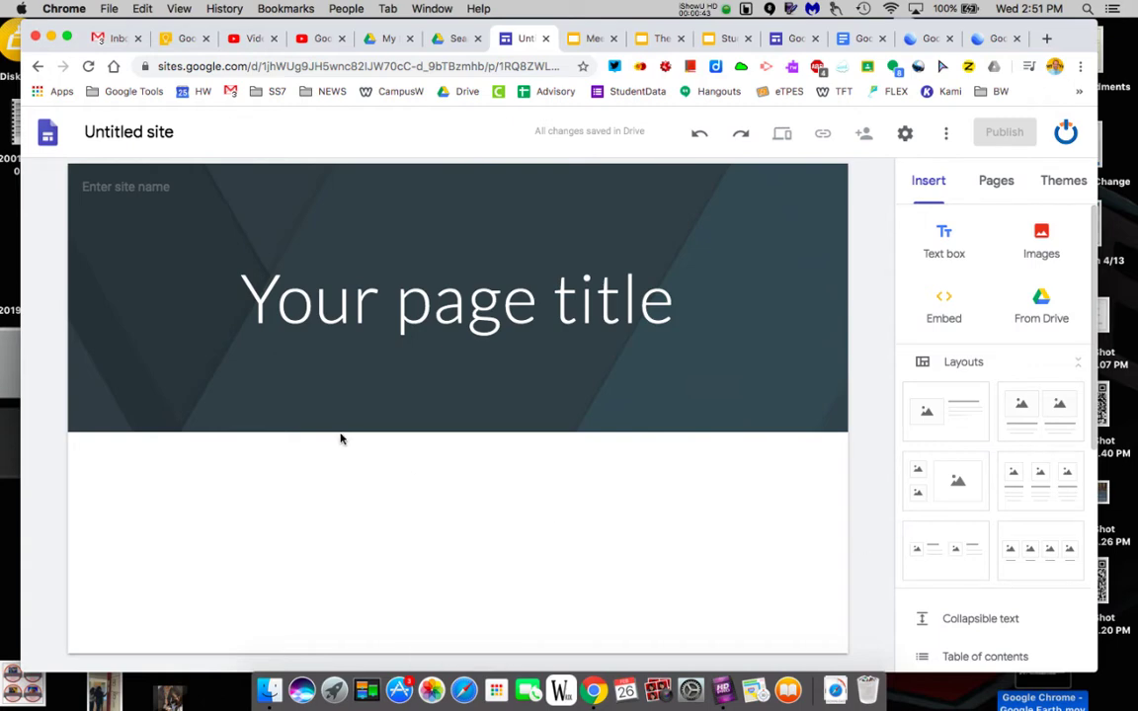
Replace the header background with a classroom photo found through an image search for "school".
left_click(168, 410)
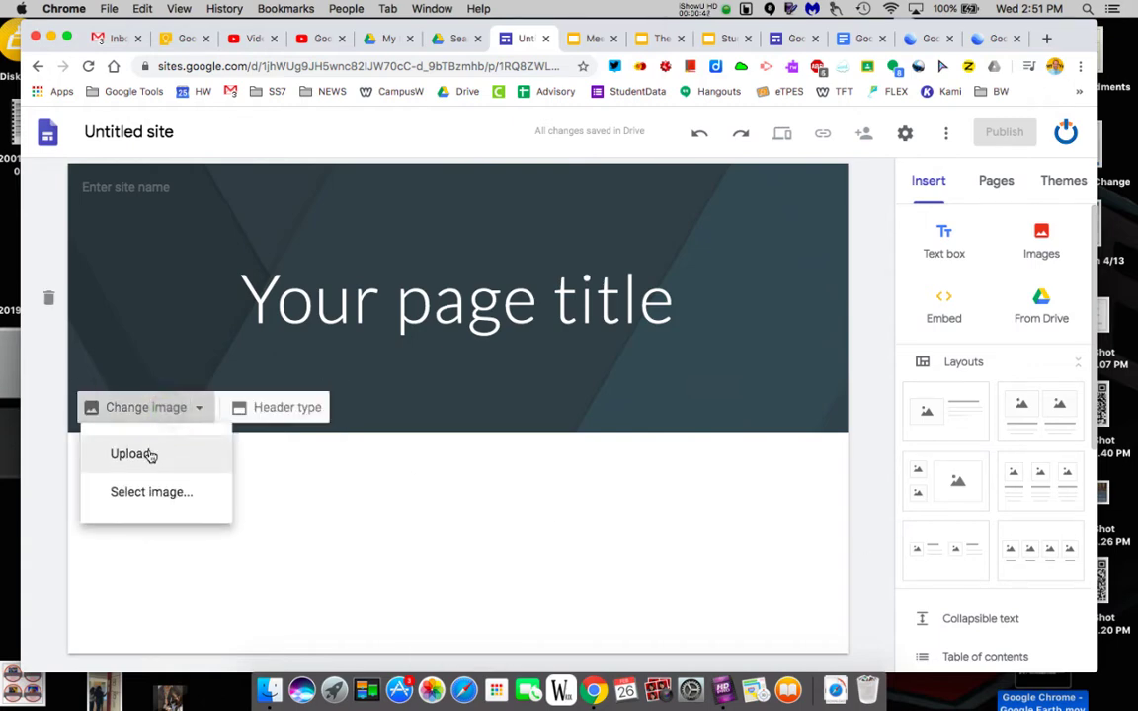
left_click(168, 493)
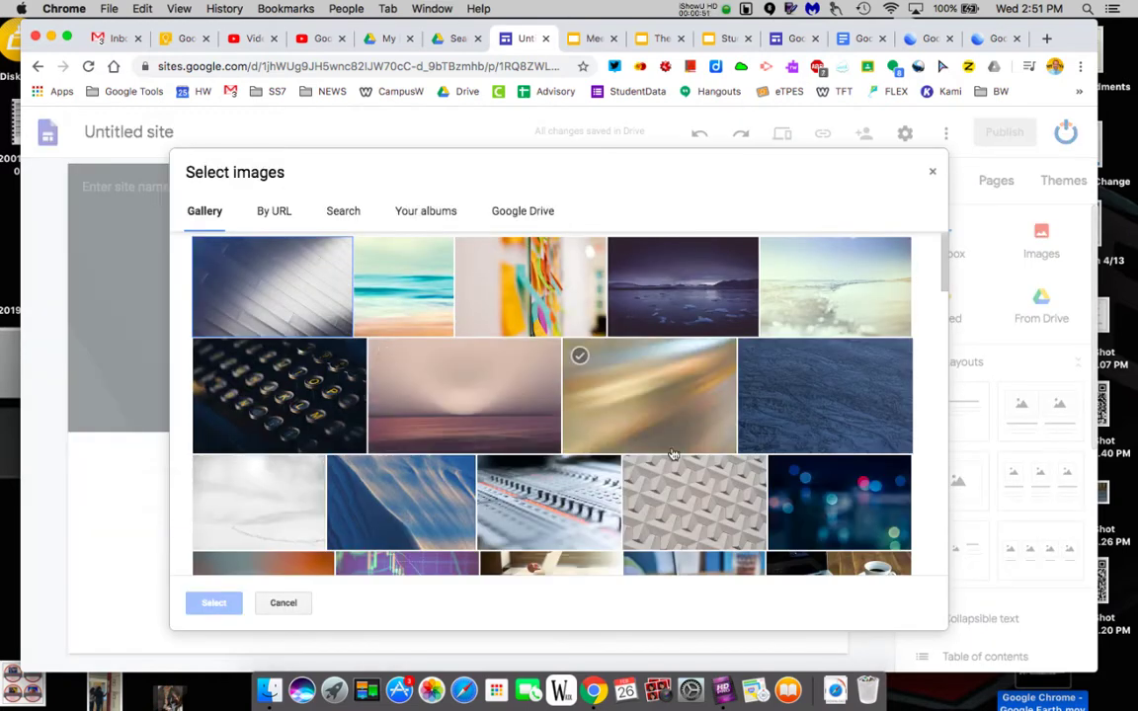
scroll(673, 454, "down", 15)
scroll(672, 454, "up", 15)
left_click(343, 212)
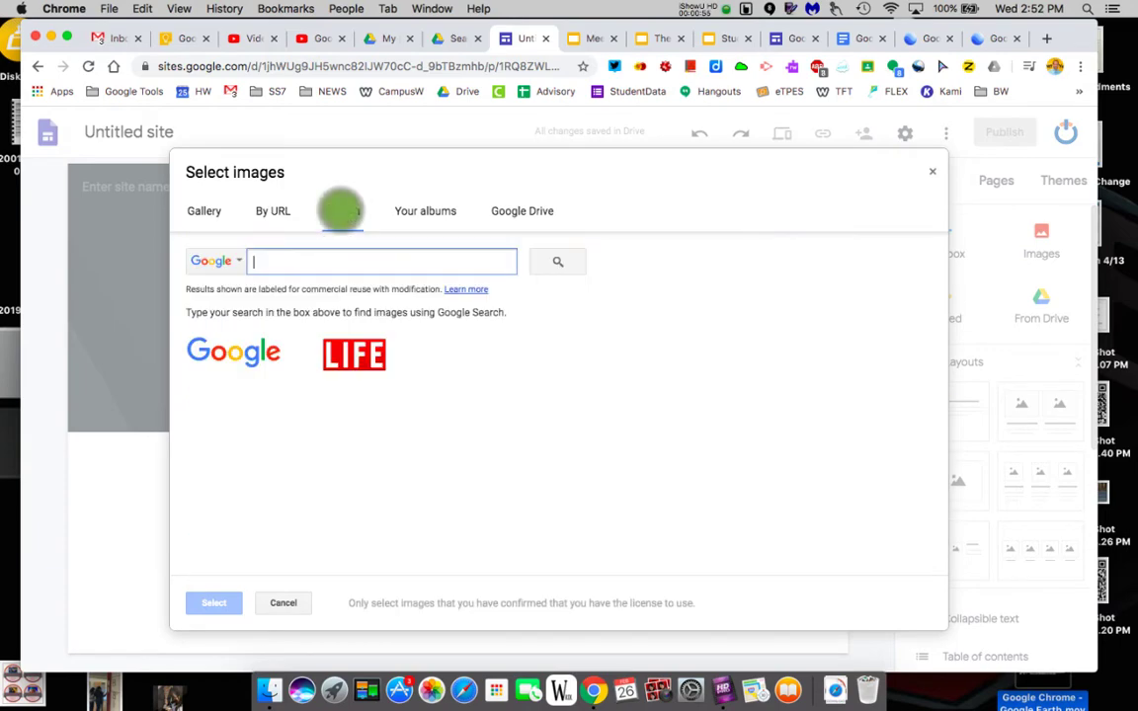
type("school")
key("Return")
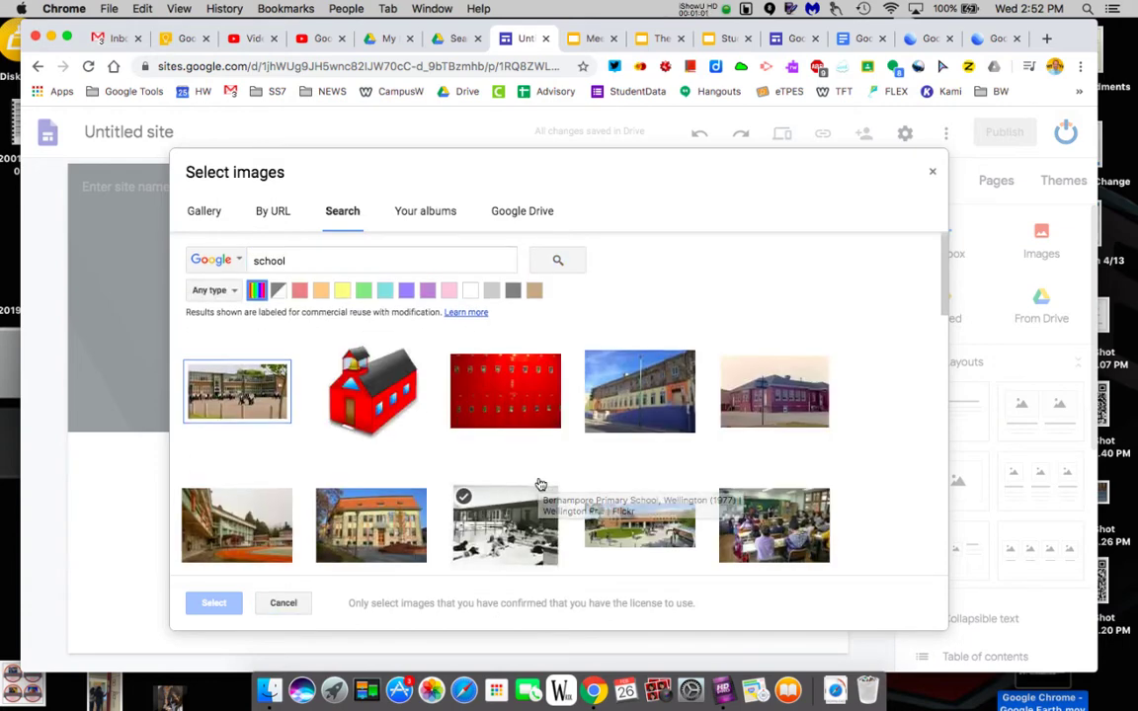
scroll(538, 482, "down", 1)
left_click(766, 496)
left_click(214, 602)
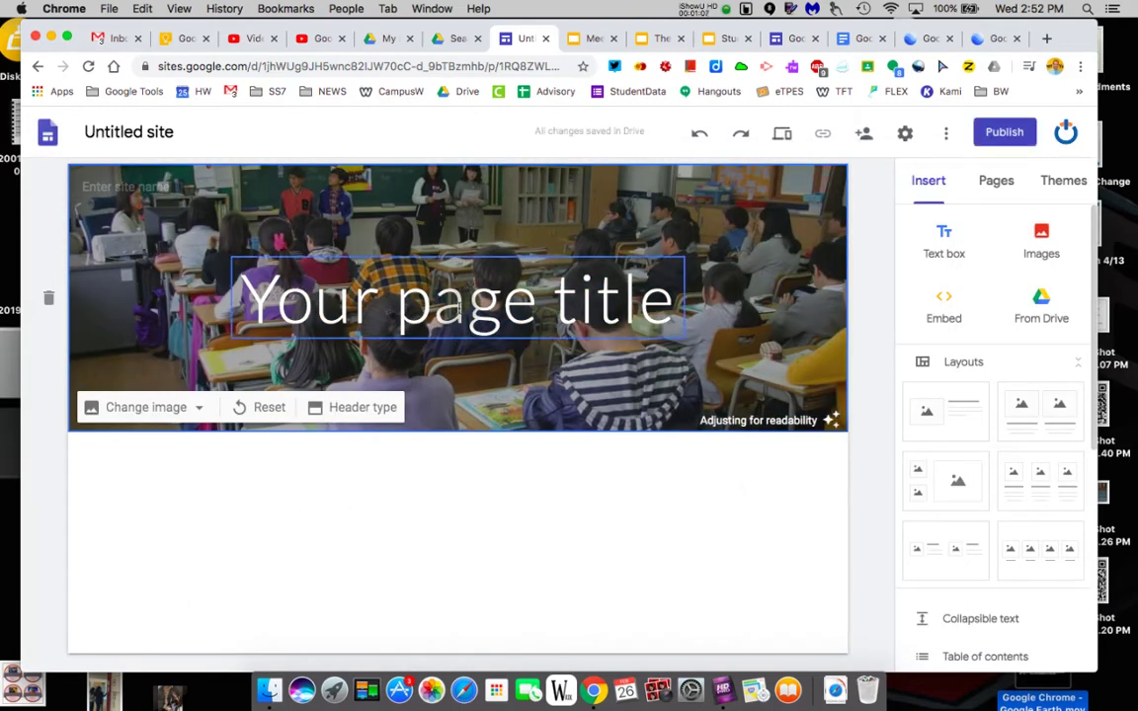
Replace the placeholder page title in the header with "Welcome to MR. H's class".
double_click(457, 309)
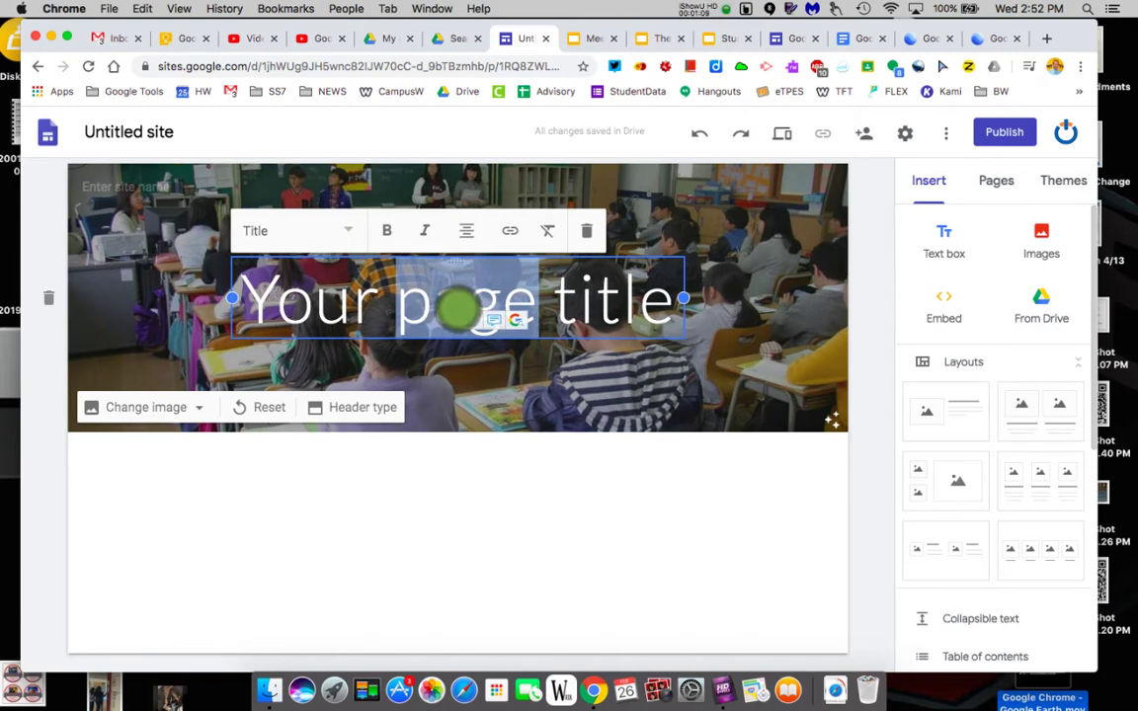
left_click(457, 309)
left_click(655, 299)
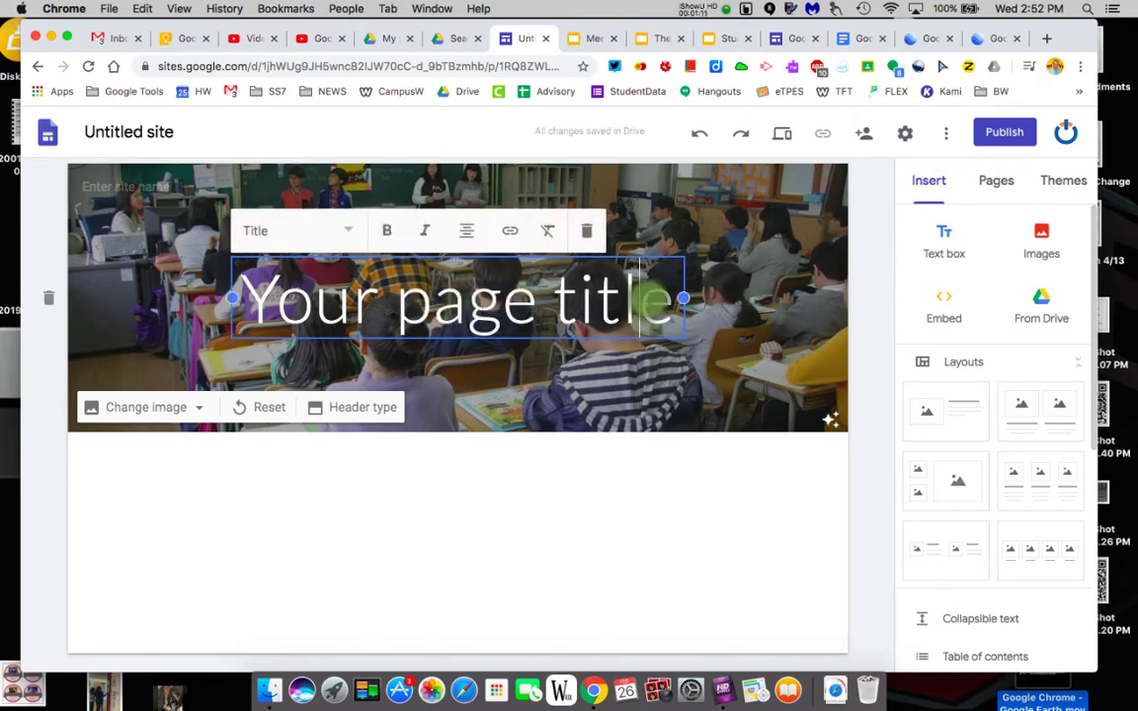
triple_click(663, 304)
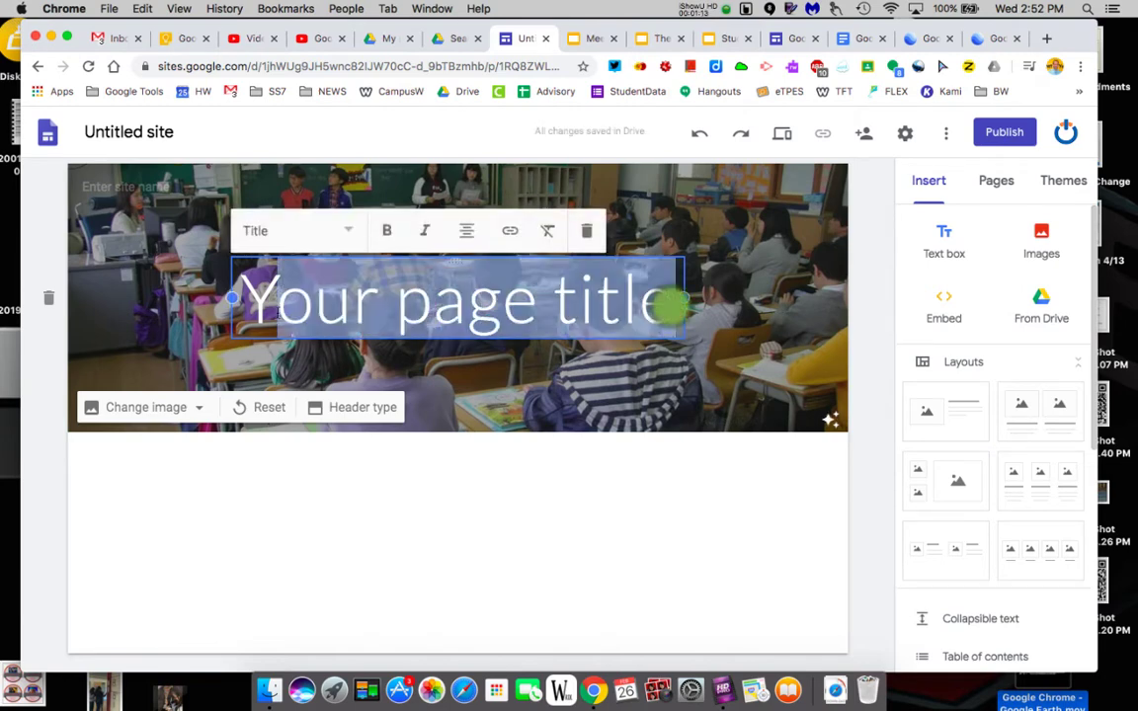
key("BackSpace")
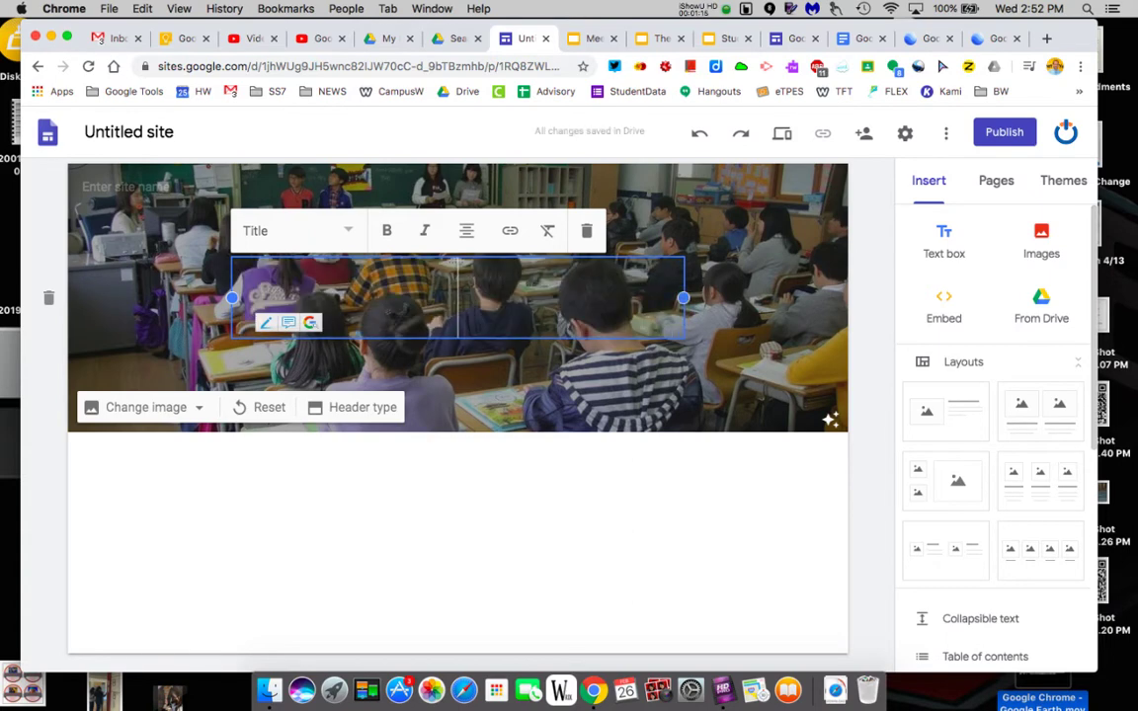
type("Welcome to ")
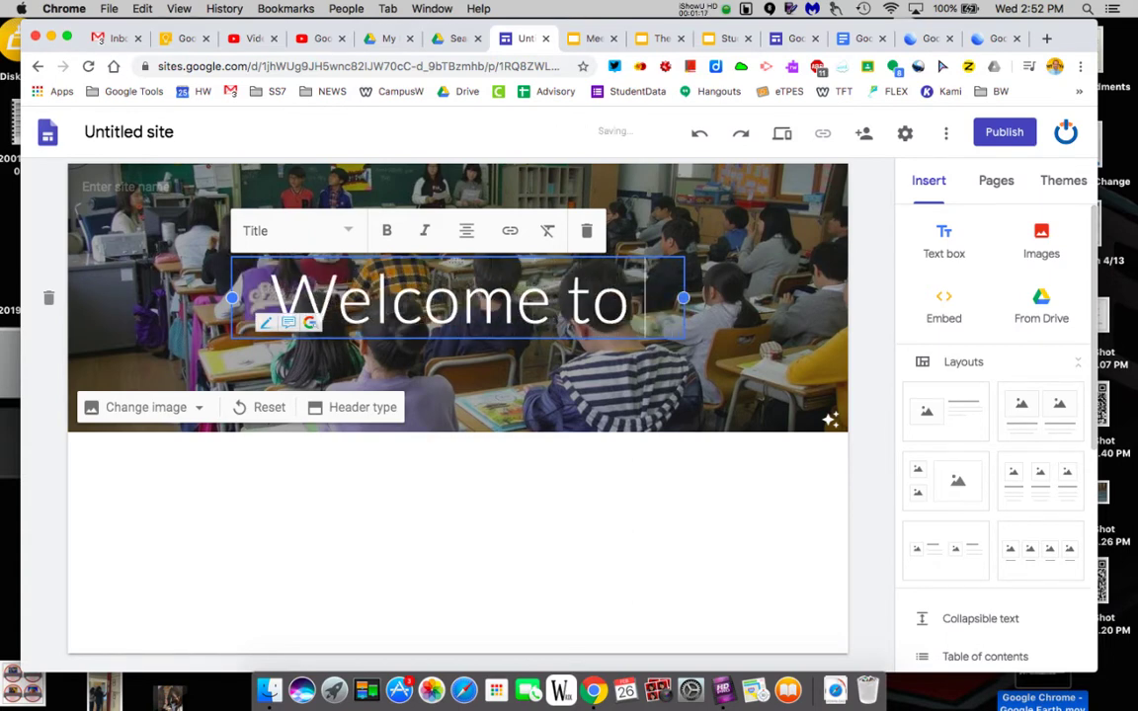
type("MR. H'")
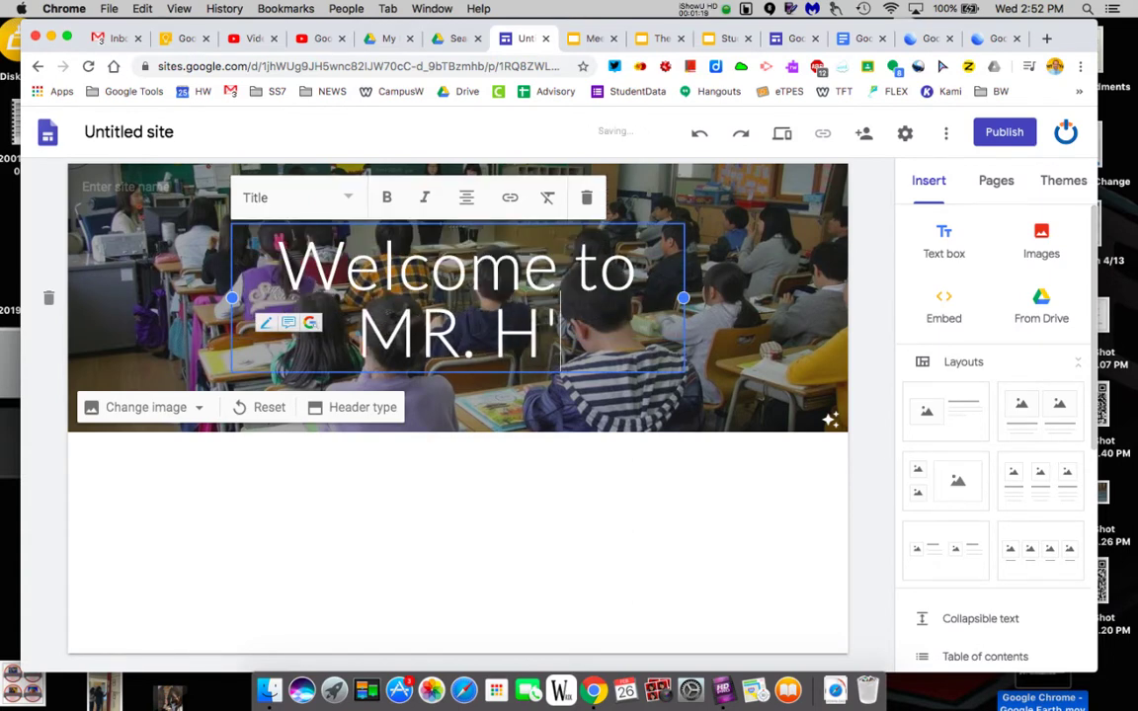
type("s class")
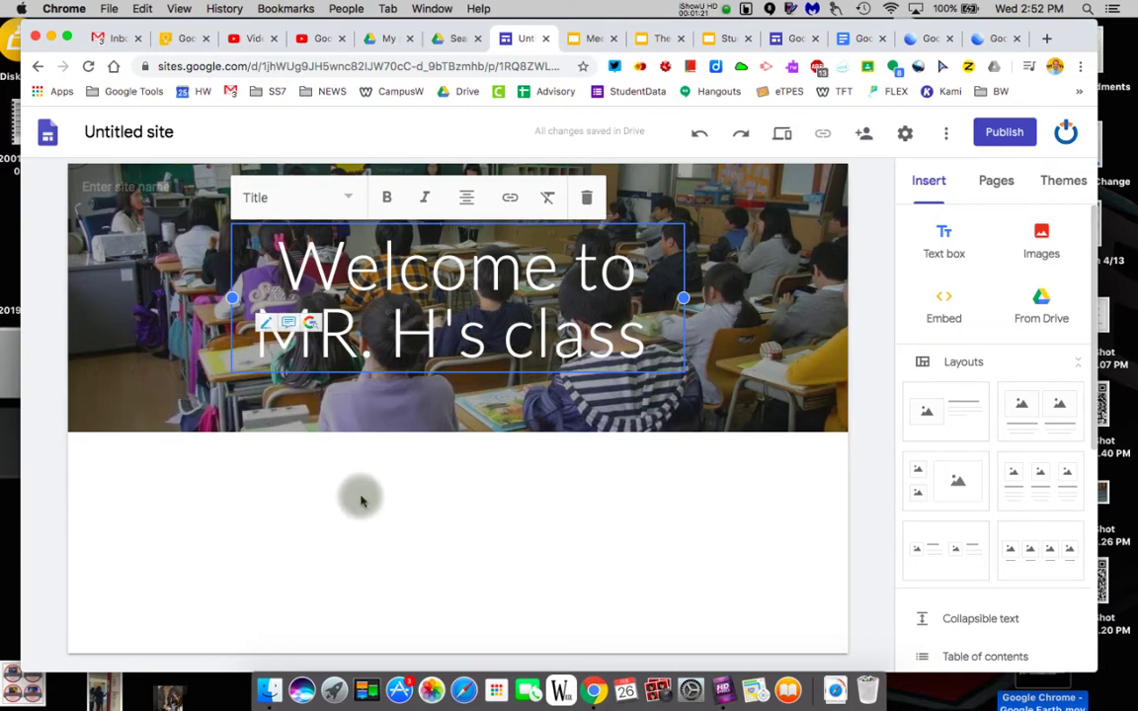
left_click(362, 501)
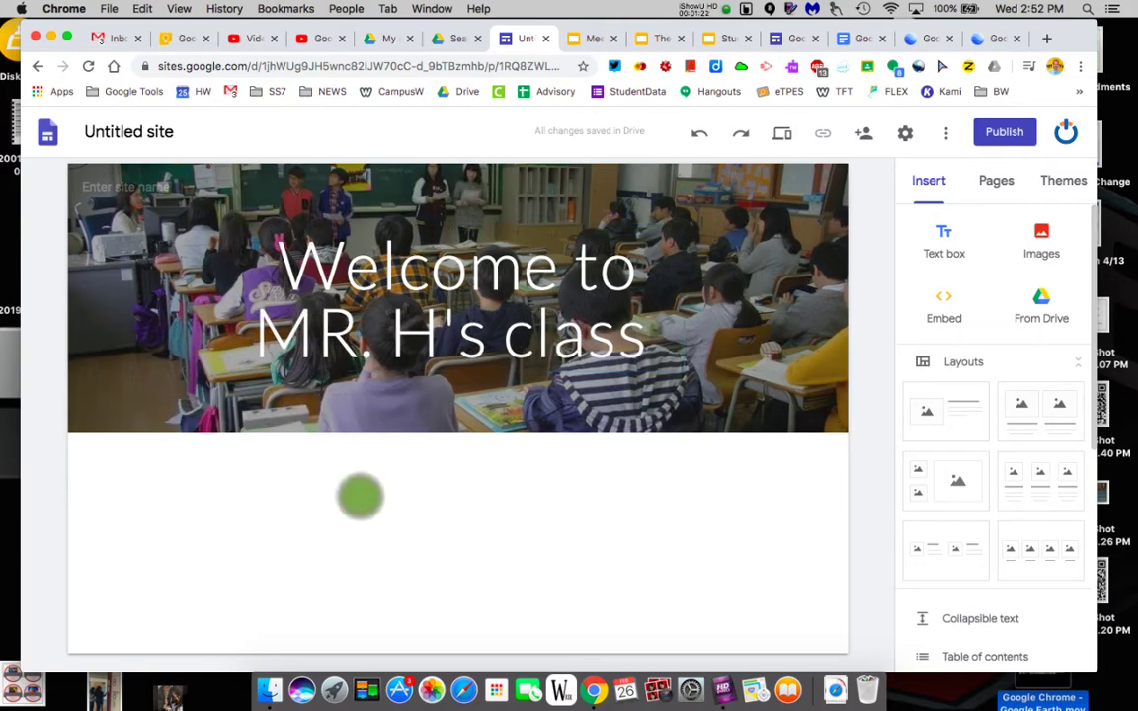
left_click(558, 284)
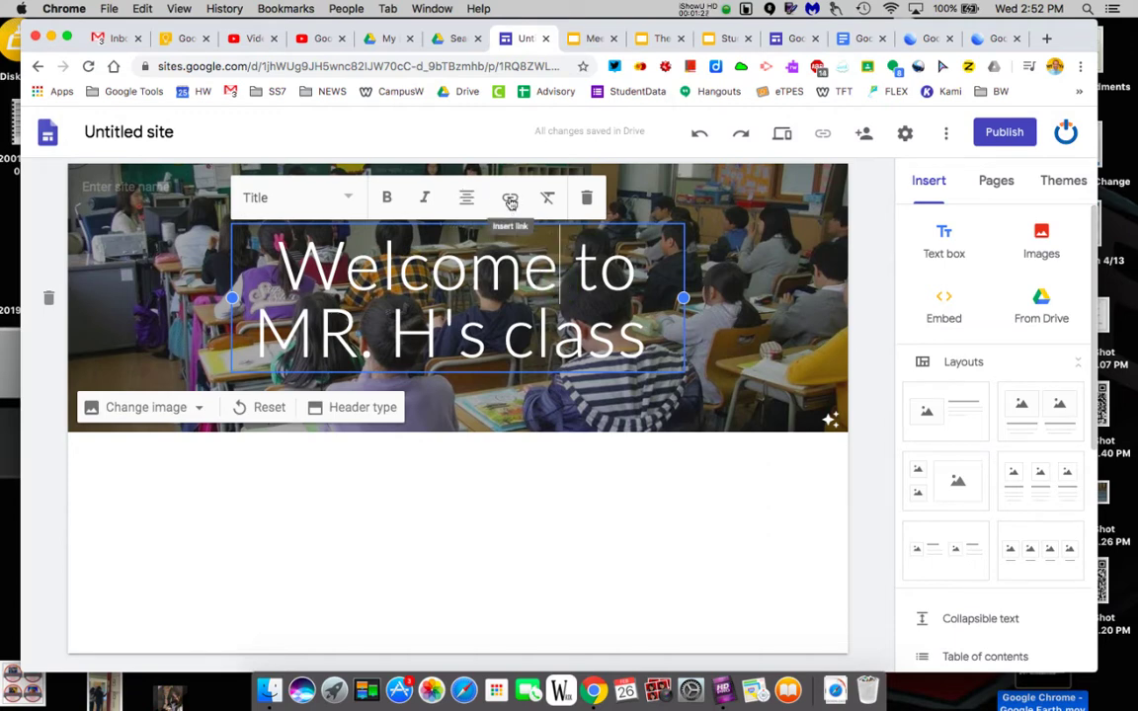
left_click(347, 200)
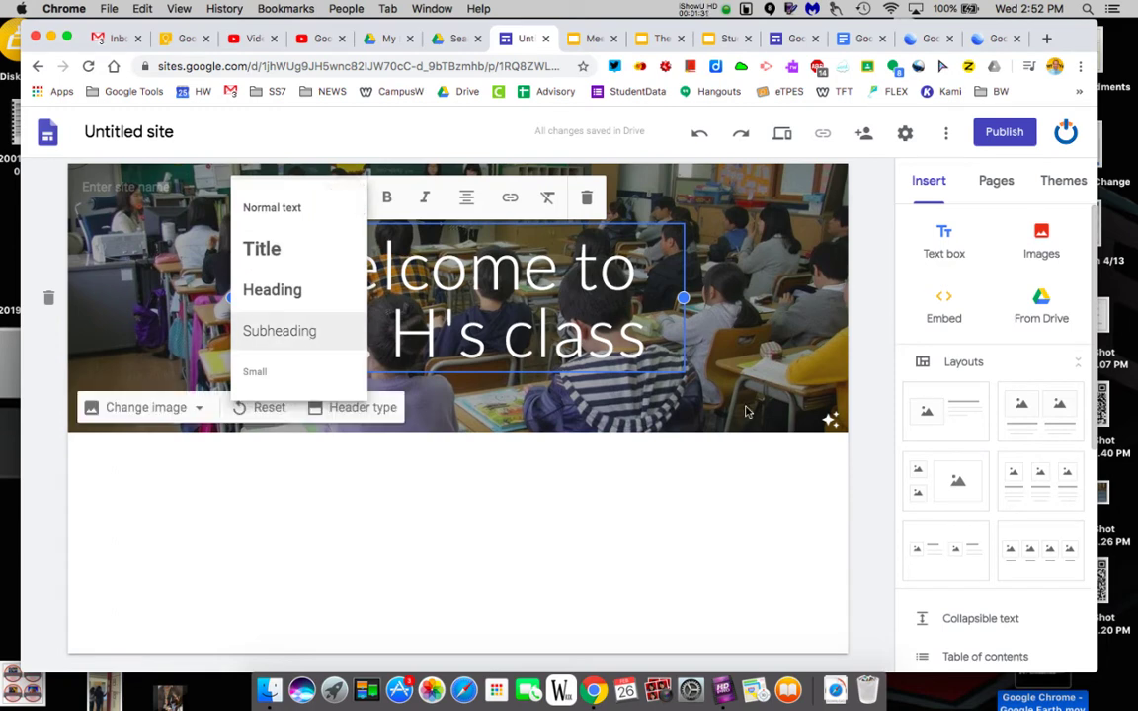
left_click(776, 390)
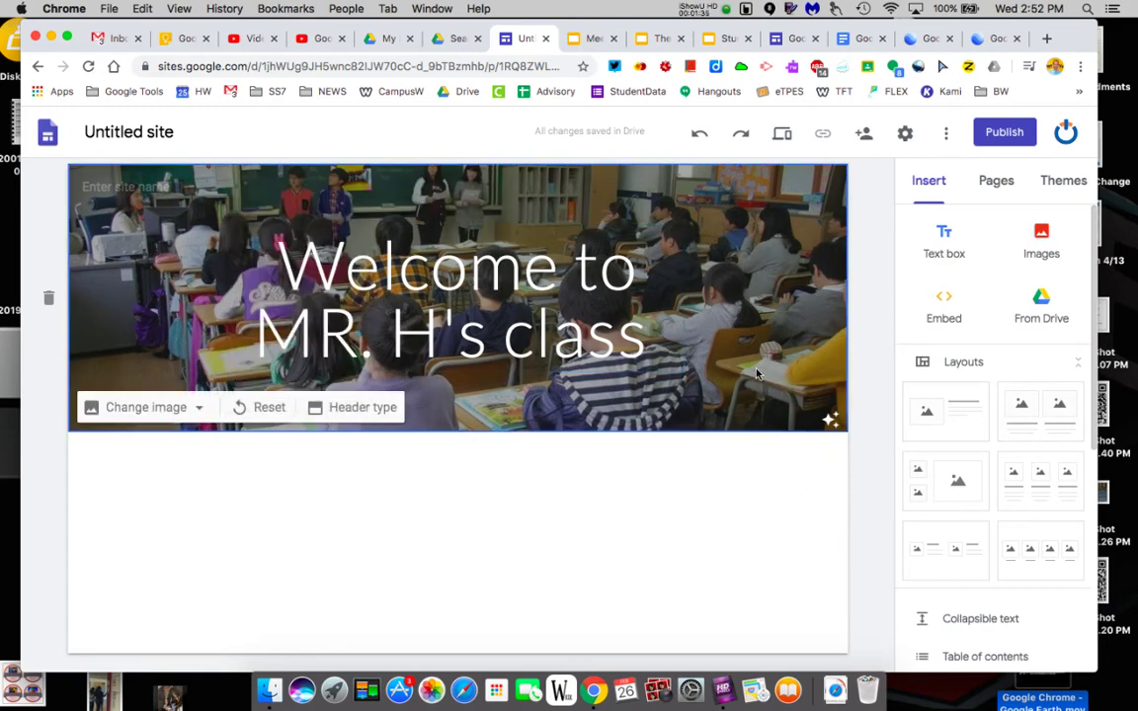
Turn the header image's readability adjustment off and back on.
left_click(829, 422)
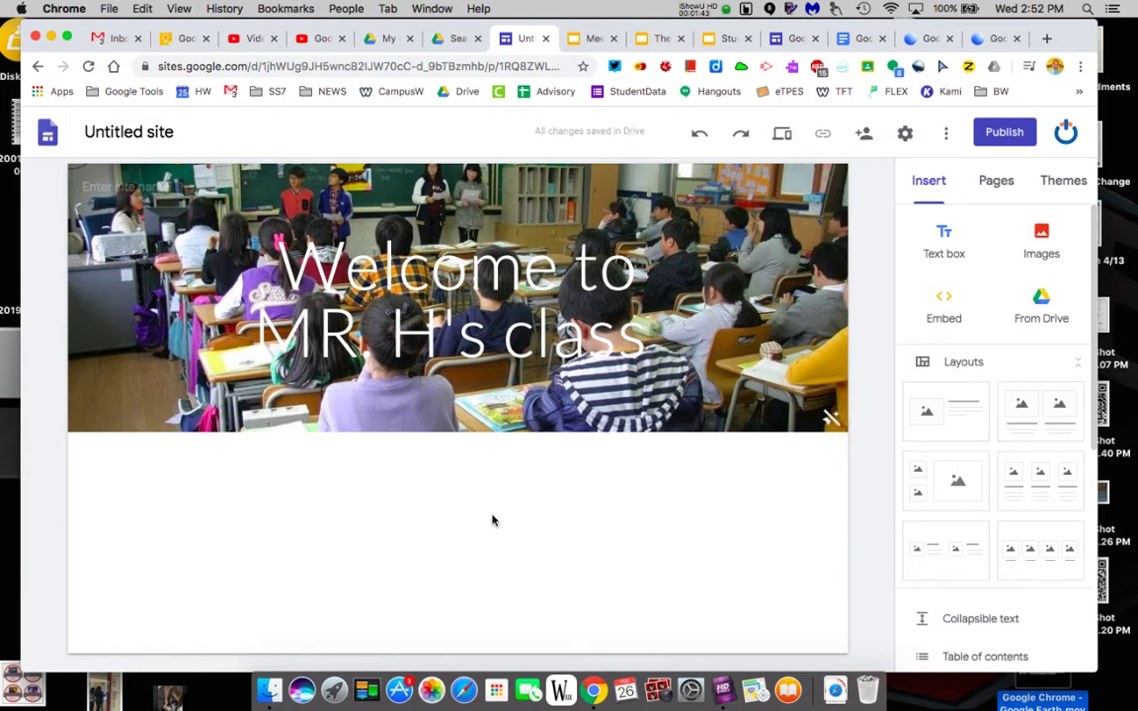
left_click(831, 417)
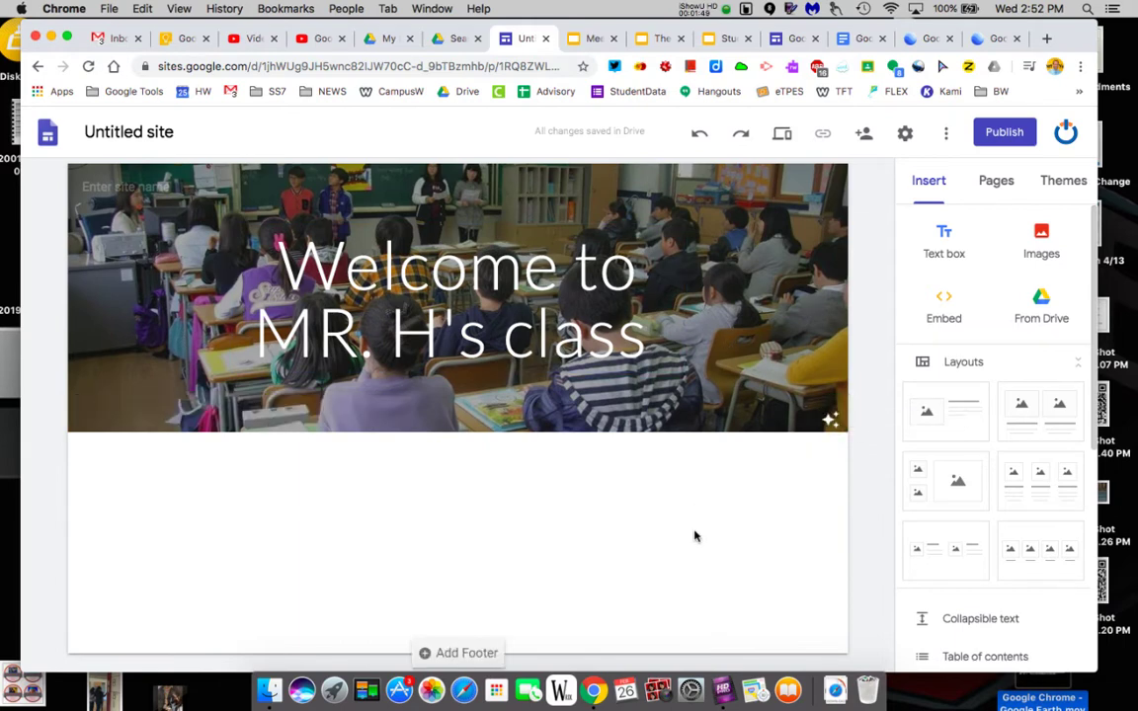
Add a footer with three lines: "My email", "School Phone" and "Twitter" followed by the teacher's Twitter handle.
left_click(455, 651)
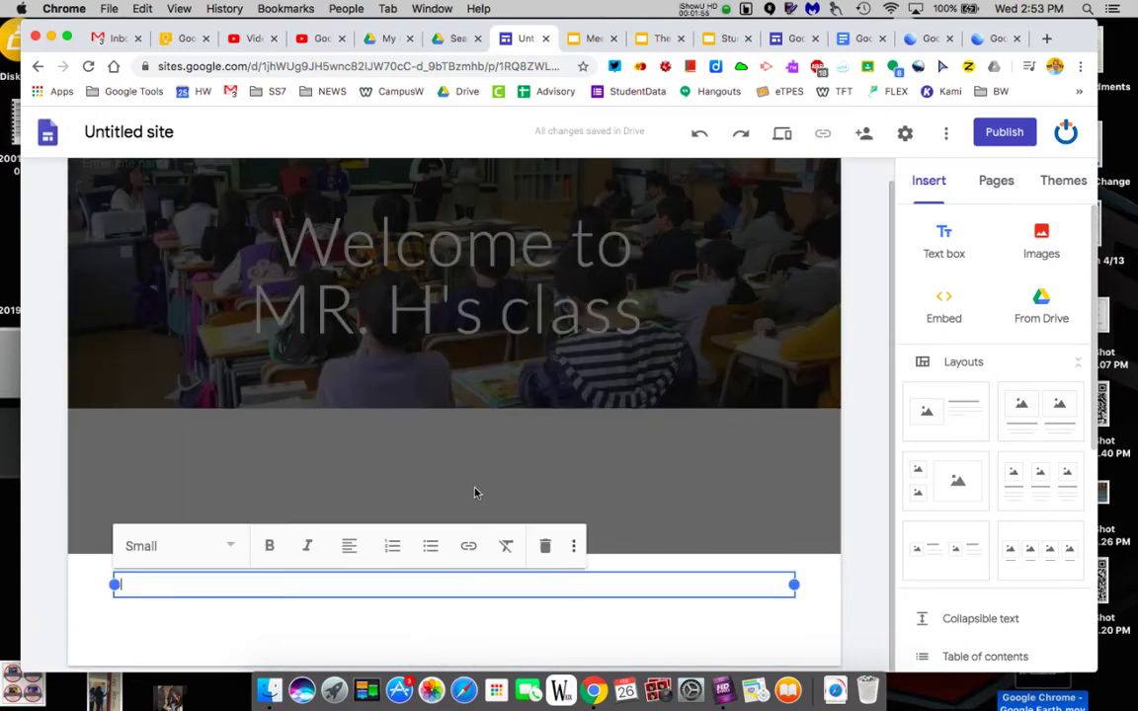
type("My email")
key("Return")
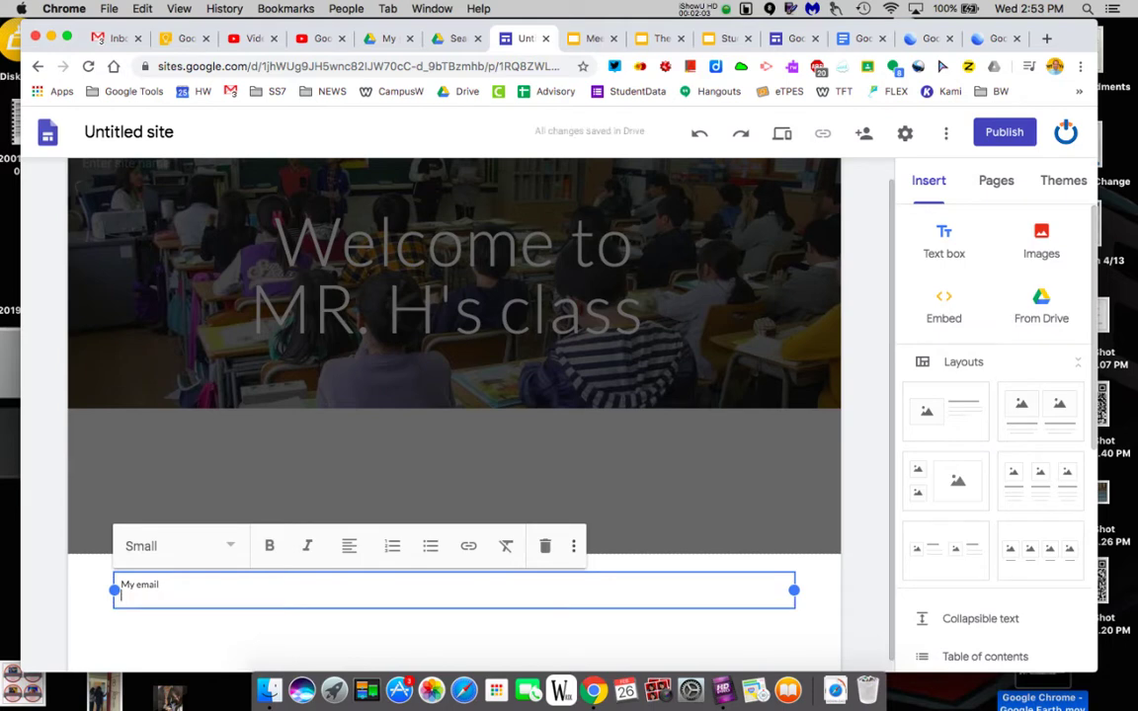
type("School P")
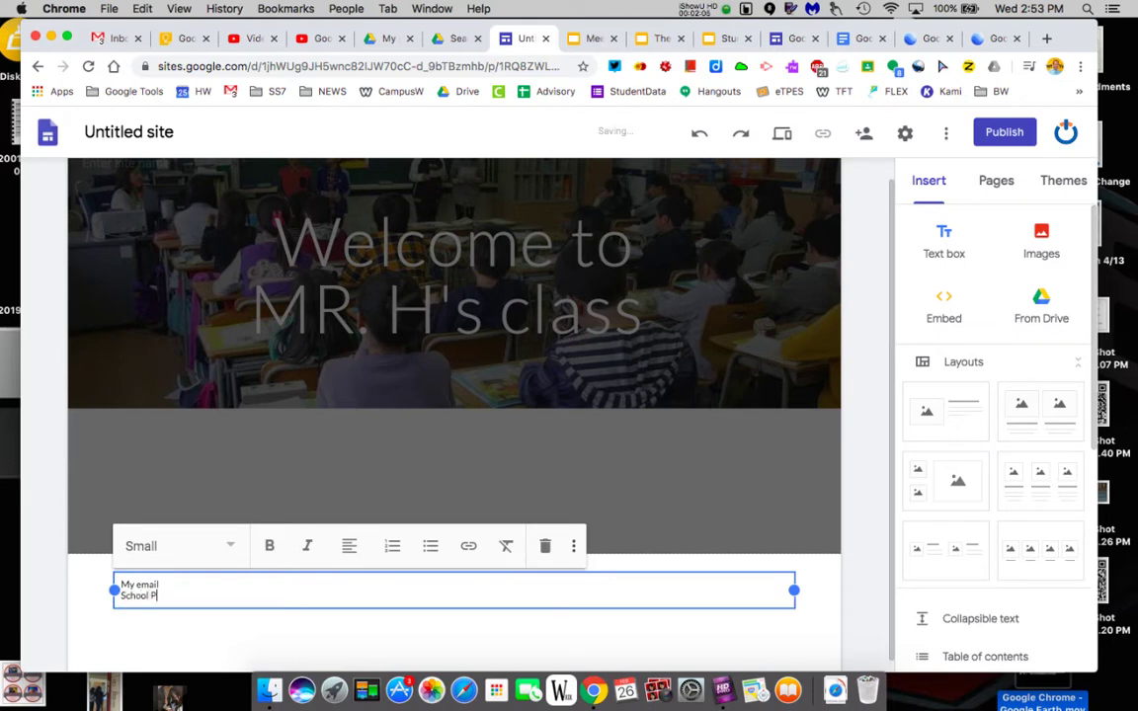
type("hone")
key("Return")
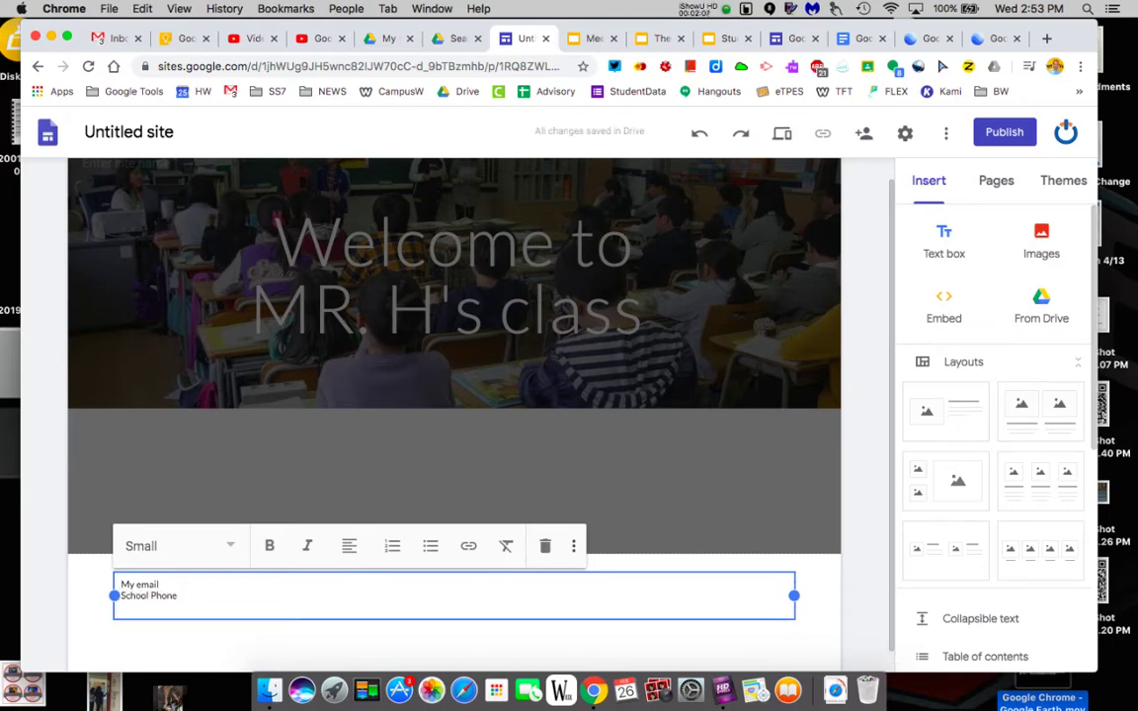
type("Twitter @")
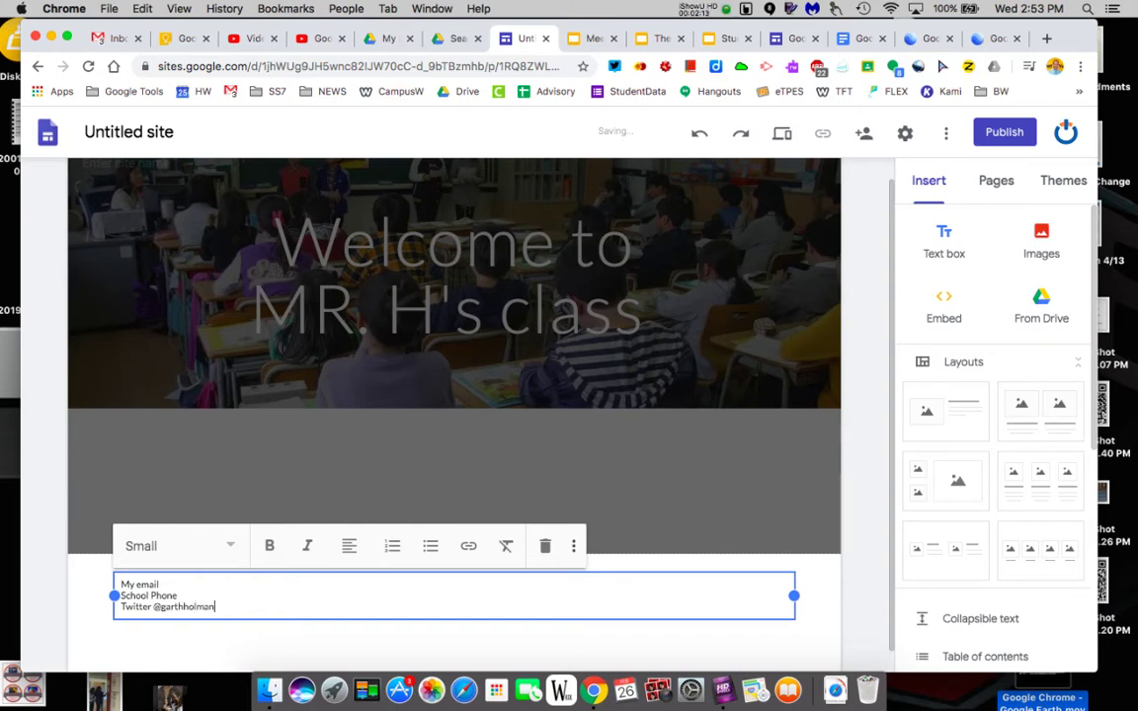
type("garthholman")
left_click(217, 608)
double_click(217, 607)
left_click(511, 596)
left_click(734, 479)
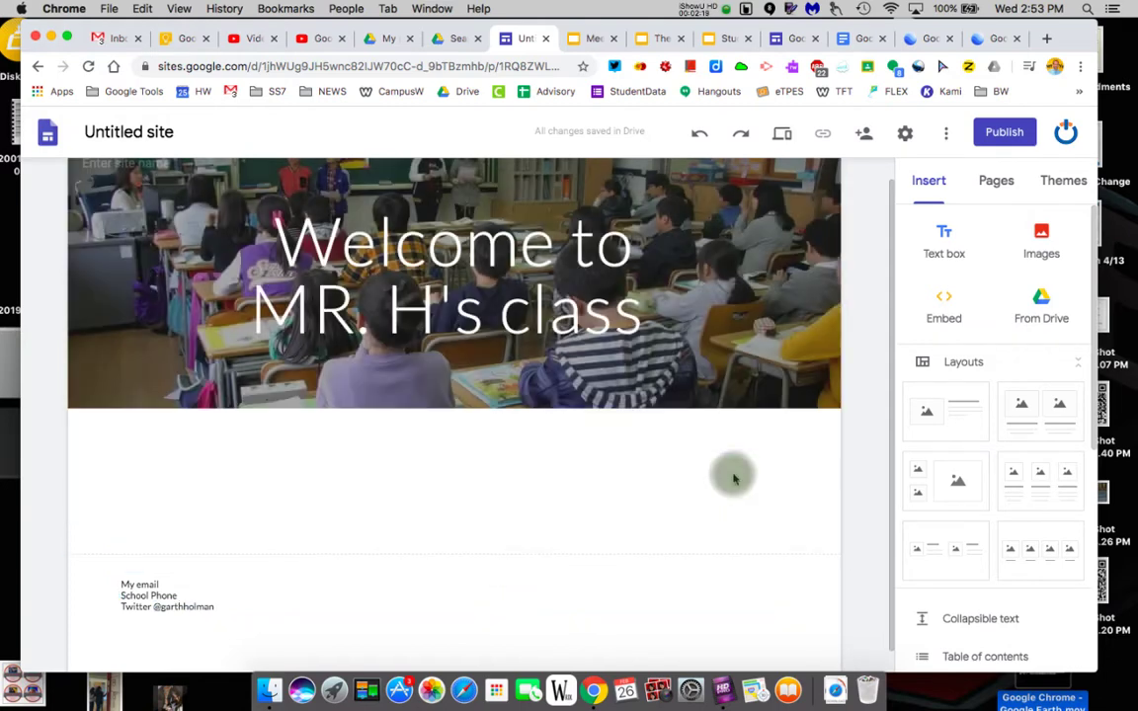
left_click(732, 476)
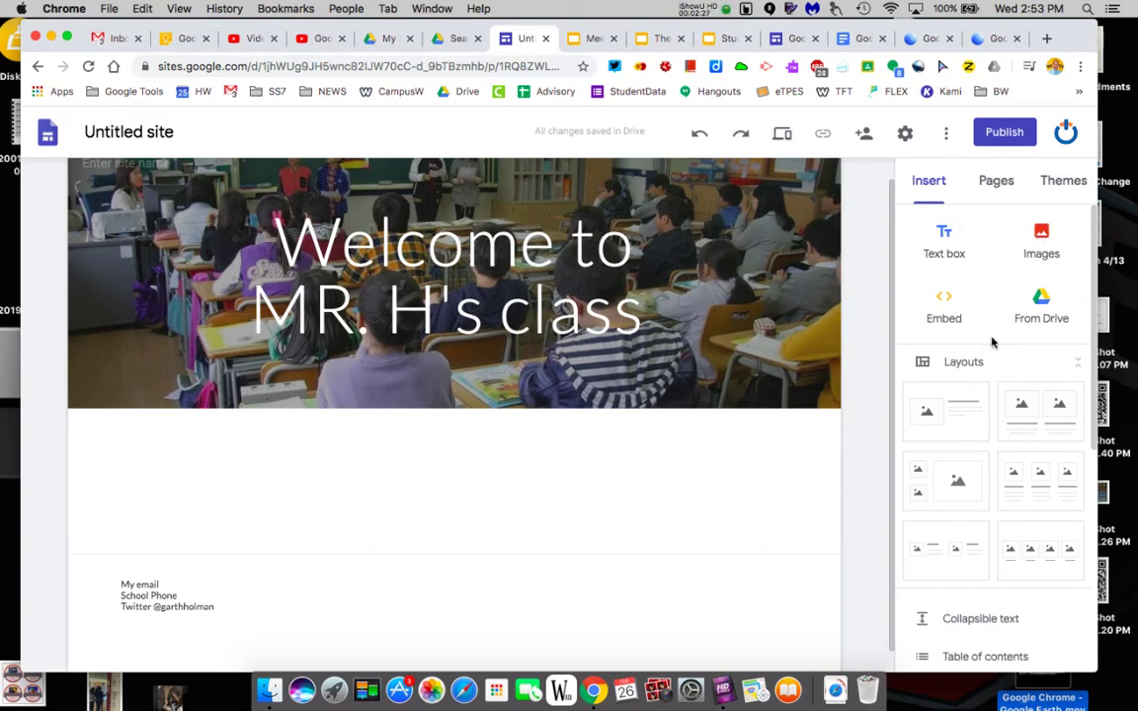
Insert a text box below the header containing "Welcome to Mr. H class.".
scroll(975, 457, "down", 3)
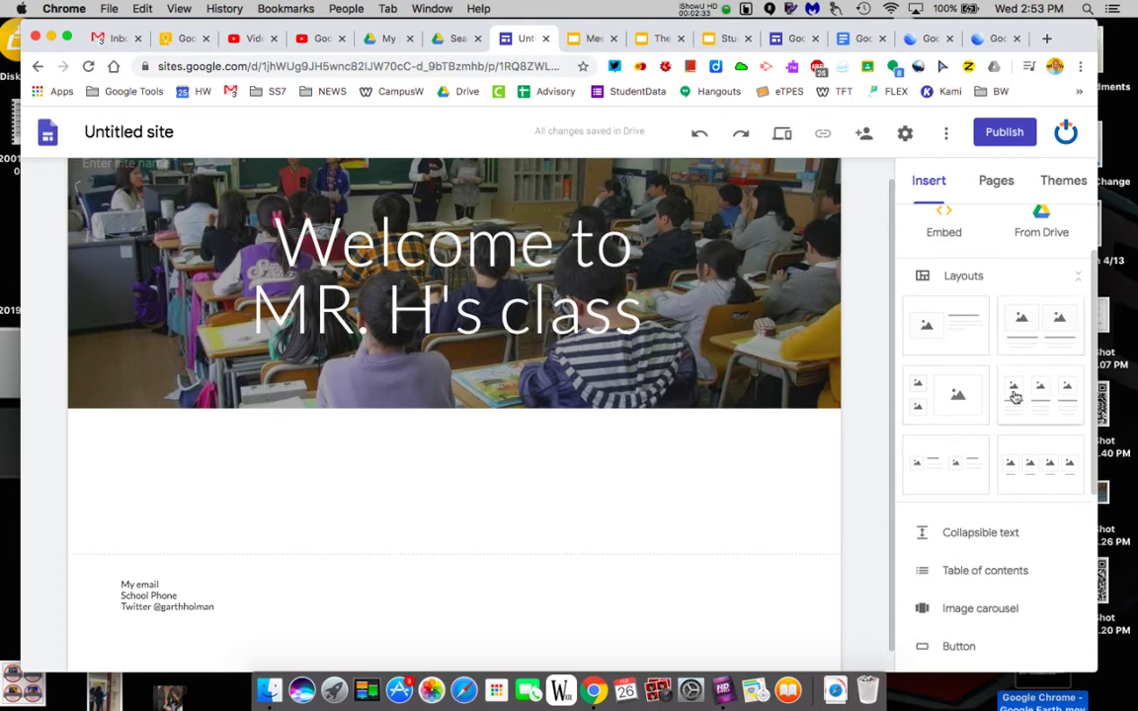
scroll(1002, 384, "up", 2)
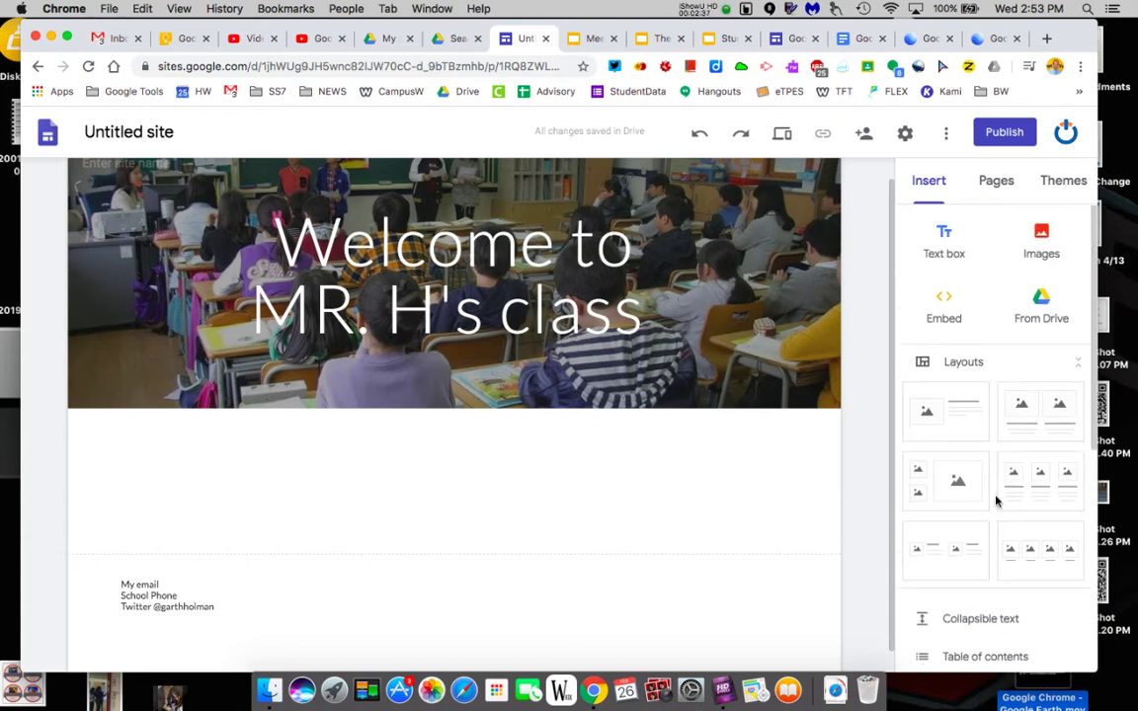
left_click(943, 237)
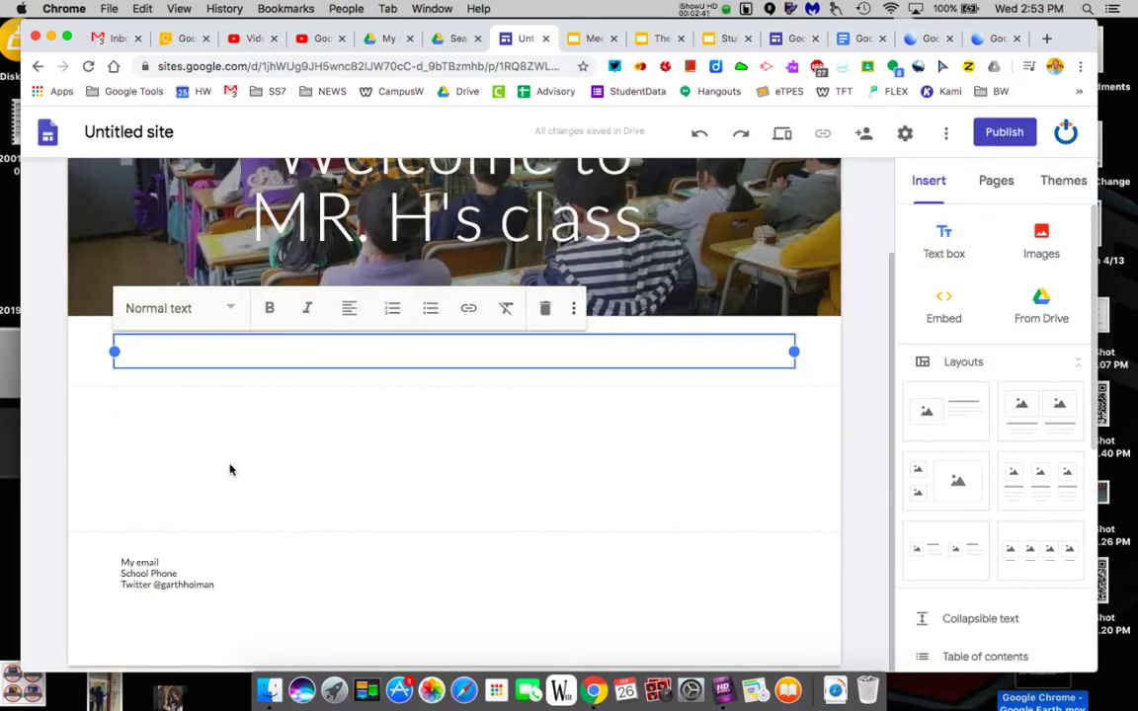
type("w")
key("BackSpace")
type("Welcome")
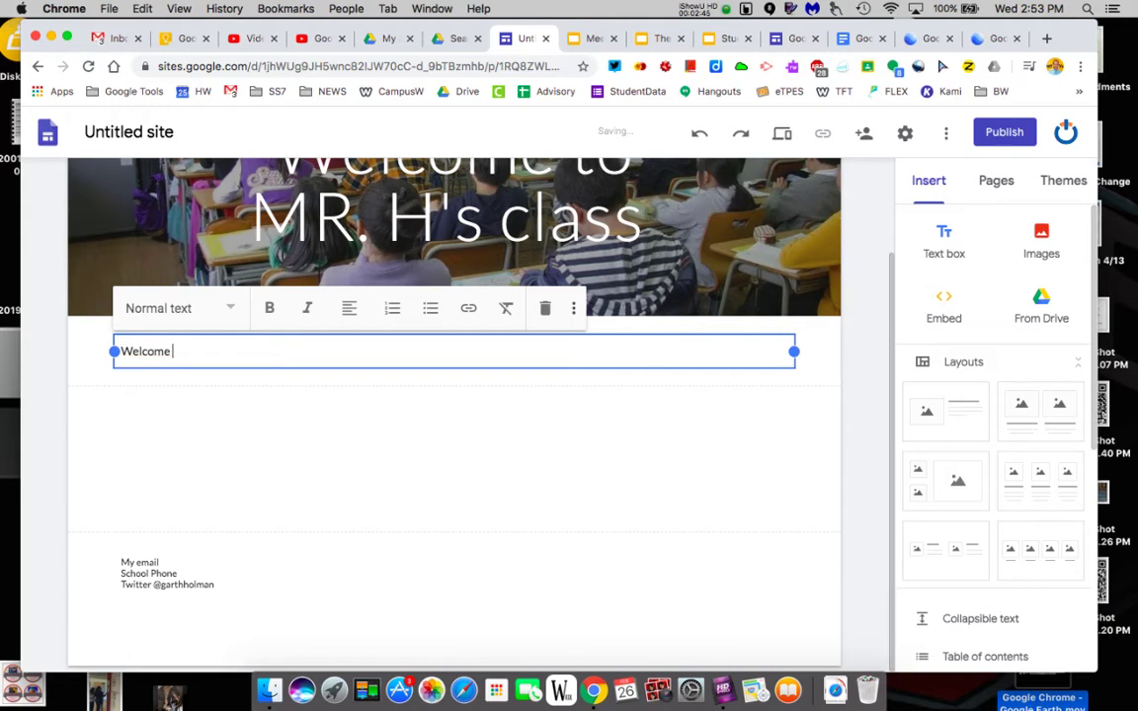
type(" to Mr. H class.")
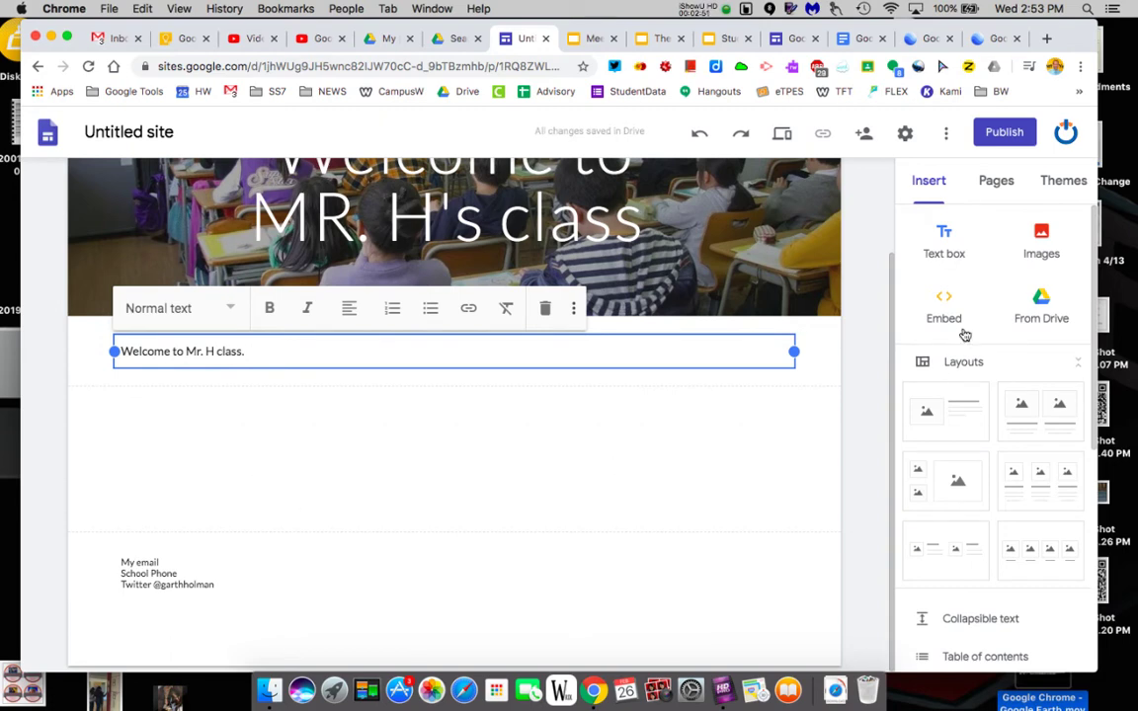
Upload the desktop image "Screen Shot 2020-02-25 at 4.06.57 PM" and insert it below the welcome text.
left_click(1037, 234)
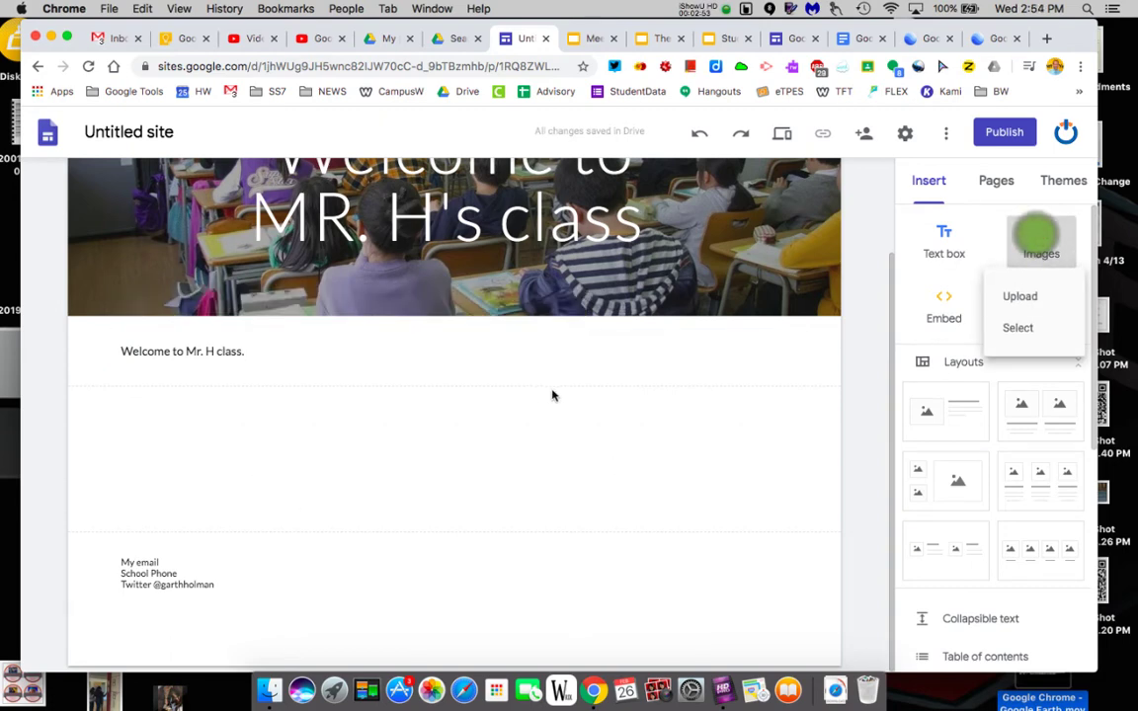
left_click(1025, 297)
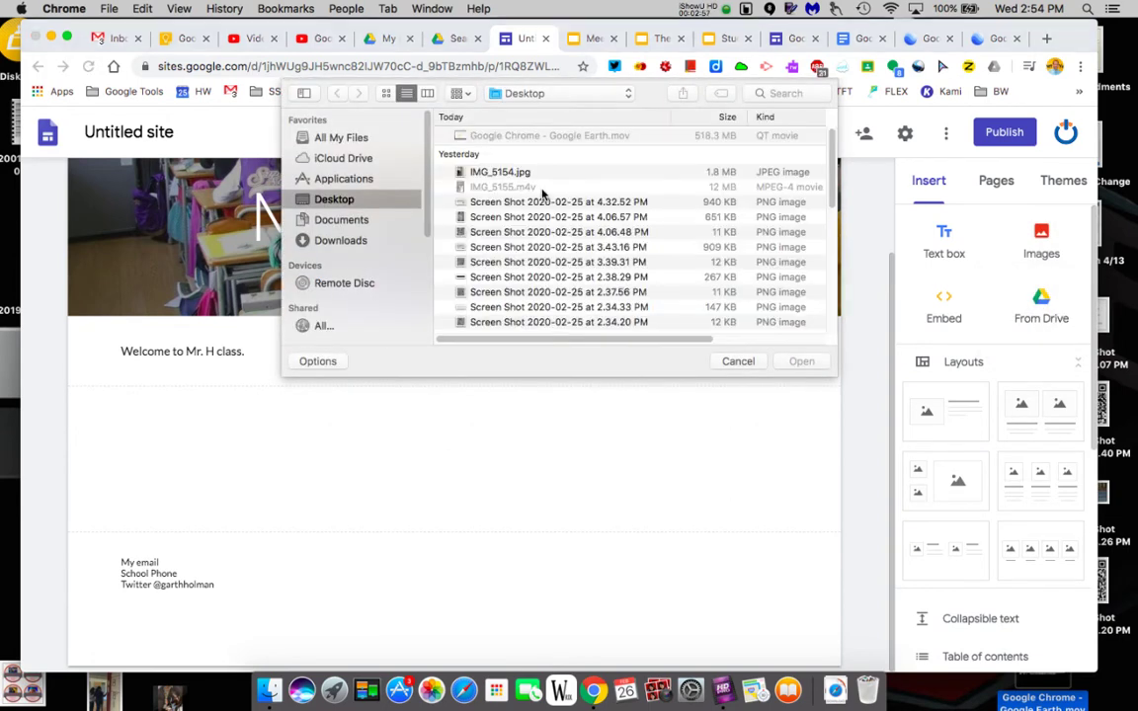
scroll(545, 209, "down", 15)
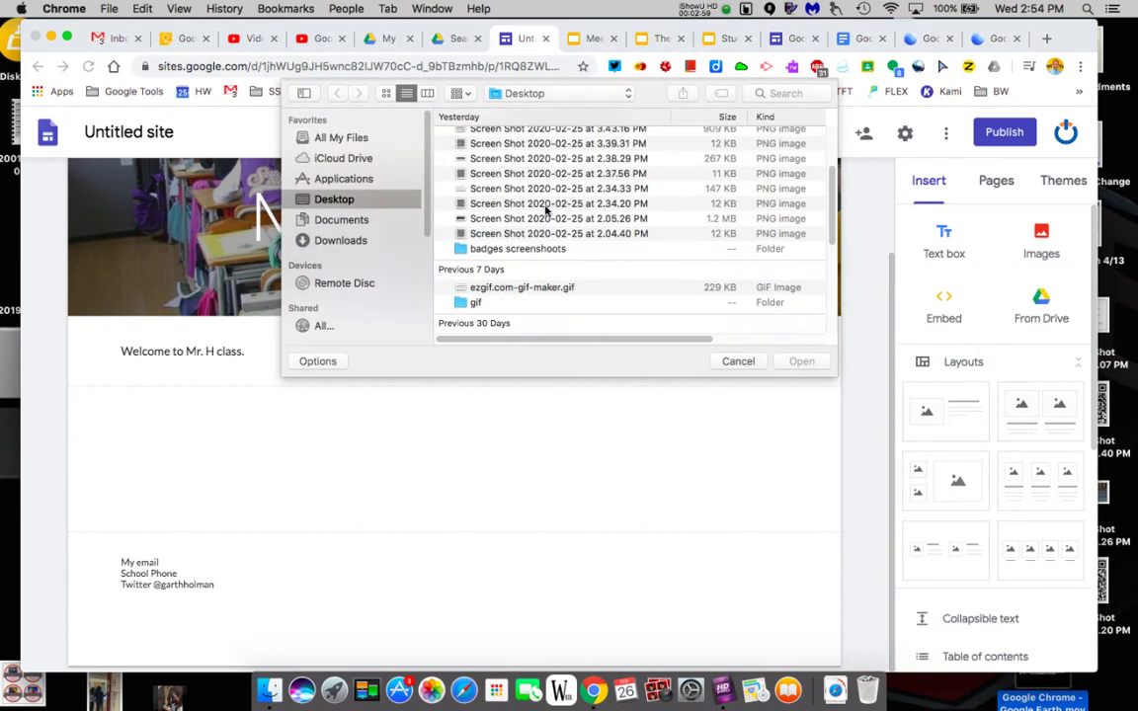
scroll(545, 209, "up", 15)
left_click(510, 217)
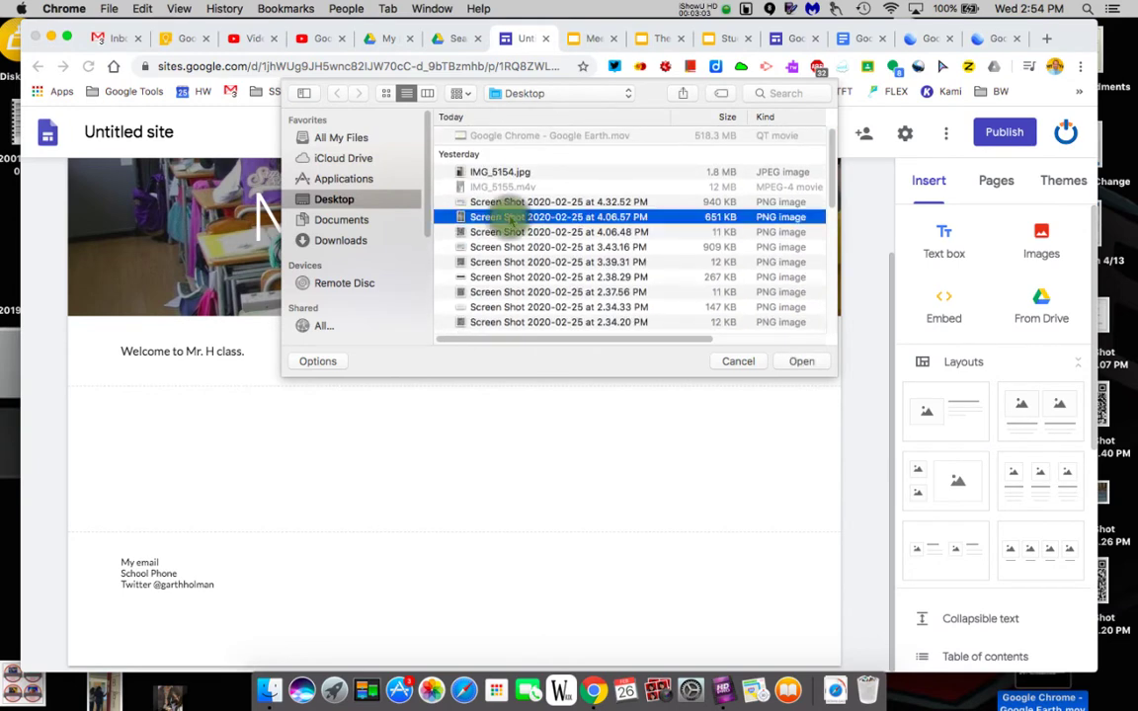
left_click(801, 360)
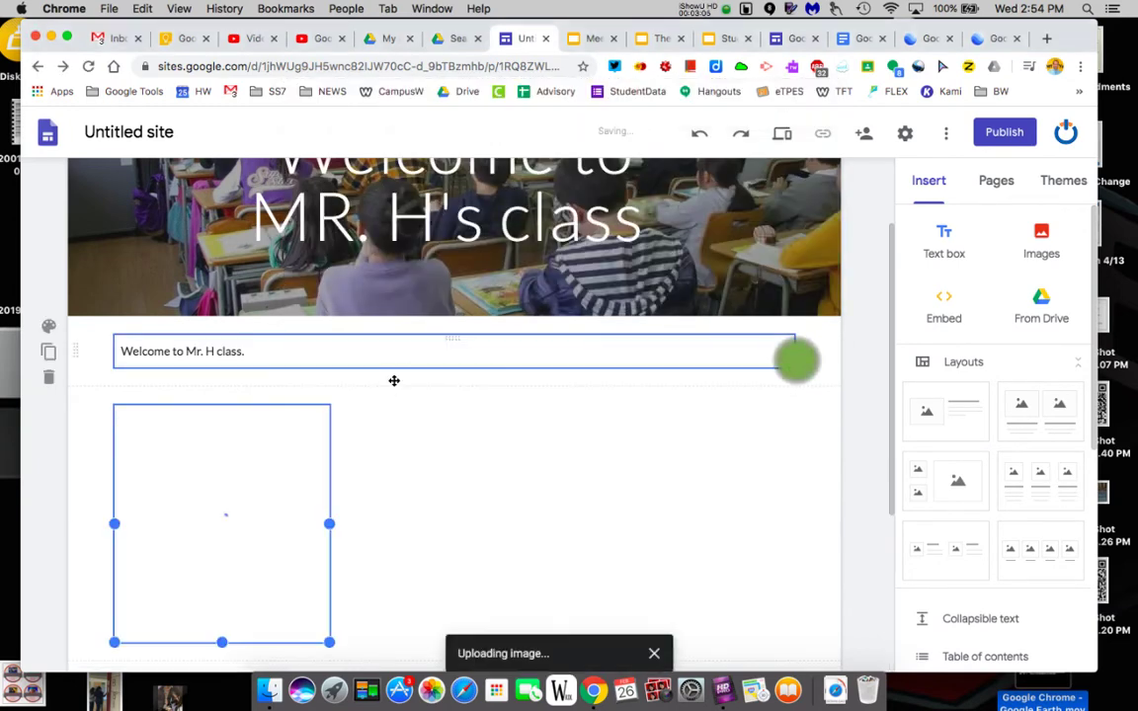
left_click(432, 388)
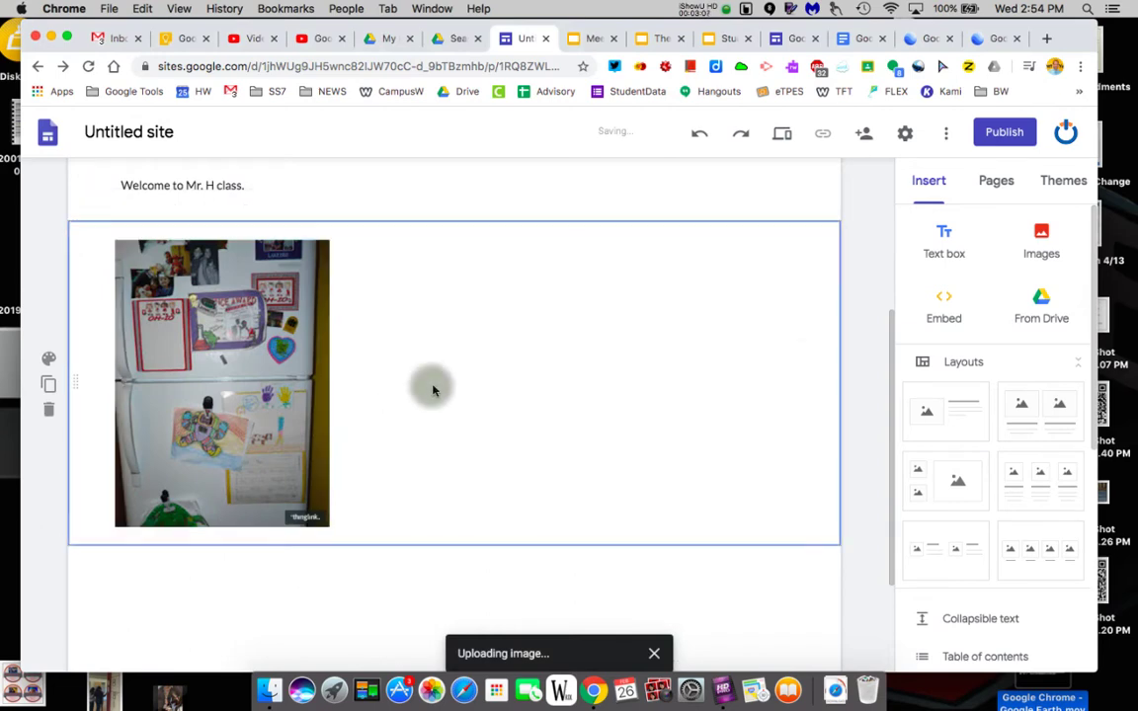
Move the "Welcome to Mr. H class." text box into the photo's section, beside the image.
left_click(216, 371)
left_click(383, 386)
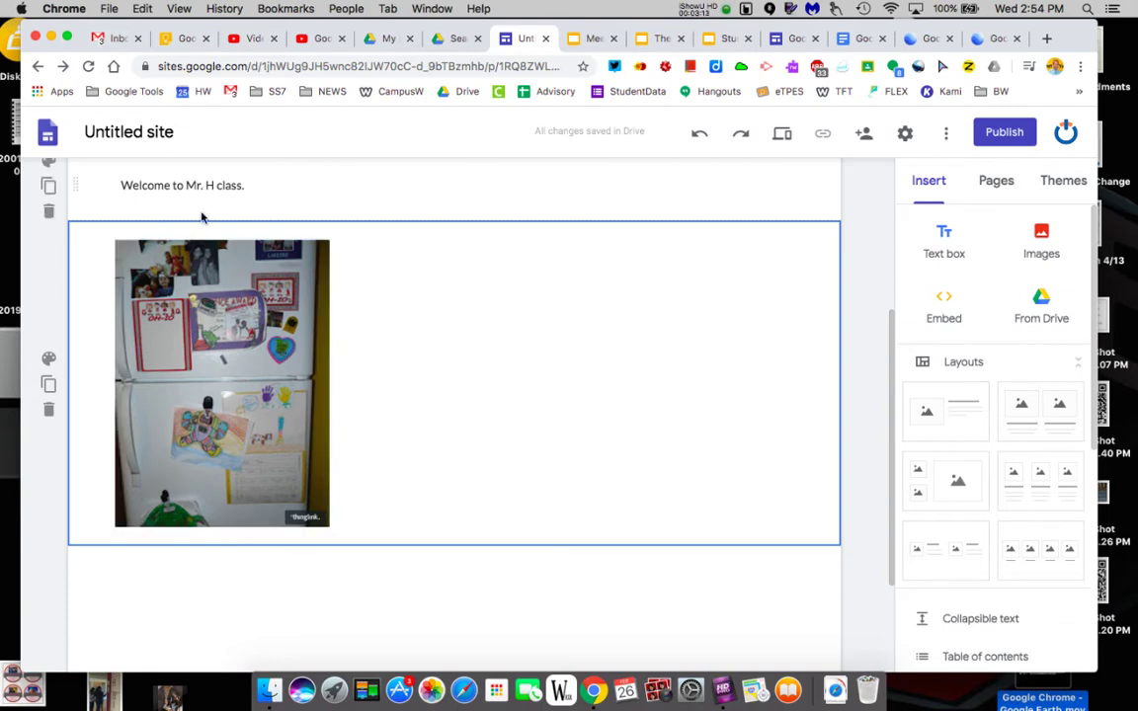
left_click_drag(381, 171, 476, 339)
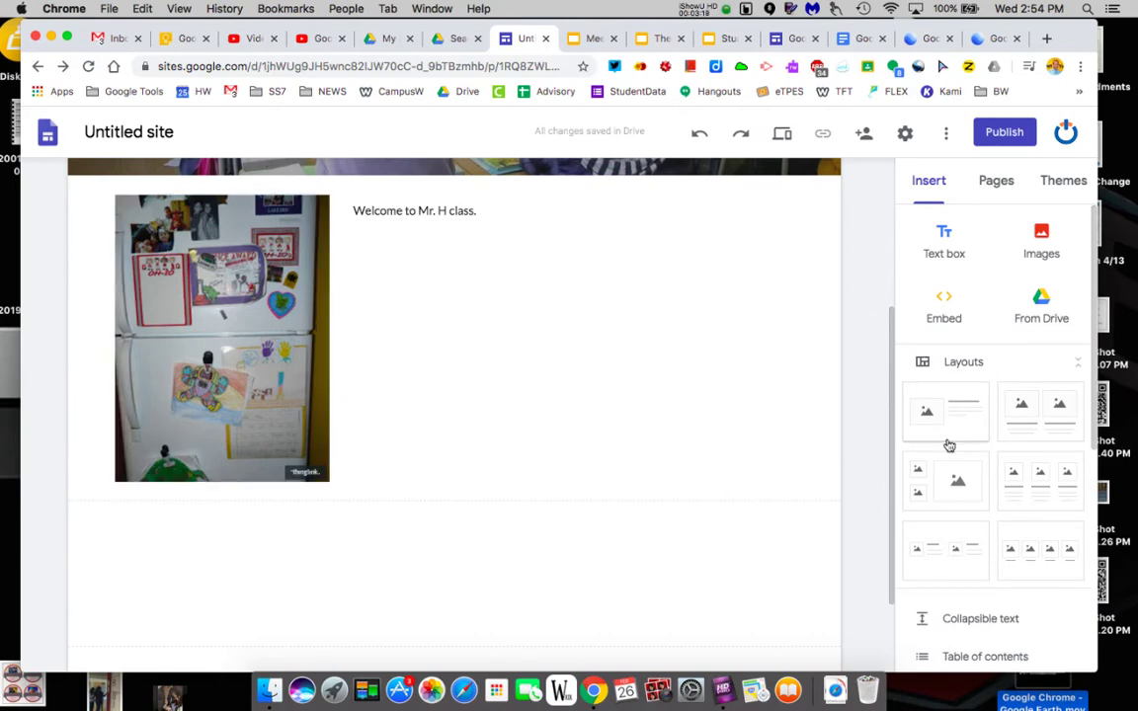
Add the layout with two images and captions side by side, and enter "See my Slide show" as its first heading.
left_click(1027, 406)
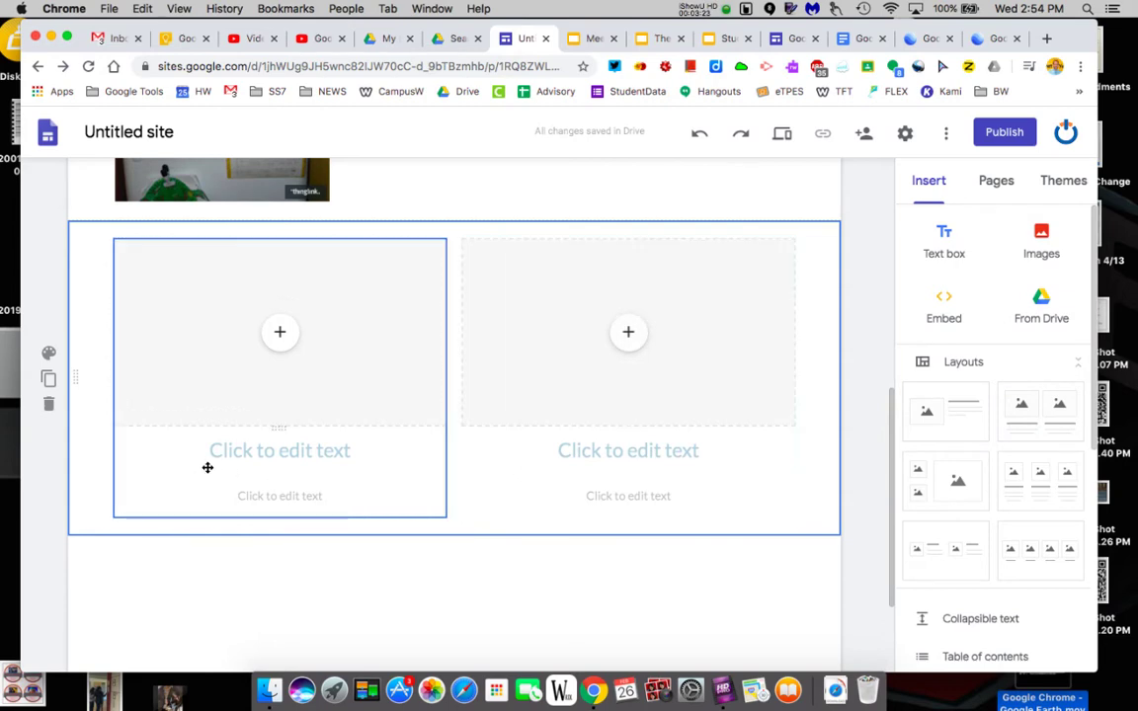
left_click(276, 336)
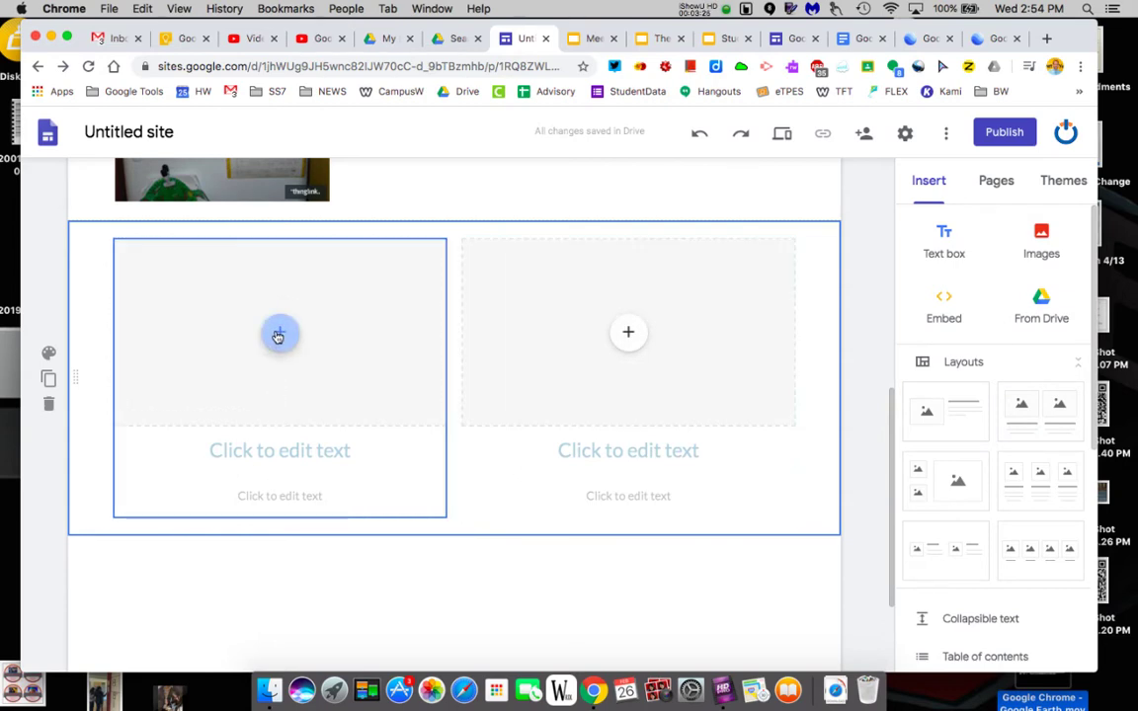
left_click(279, 448)
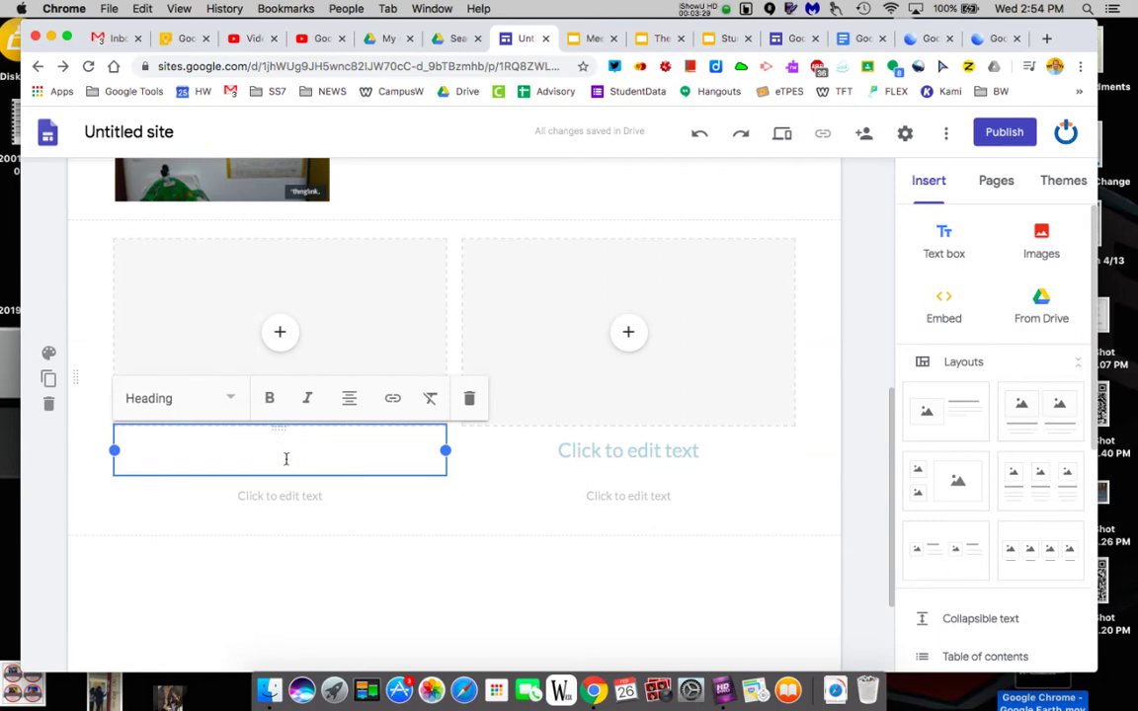
type("See my ")
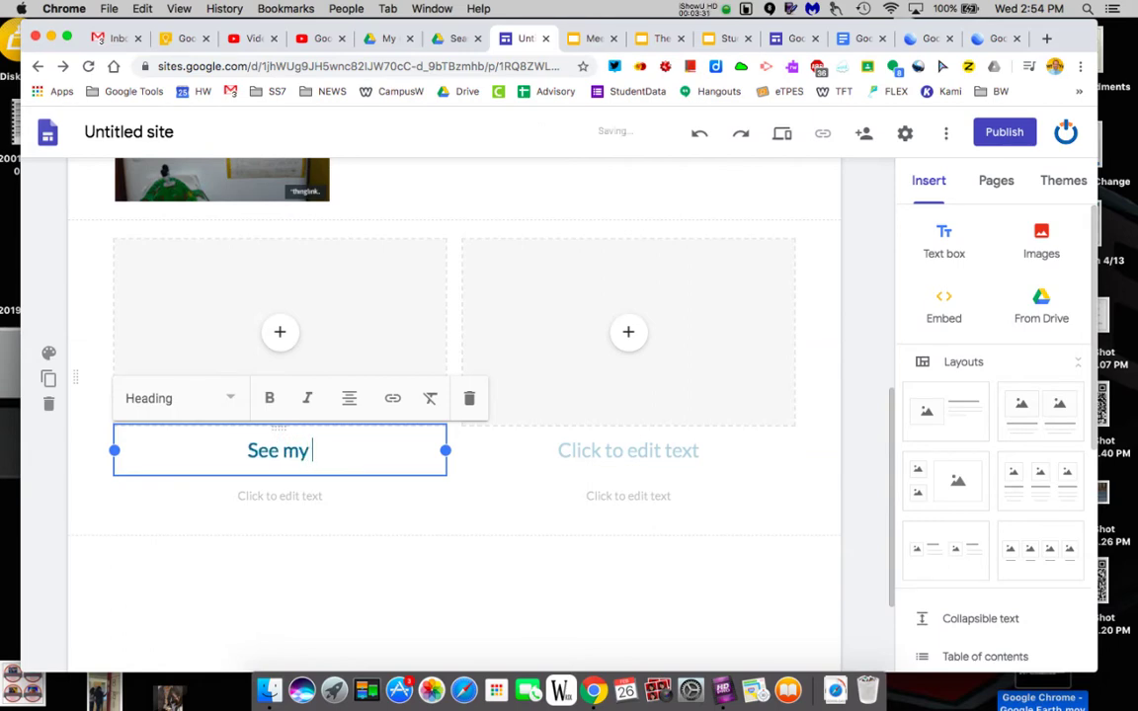
type("Slide show")
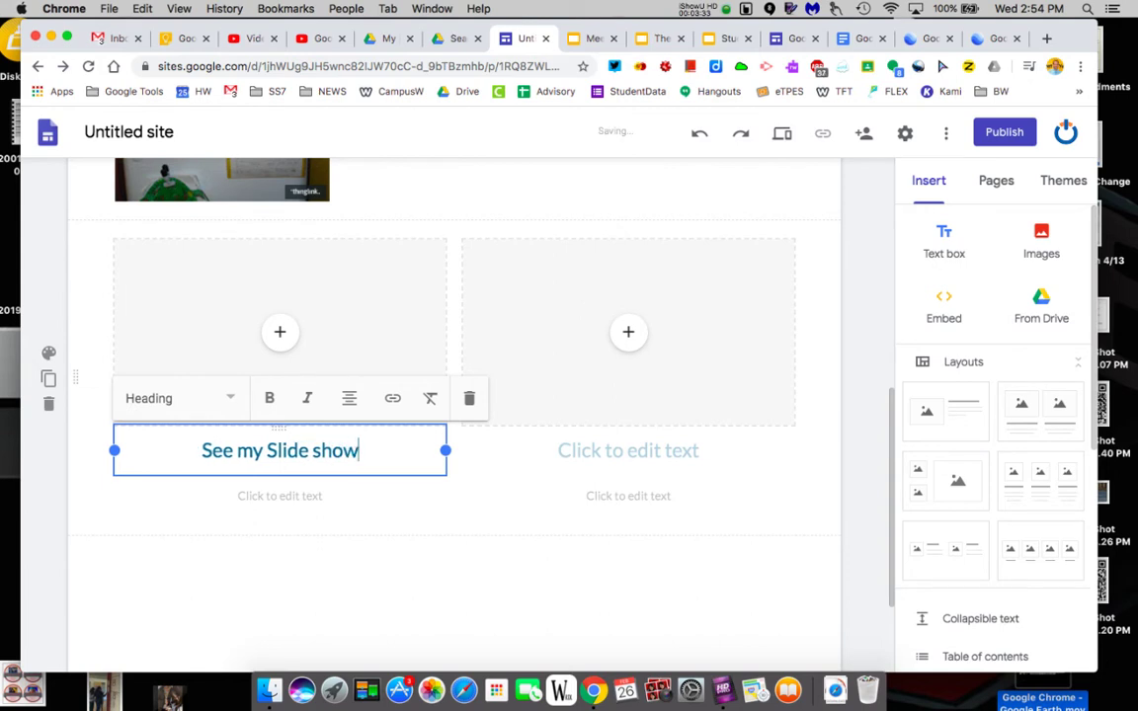
Link the "See my Slide show" heading to the address of the "Meet The New Google Sites" presentation.
left_click_drag(368, 451, 186, 451)
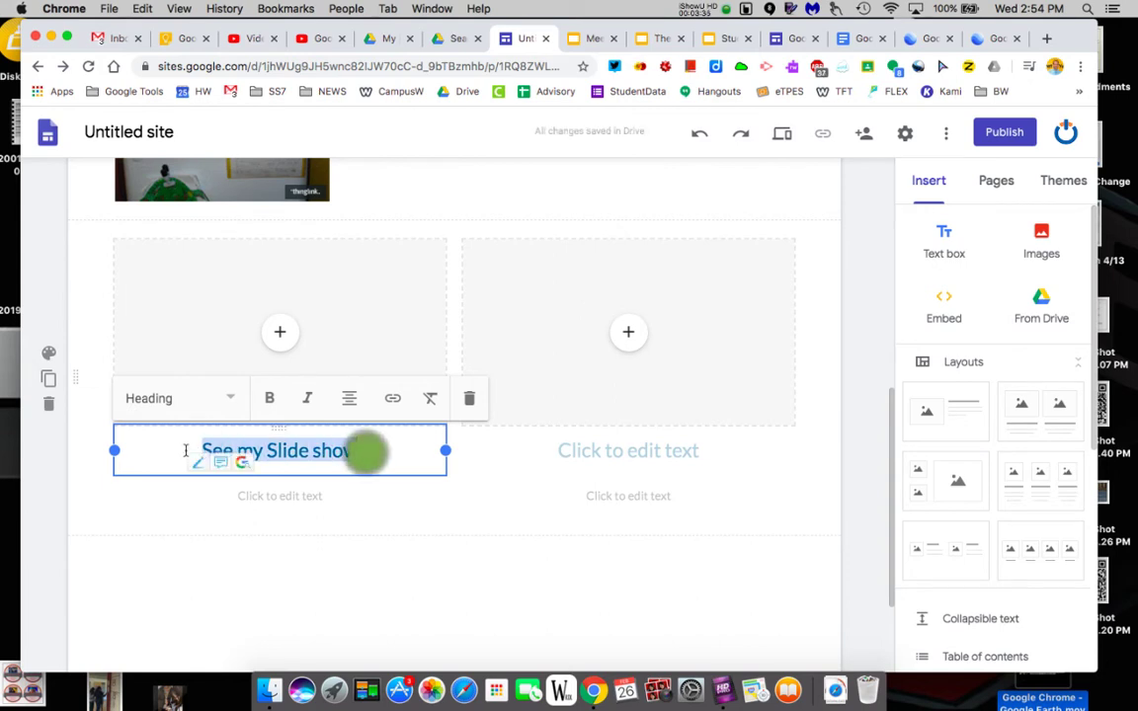
left_click(390, 398)
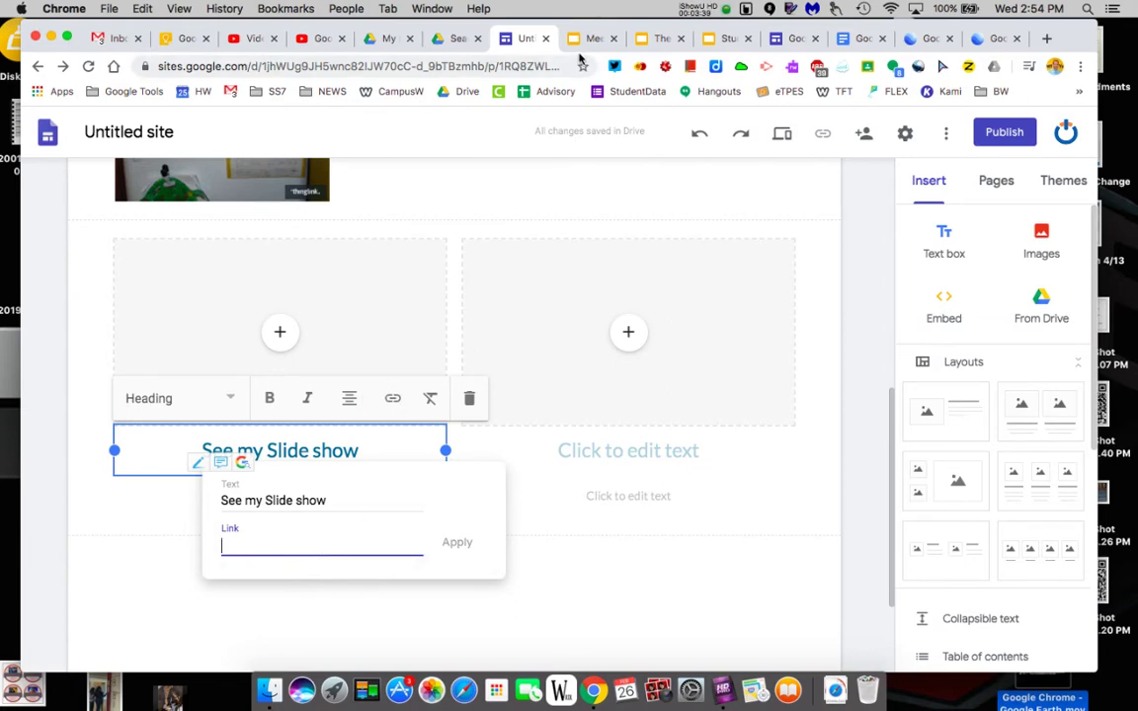
left_click(597, 38)
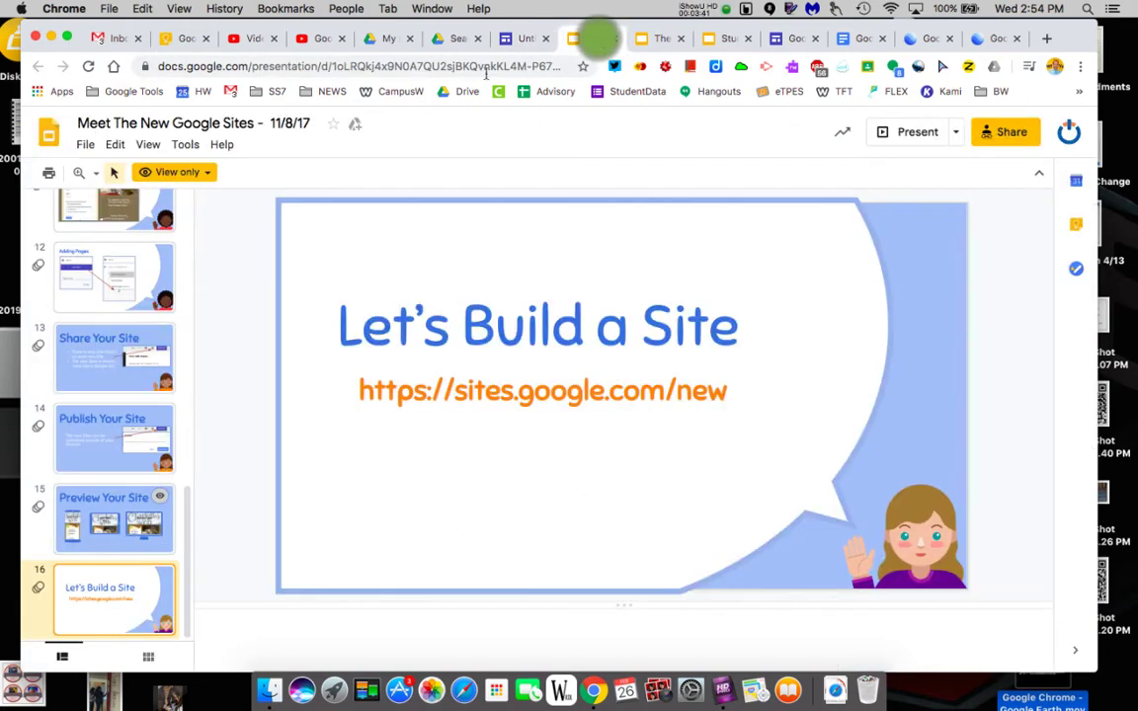
left_click(472, 67)
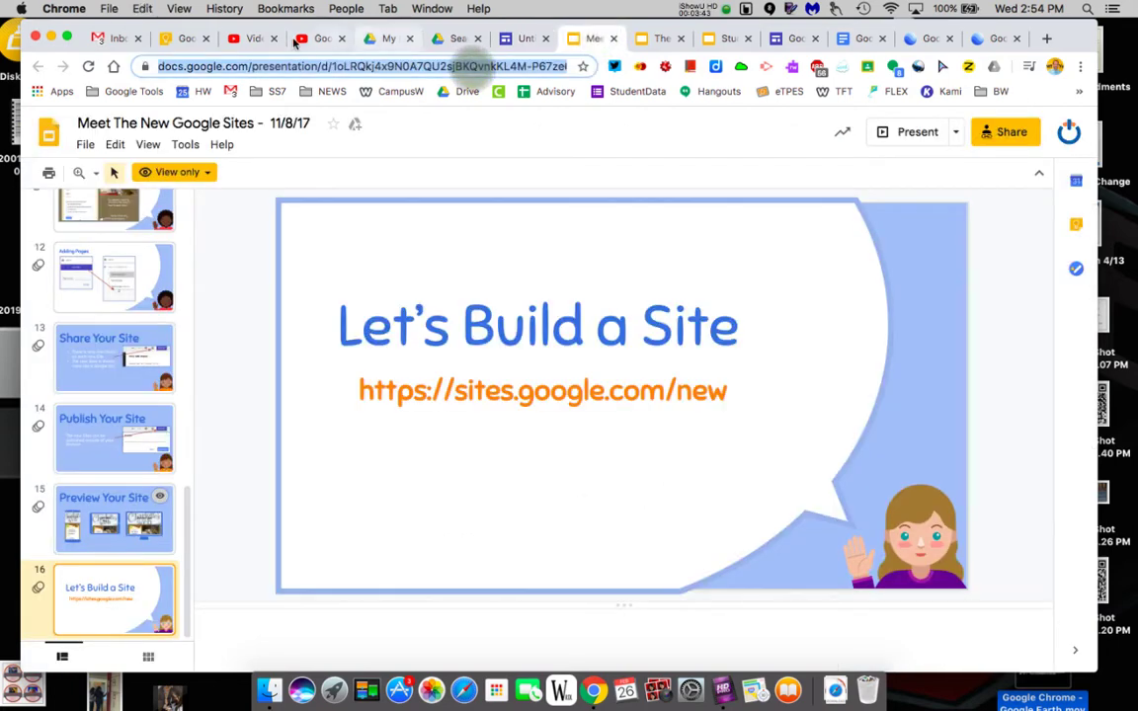
left_click(519, 37)
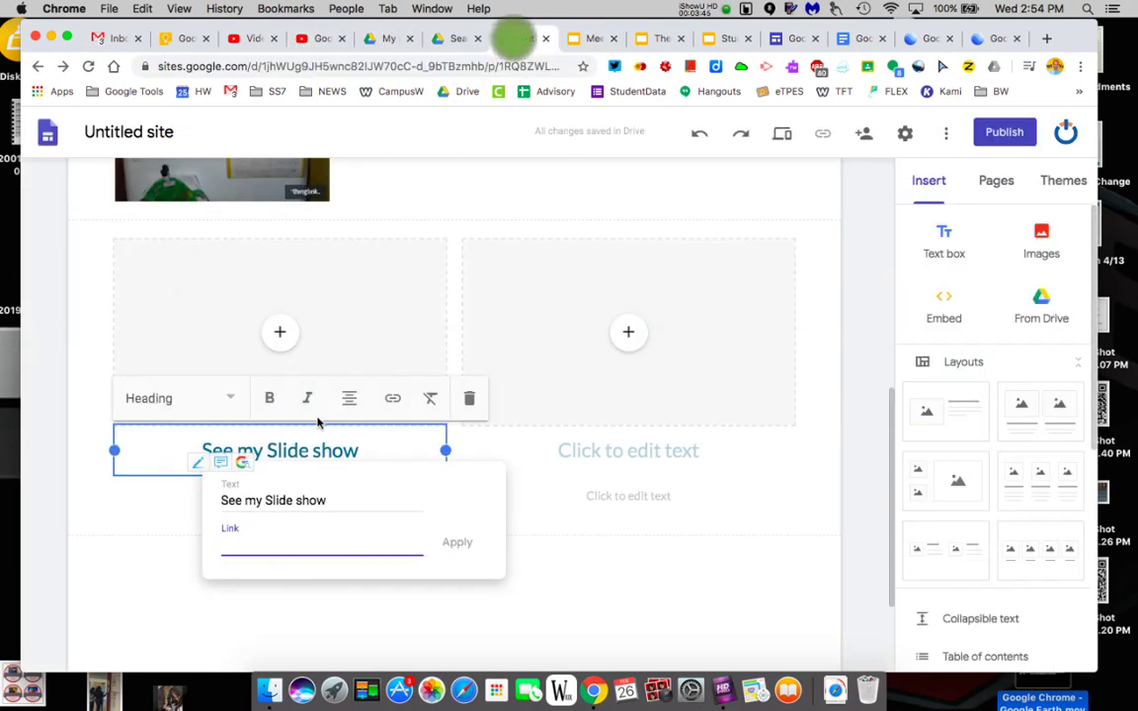
key("super+v")
left_click(456, 542)
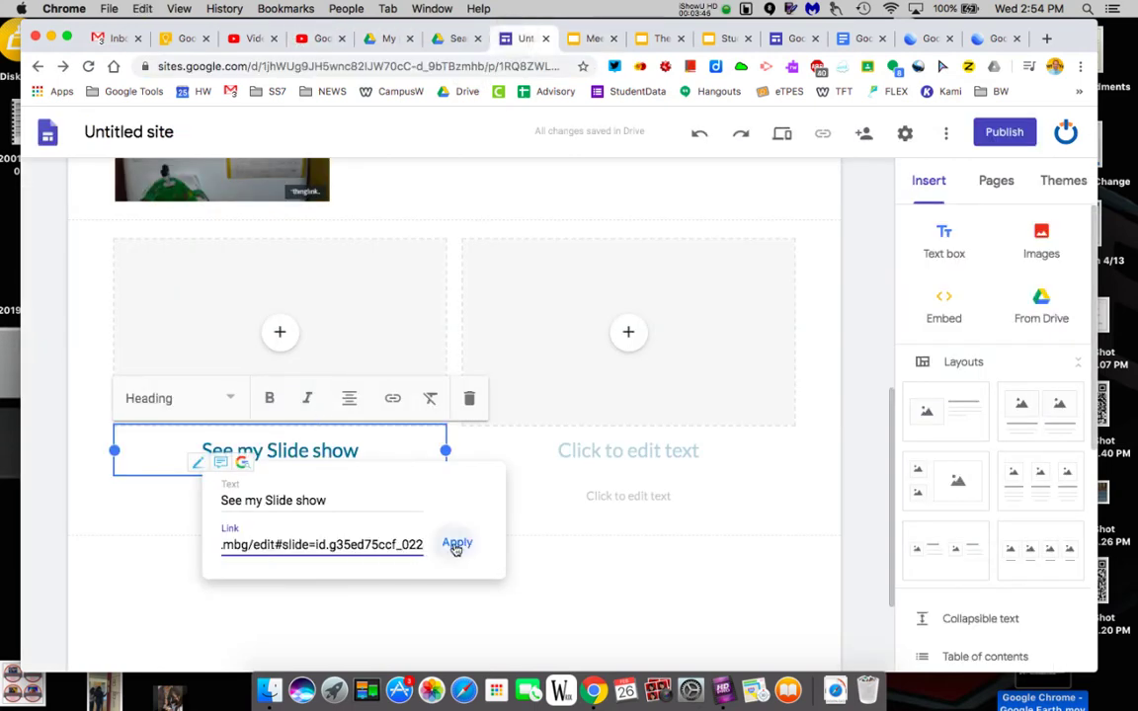
left_click(642, 555)
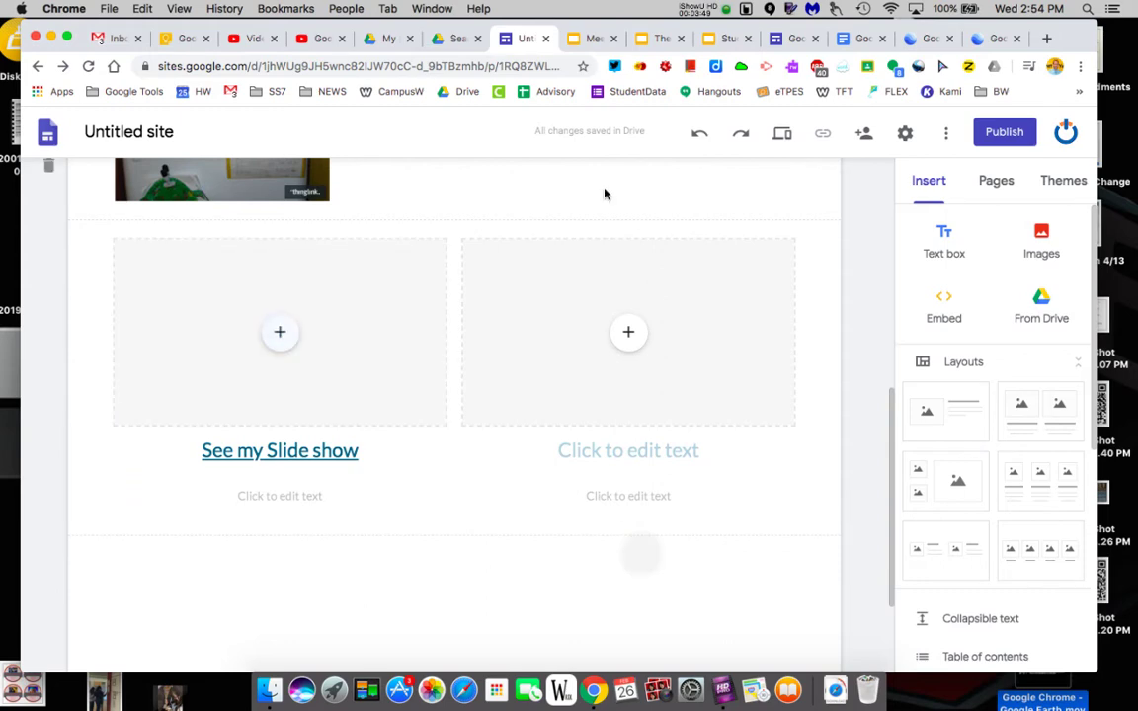
Capture a screenshot of the "Let's Build a Site" slide and upload it into the image placeholder above the slide show link.
left_click(586, 38)
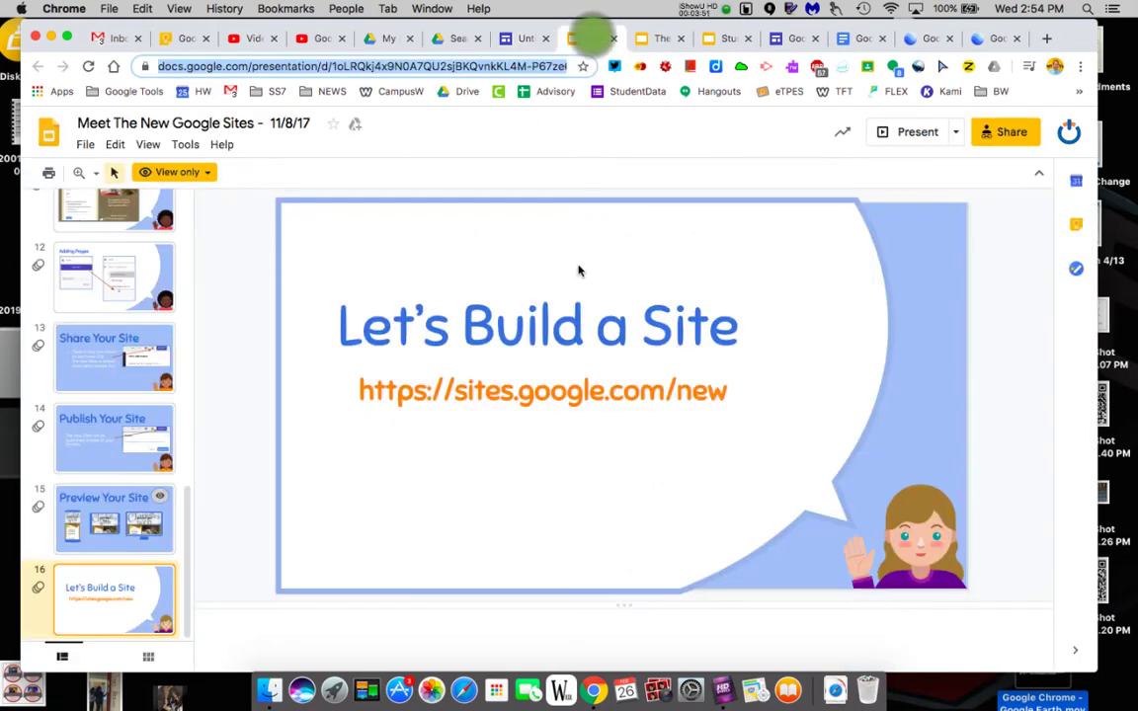
left_click_drag(289, 207, 847, 521)
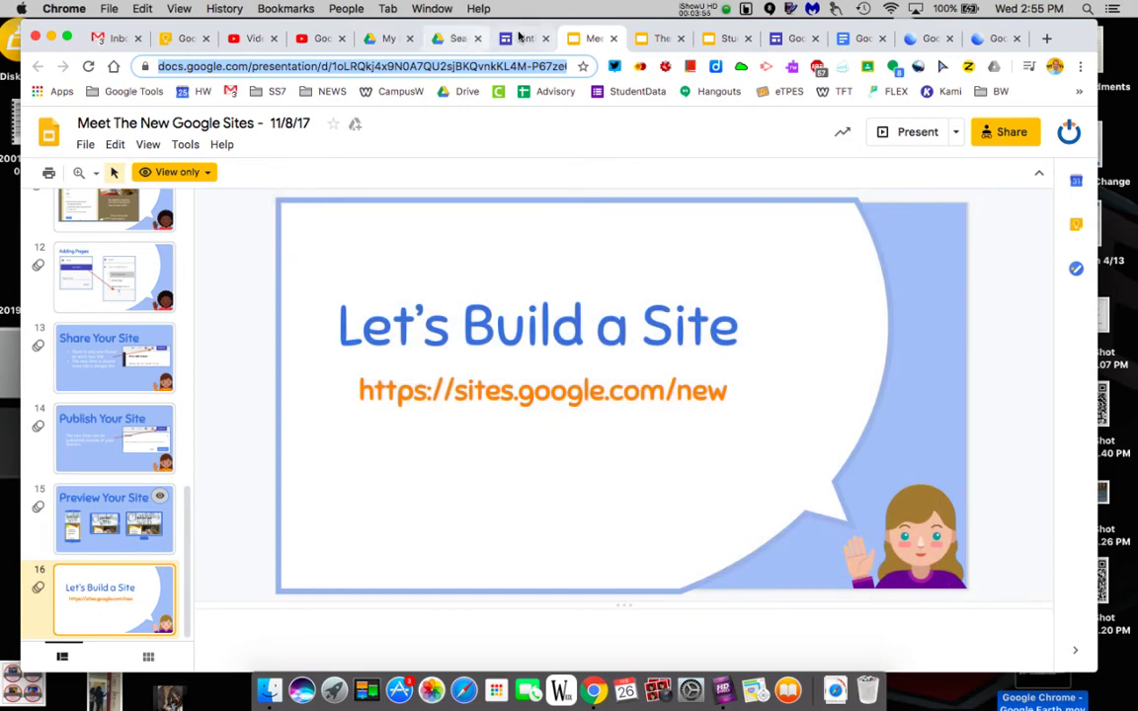
left_click(520, 37)
left_click(279, 338)
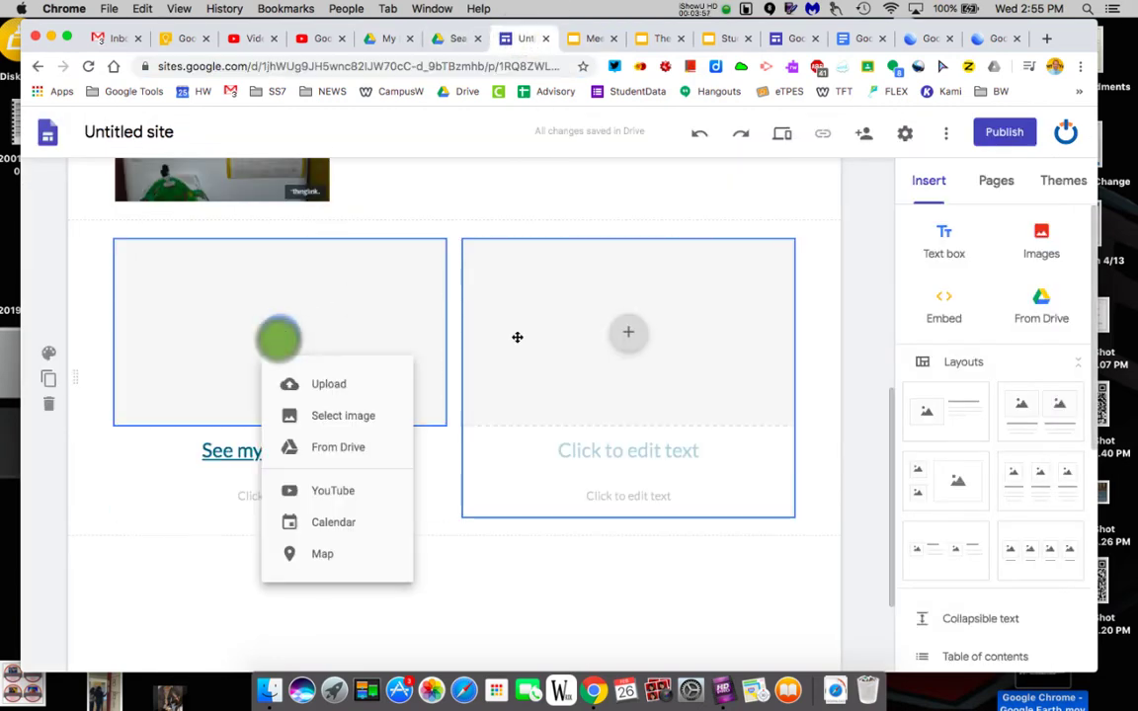
left_click(352, 385)
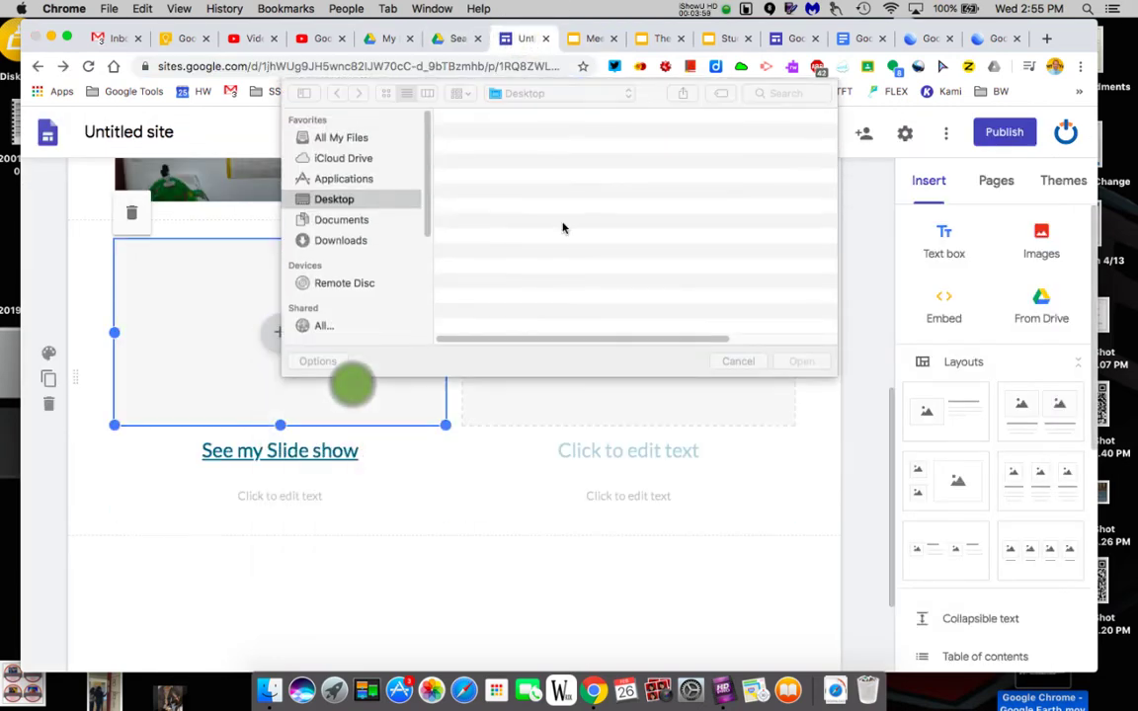
left_click(525, 136)
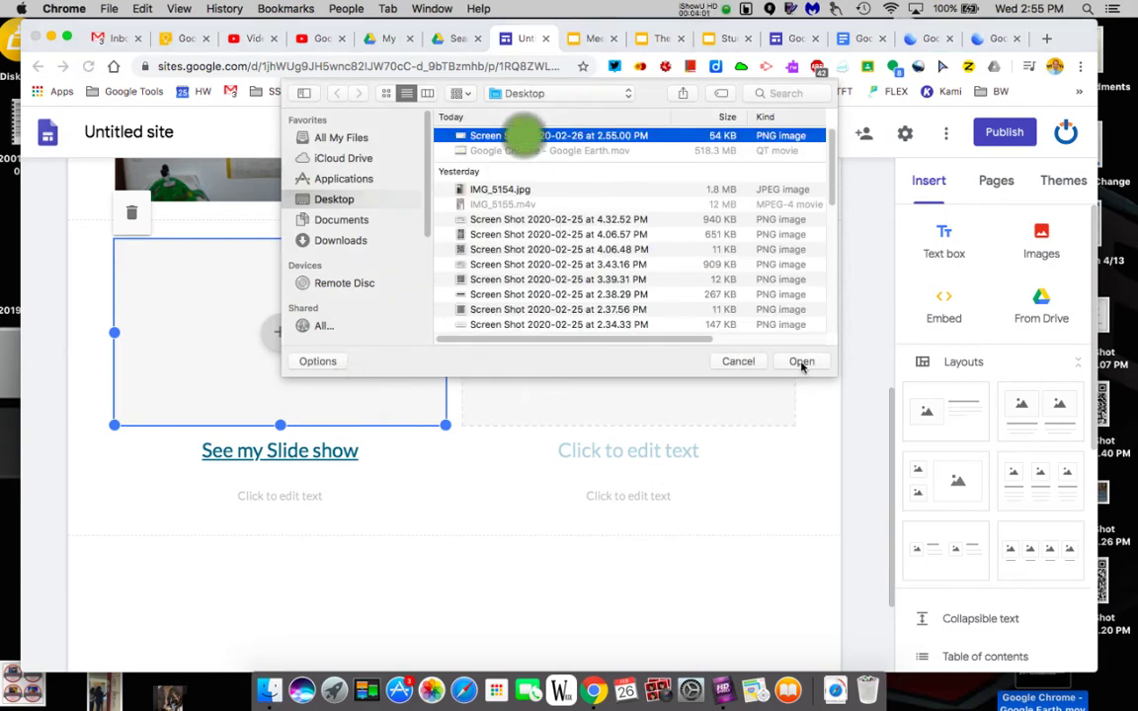
left_click(799, 361)
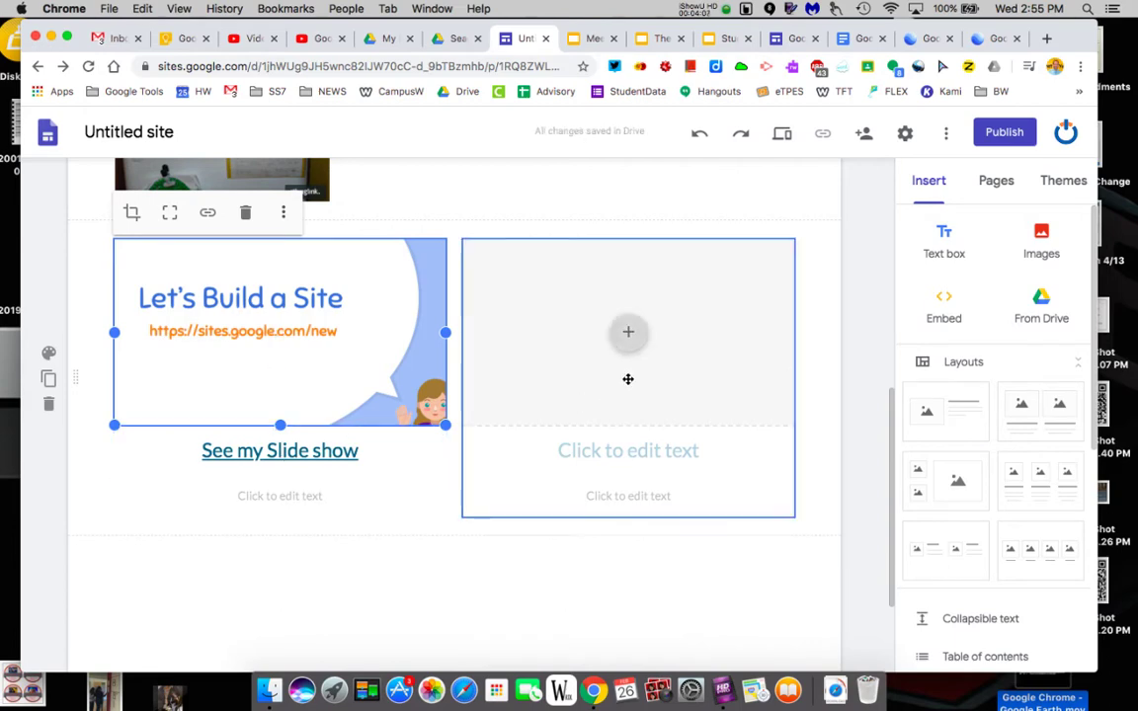
Start a web embed by URL, try the copied presentation address and clear it again.
left_click(944, 317)
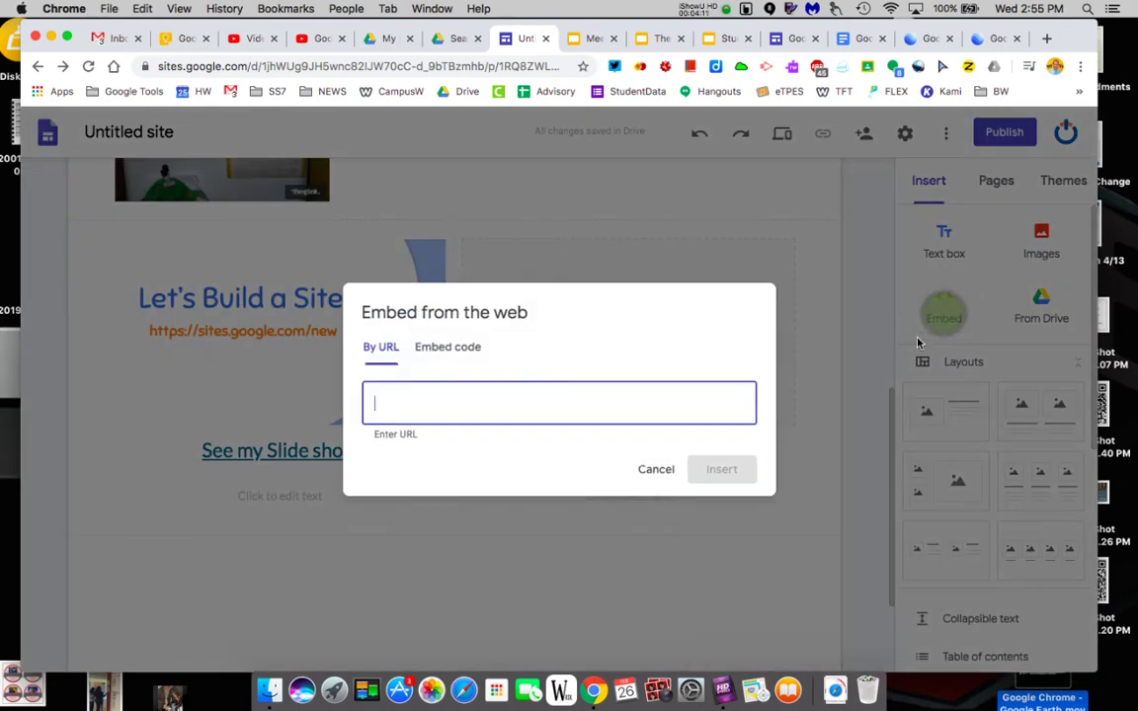
key("super+v")
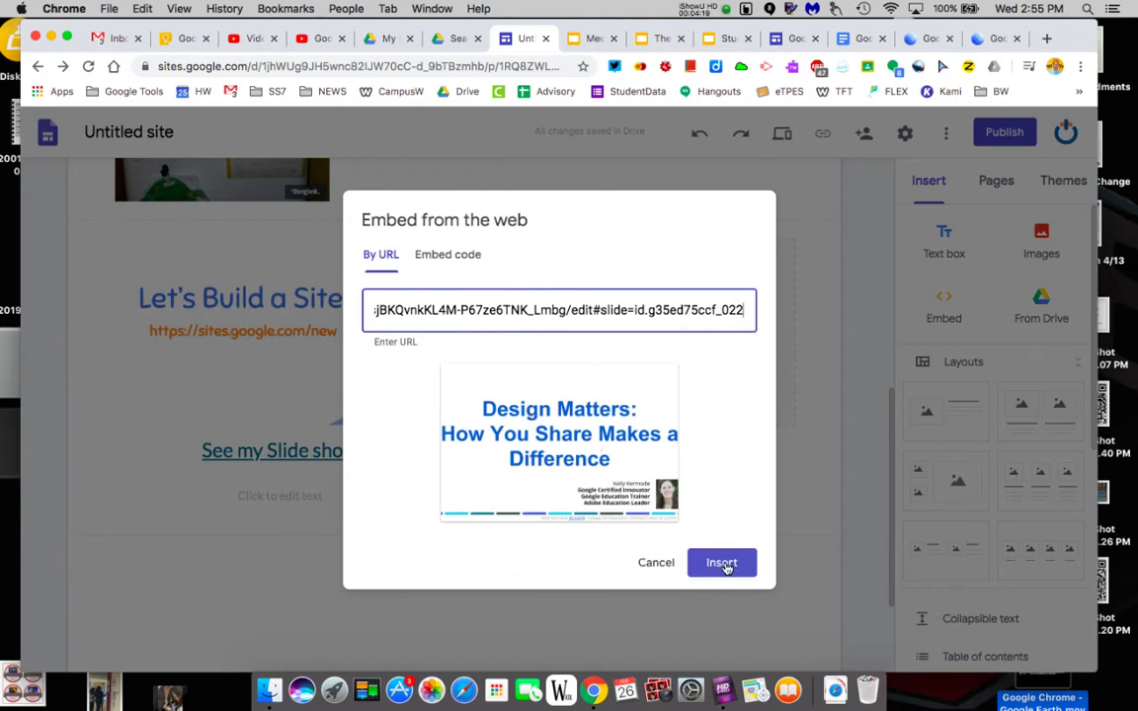
left_click(583, 310)
key("super+a")
key("BackSpace")
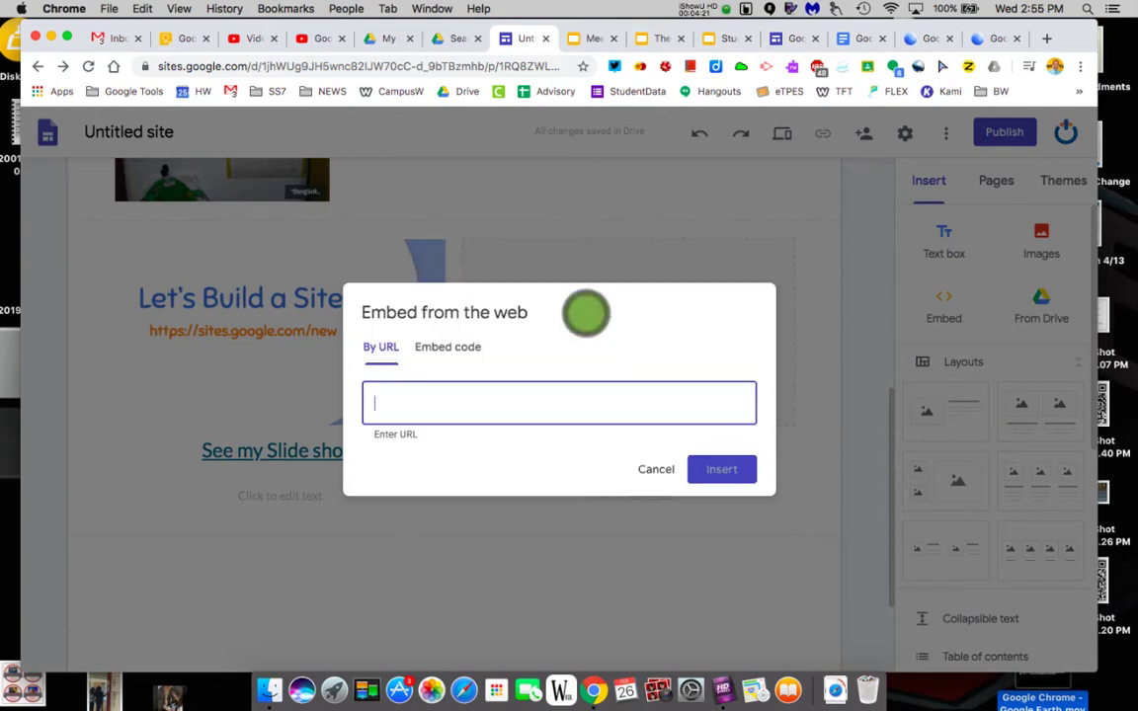
Copy the "Meet The New Google Sites" presentation's address again and embed the presentation in the page by URL.
left_click(587, 39)
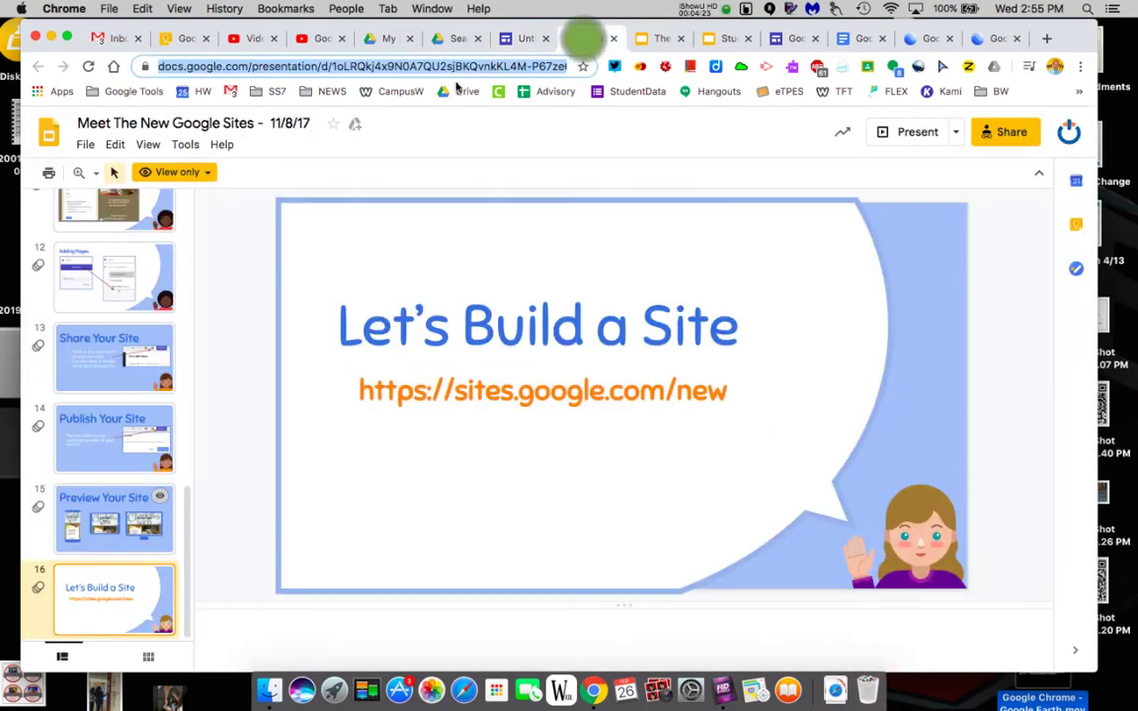
left_click(523, 38)
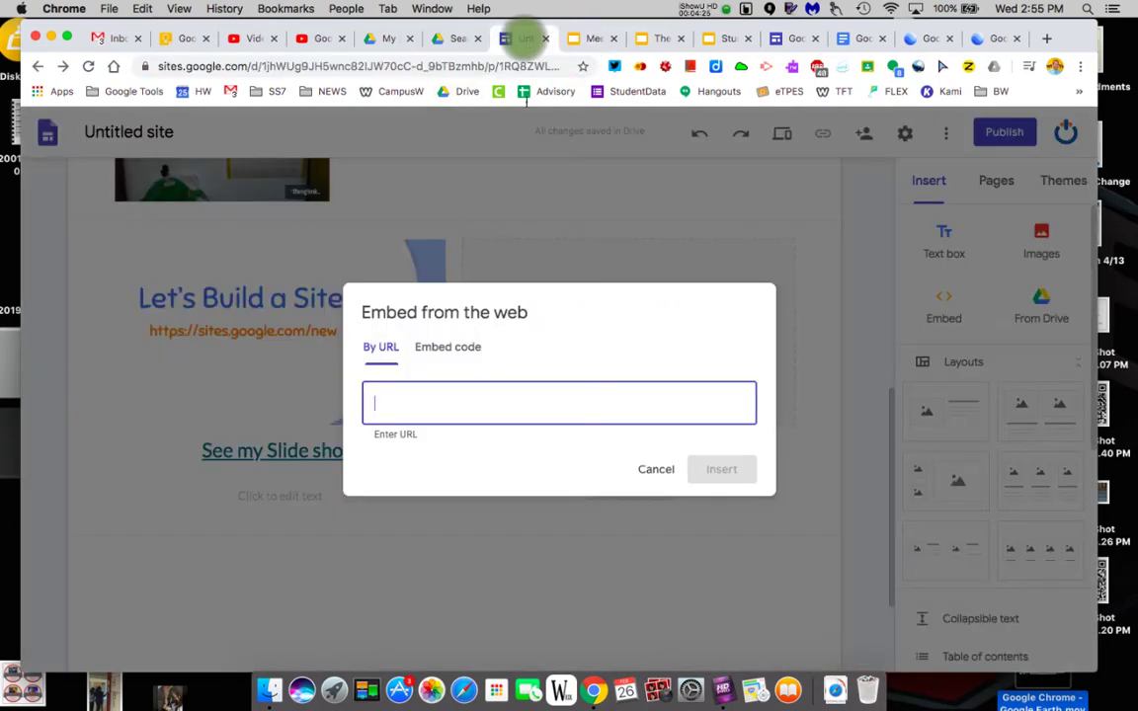
key("super+v")
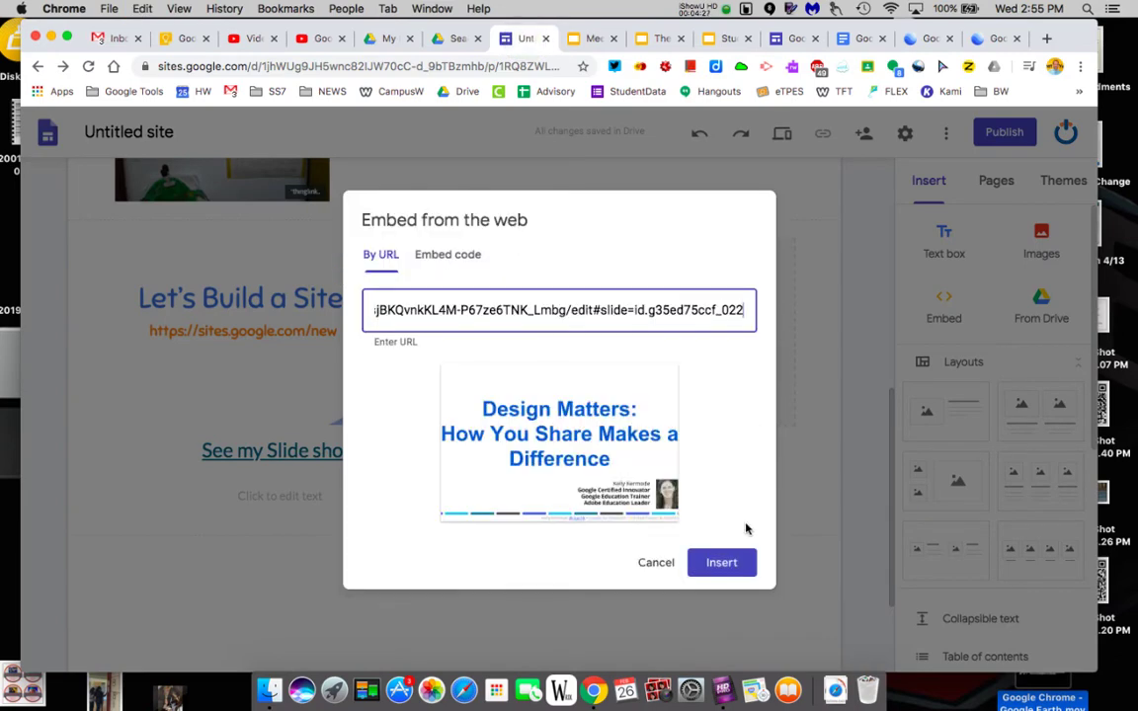
left_click(720, 575)
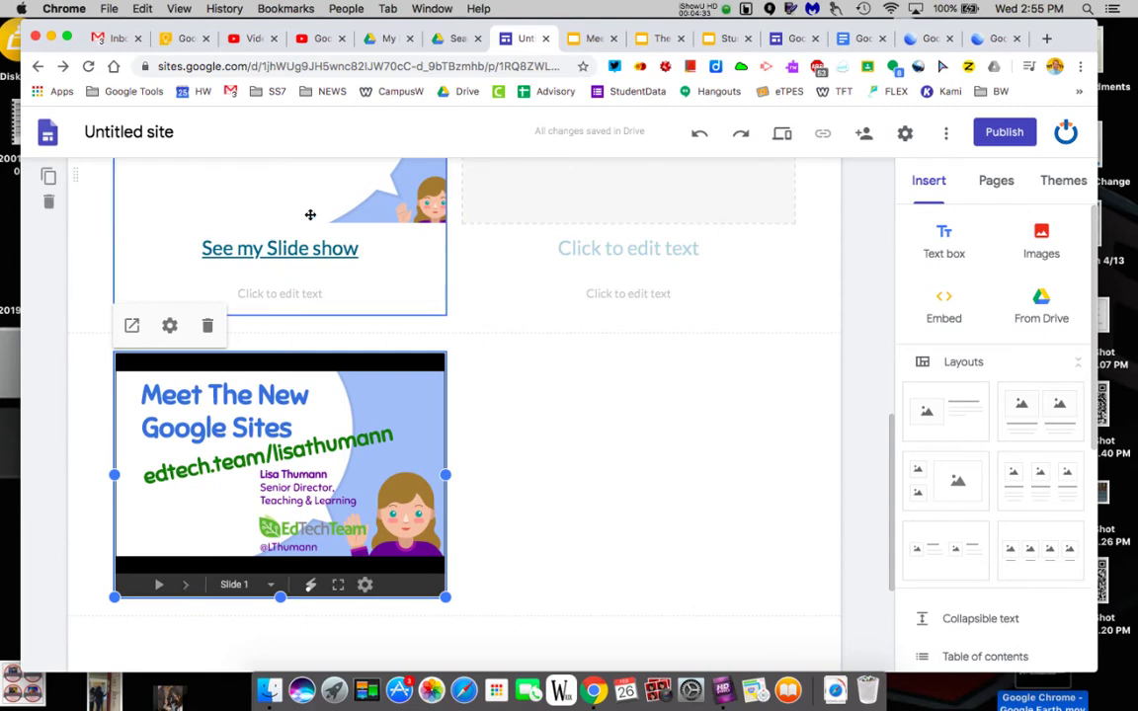
scroll(382, 280, "up", 3)
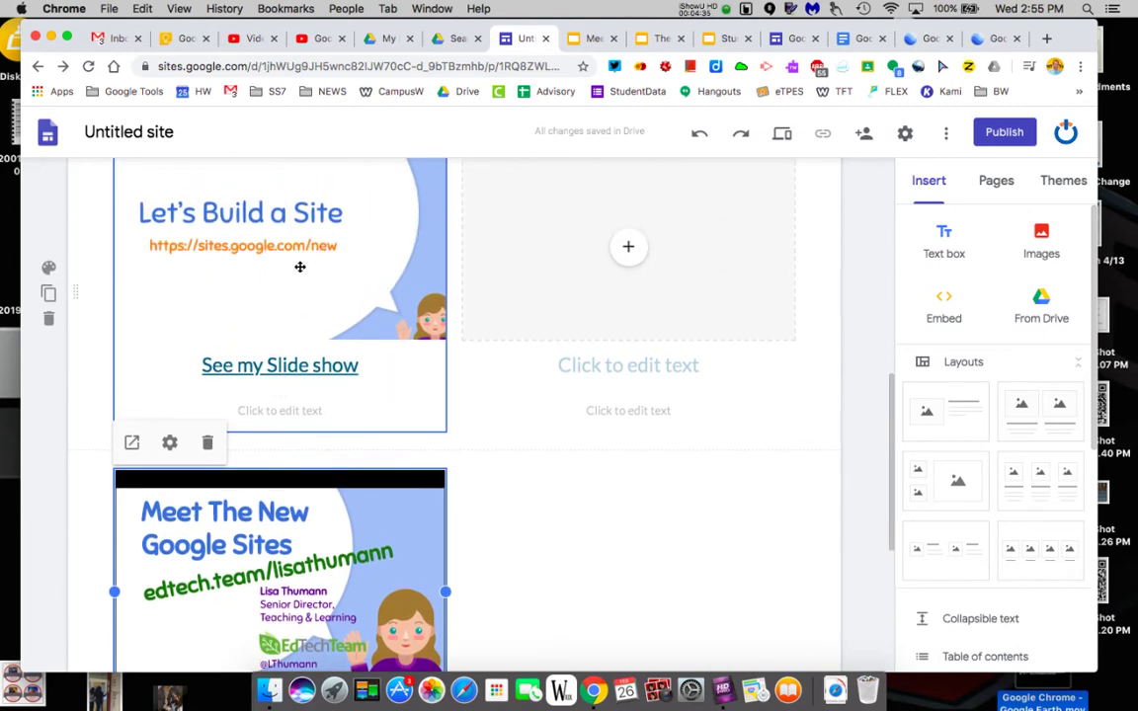
scroll(212, 487, "down", 5)
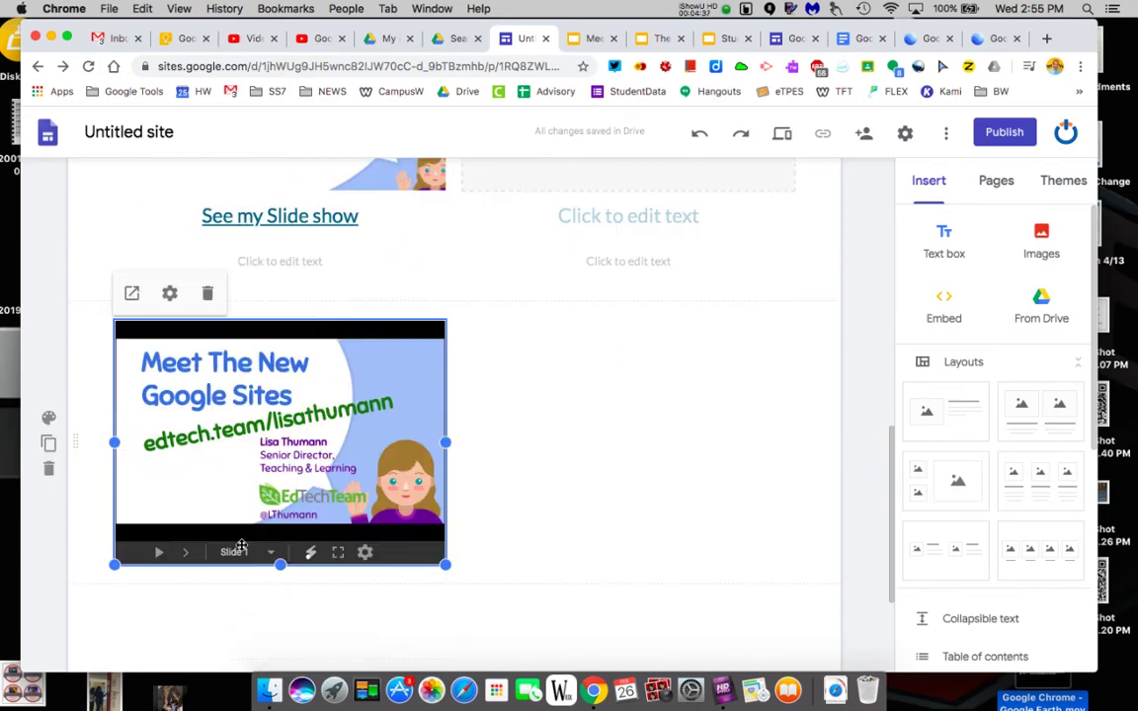
Search Google Drive for "dance party" and insert the Dance Party presentation below the embedded "Meet The New Google Sites" presentation.
left_click(186, 489)
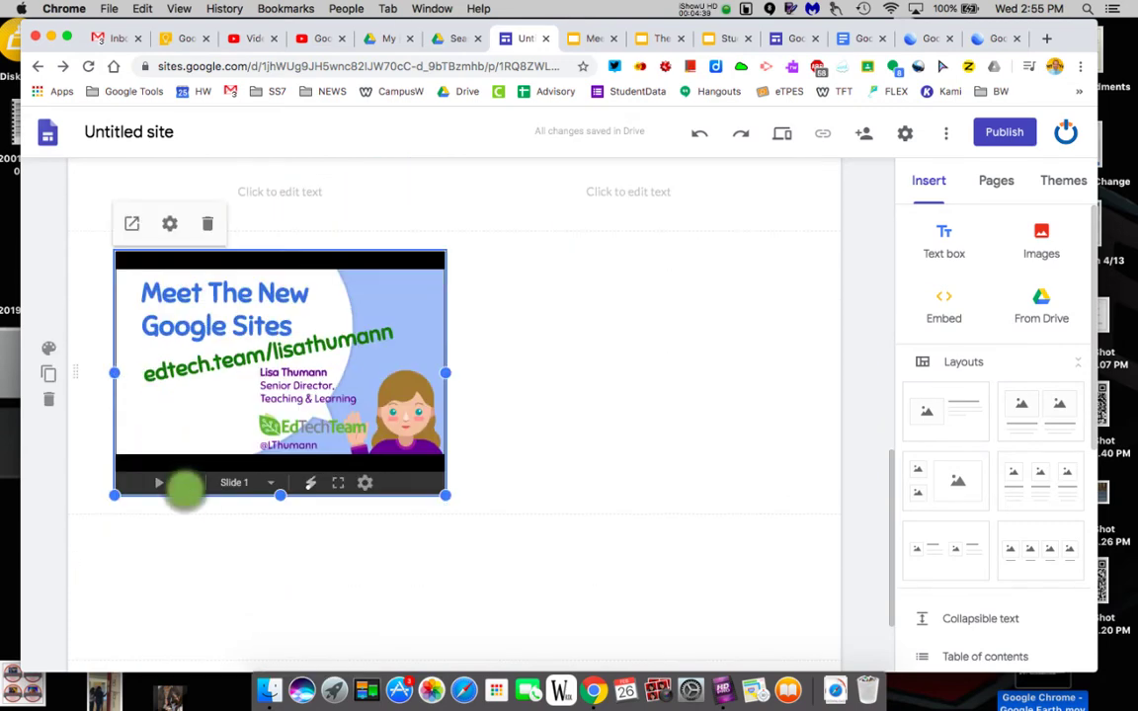
left_click(605, 416)
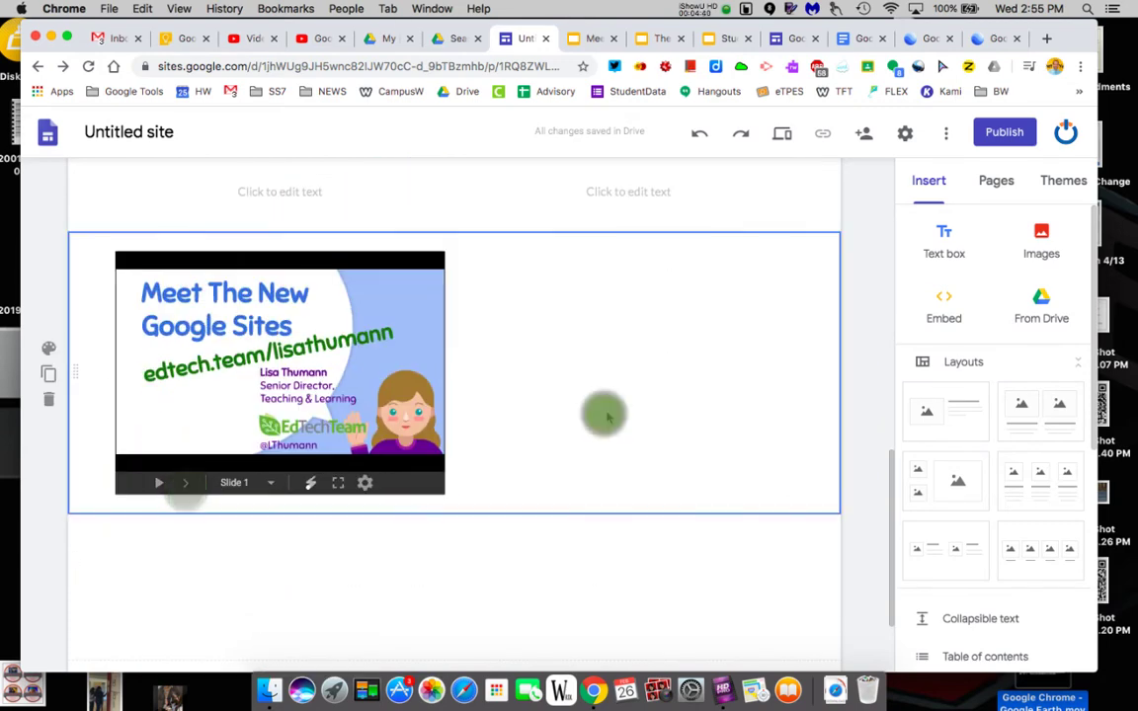
left_click(1041, 302)
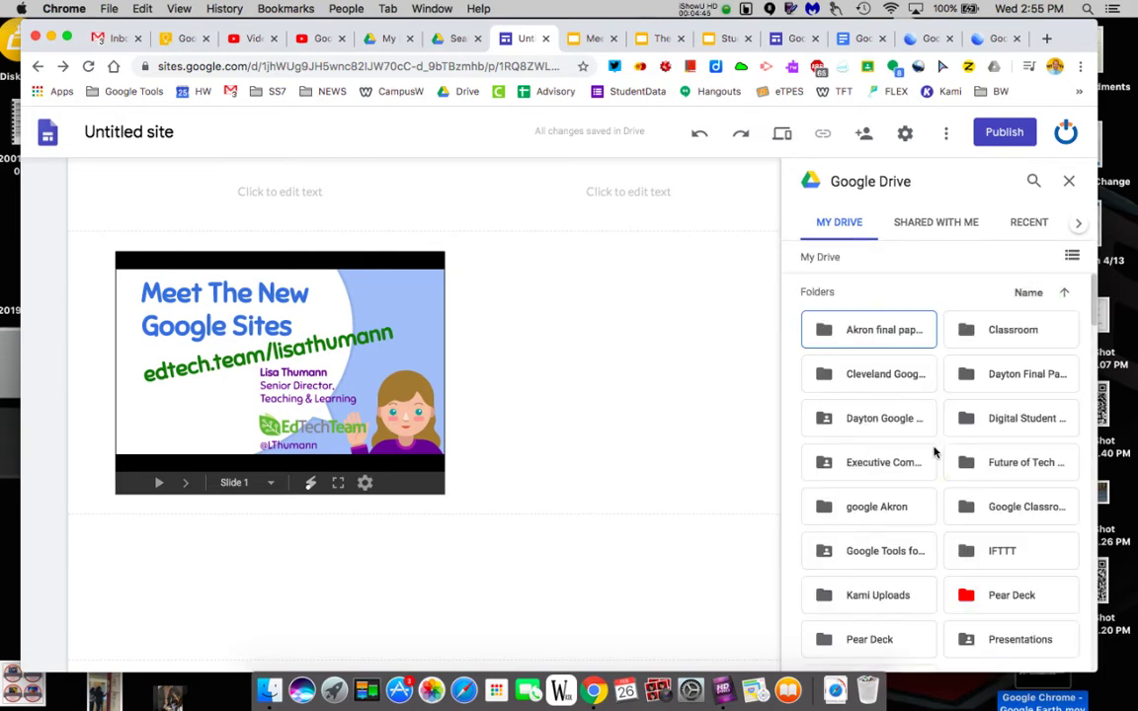
scroll(934, 452, "down", 10)
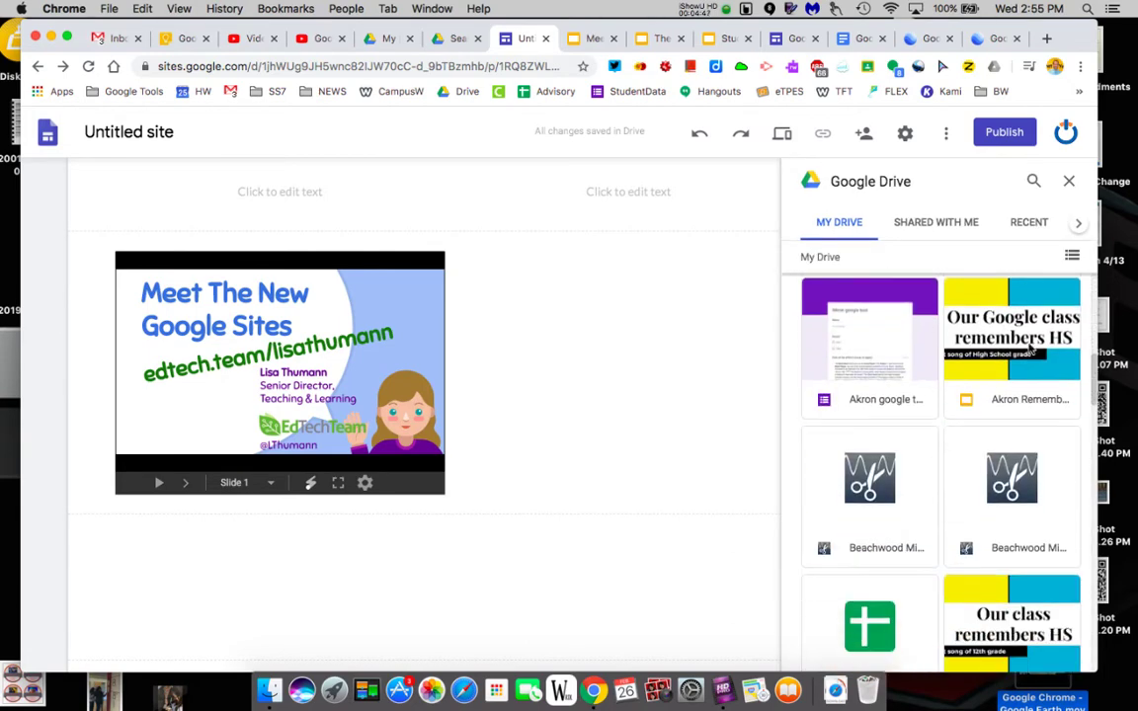
scroll(901, 521, "down", 10)
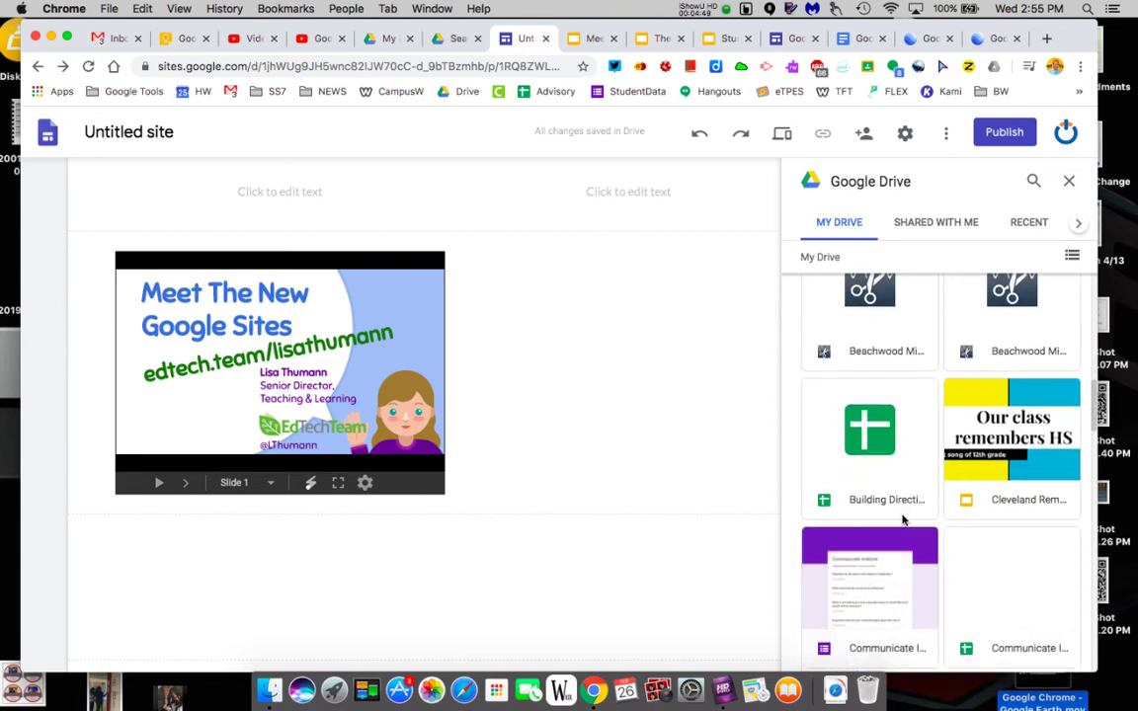
scroll(901, 521, "down", 10)
scroll(902, 521, "down", 3)
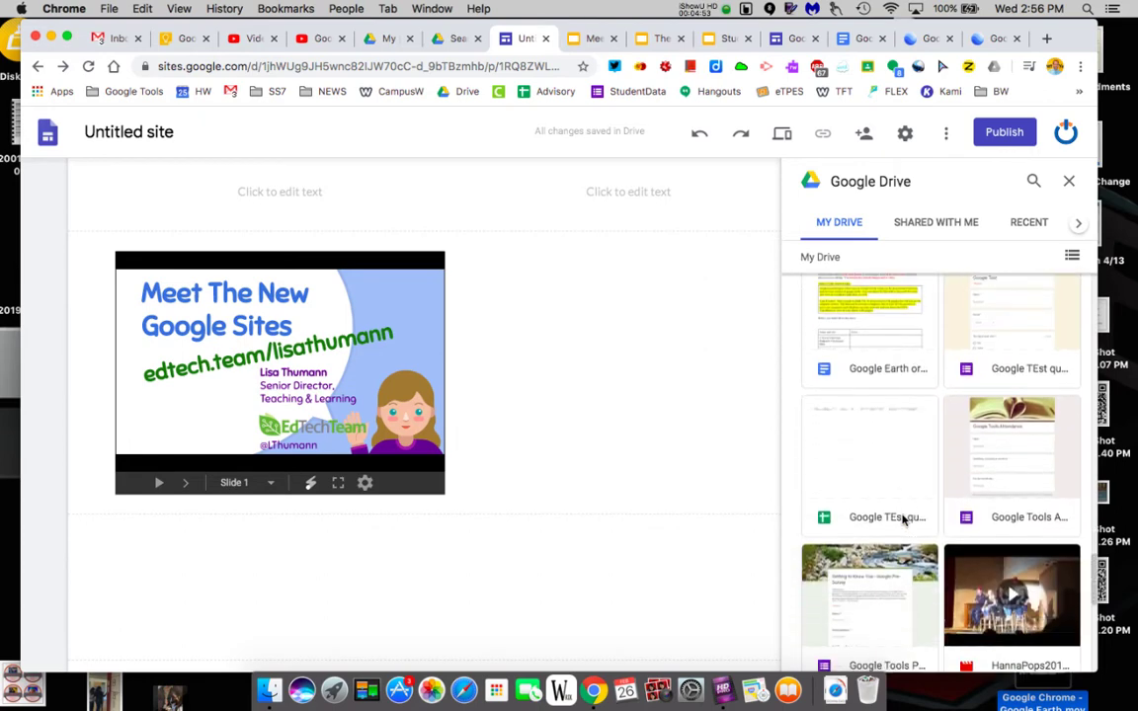
scroll(902, 520, "up", 15)
left_click(1032, 185)
type("dance")
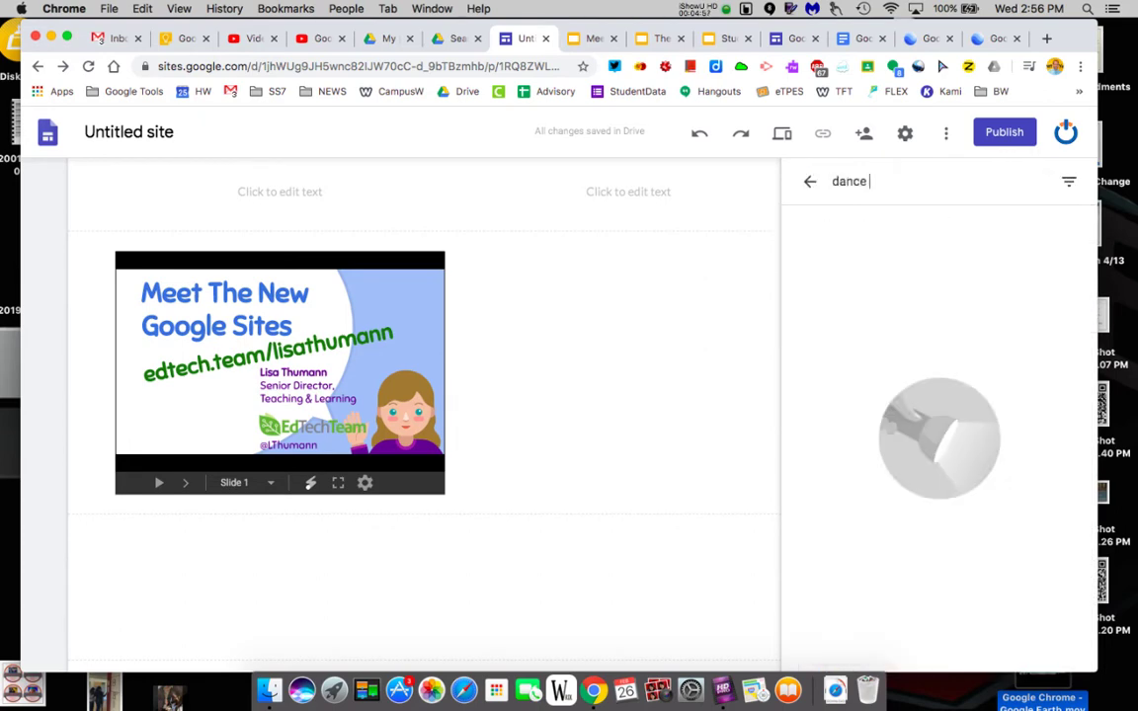
type(" party")
key("Return")
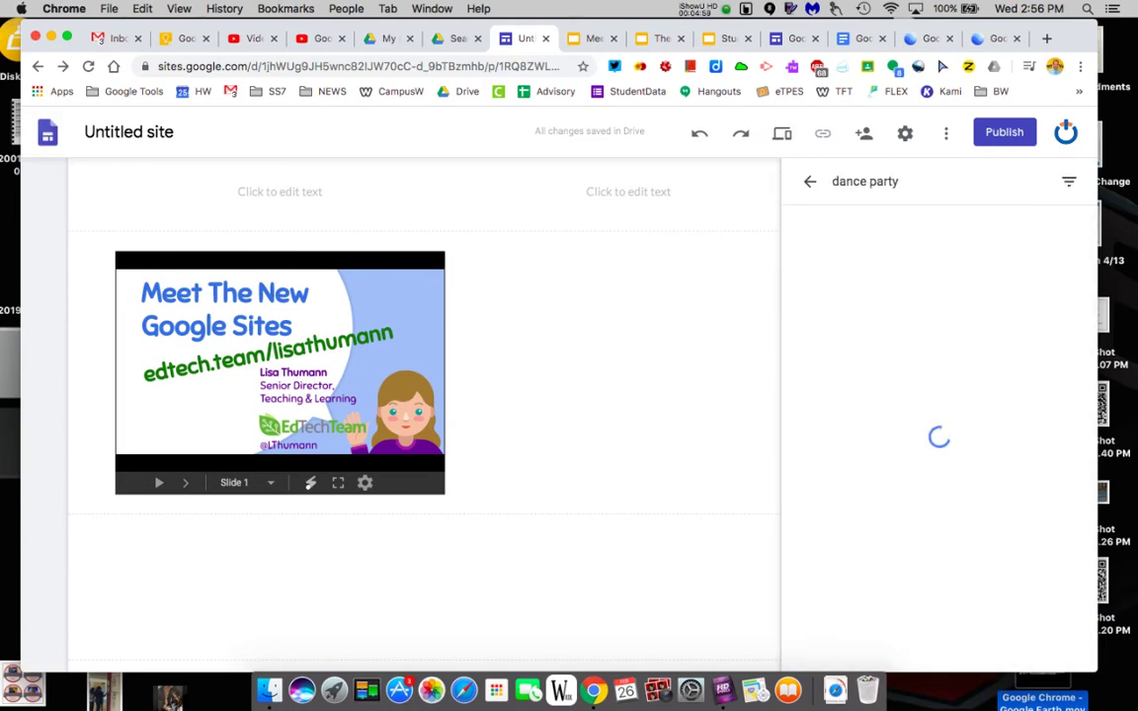
left_click(883, 294)
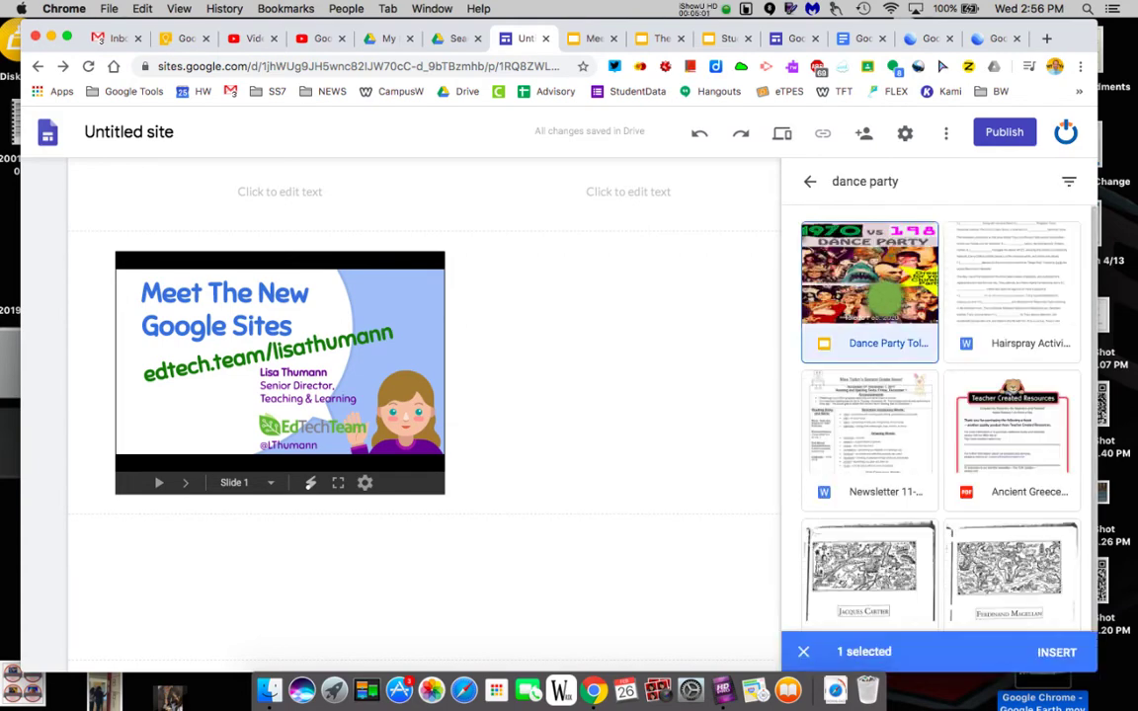
left_click(1052, 652)
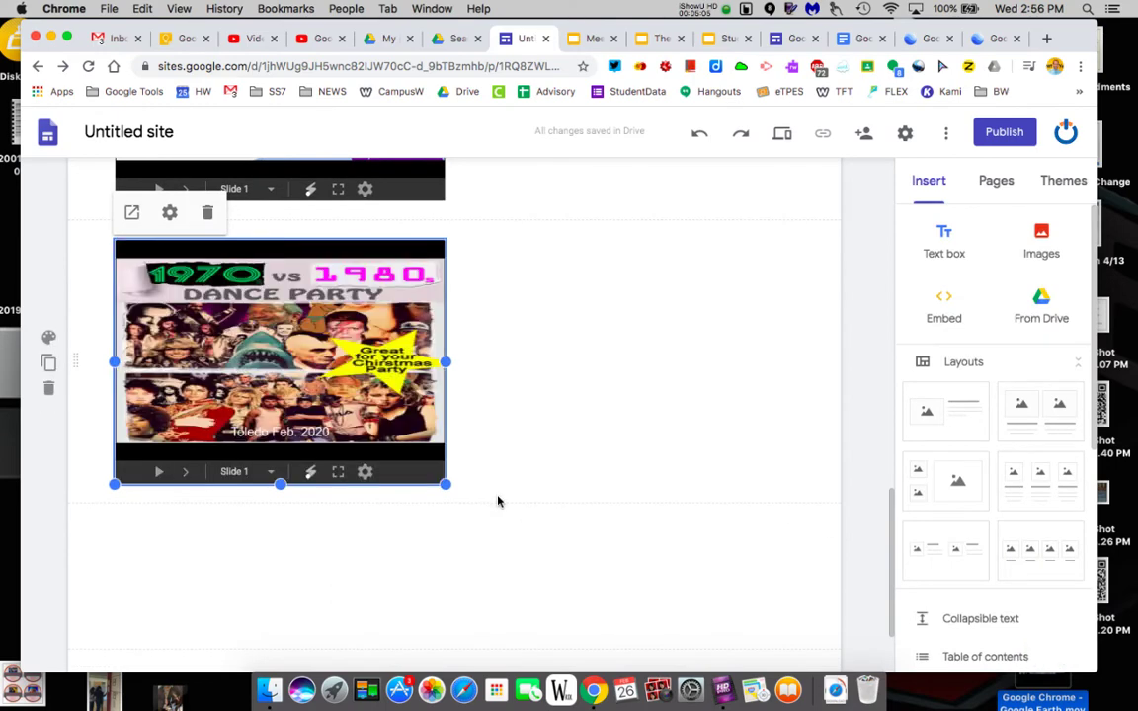
Name the untitled site "Test Site Google".
scroll(497, 500, "up", 5)
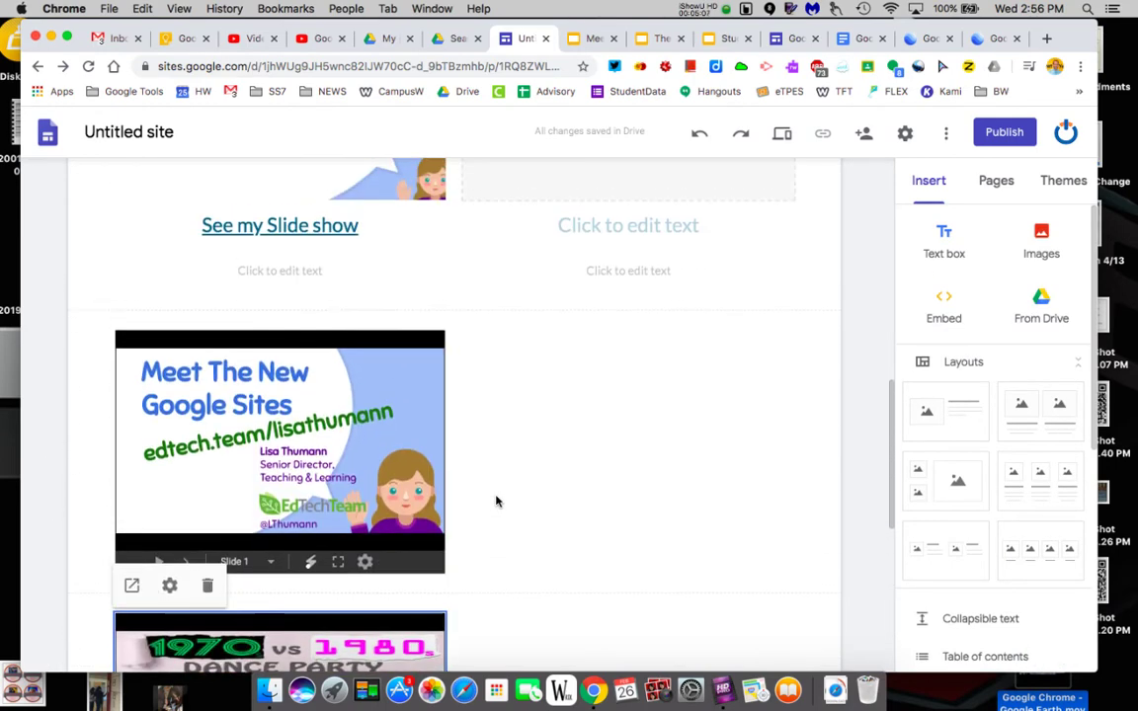
scroll(497, 501, "up", 8)
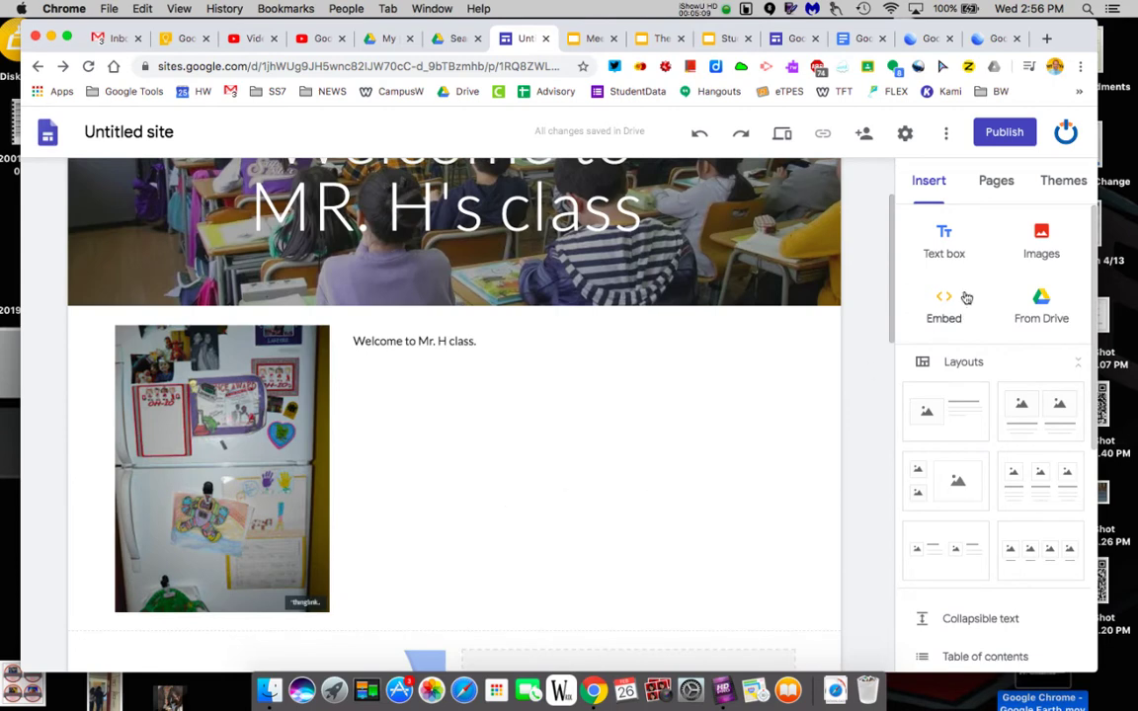
left_click(158, 134)
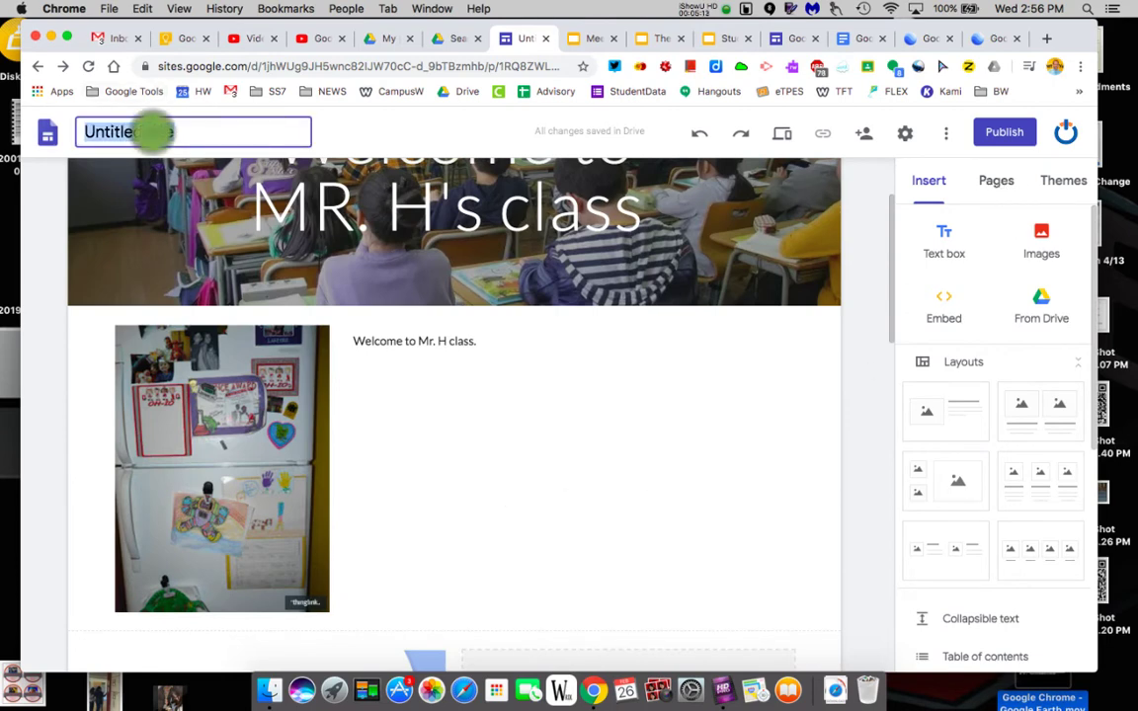
type("Test Site Google")
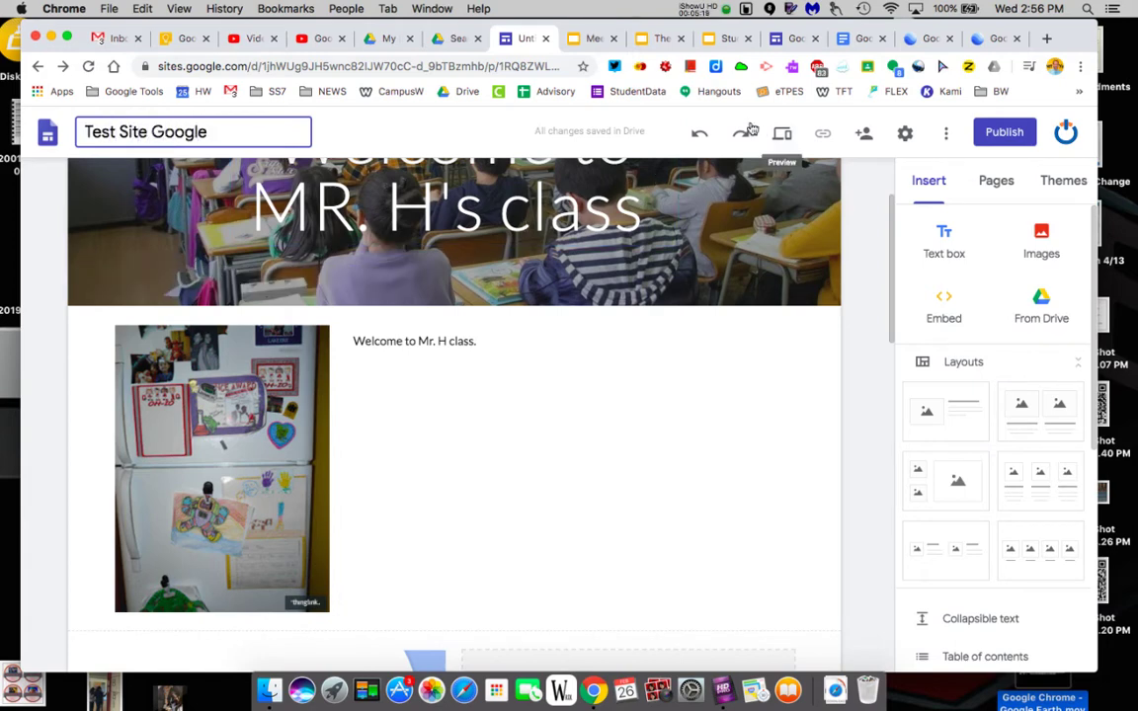
left_click(706, 601)
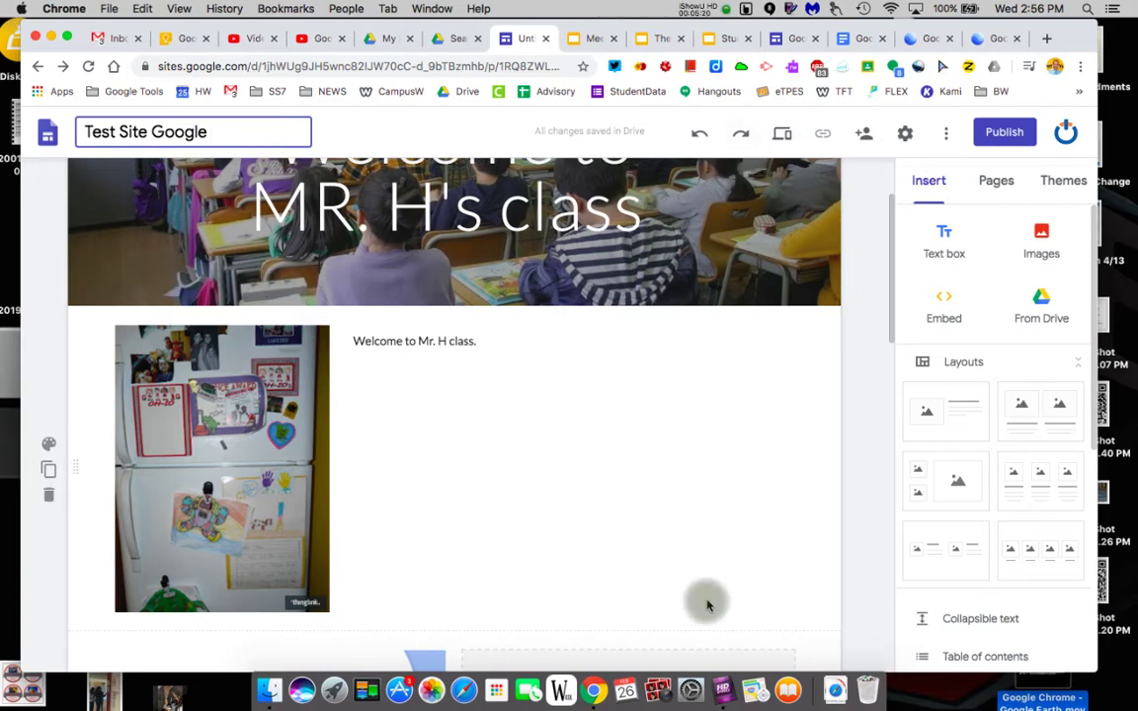
Add a new page named "Materials" to the site, leaving its custom path empty.
left_click(995, 182)
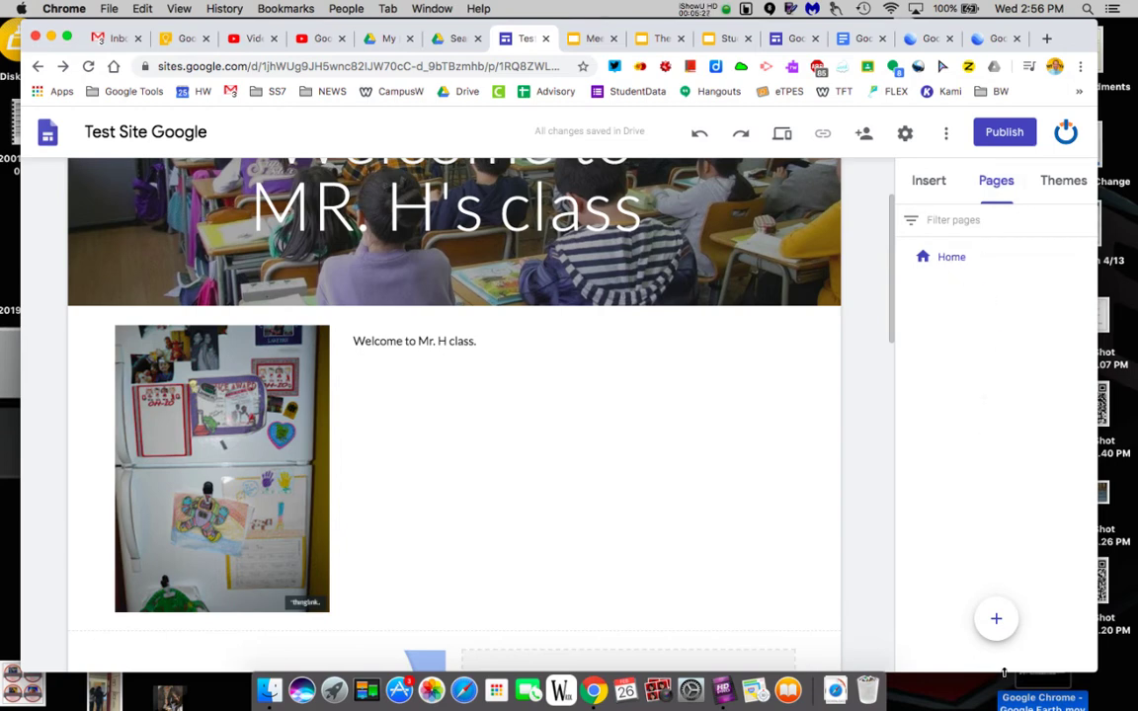
left_click(998, 620)
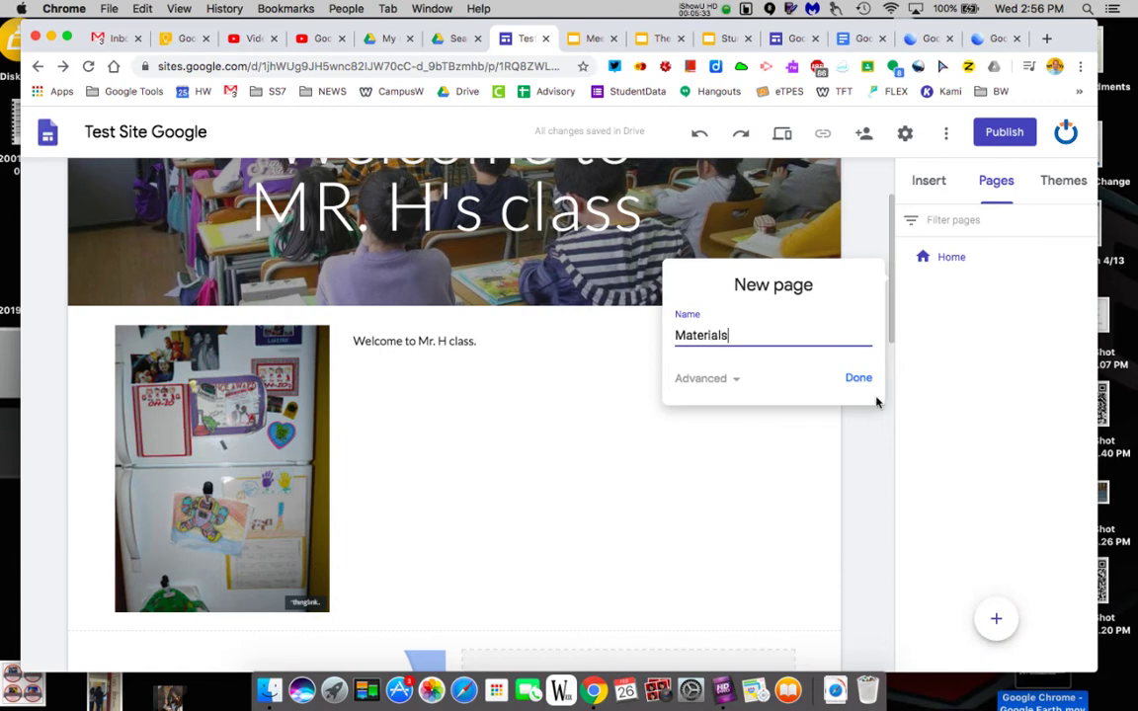
left_click(742, 383)
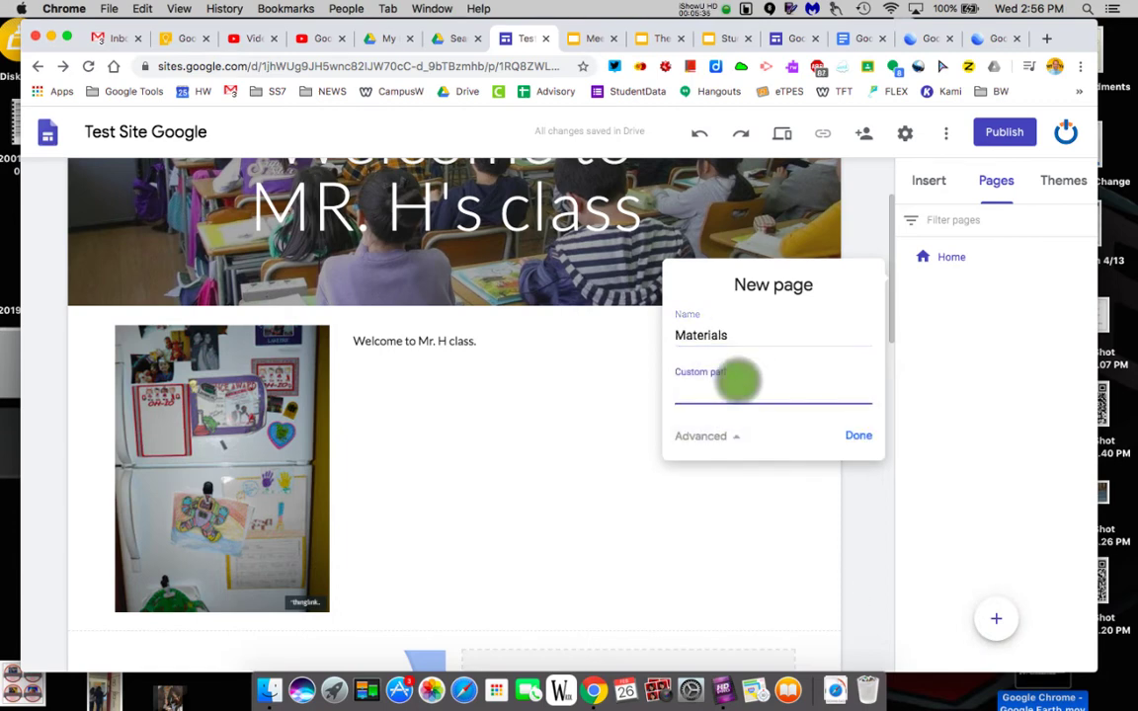
left_click(855, 437)
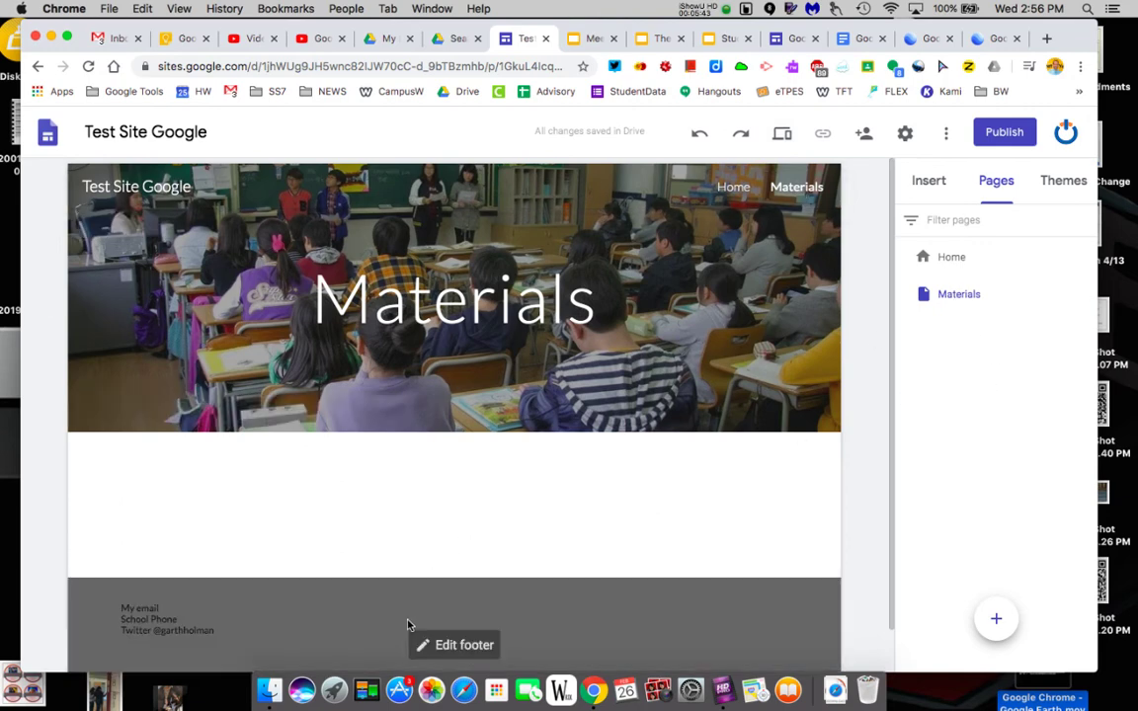
scroll(407, 624, "down", 1)
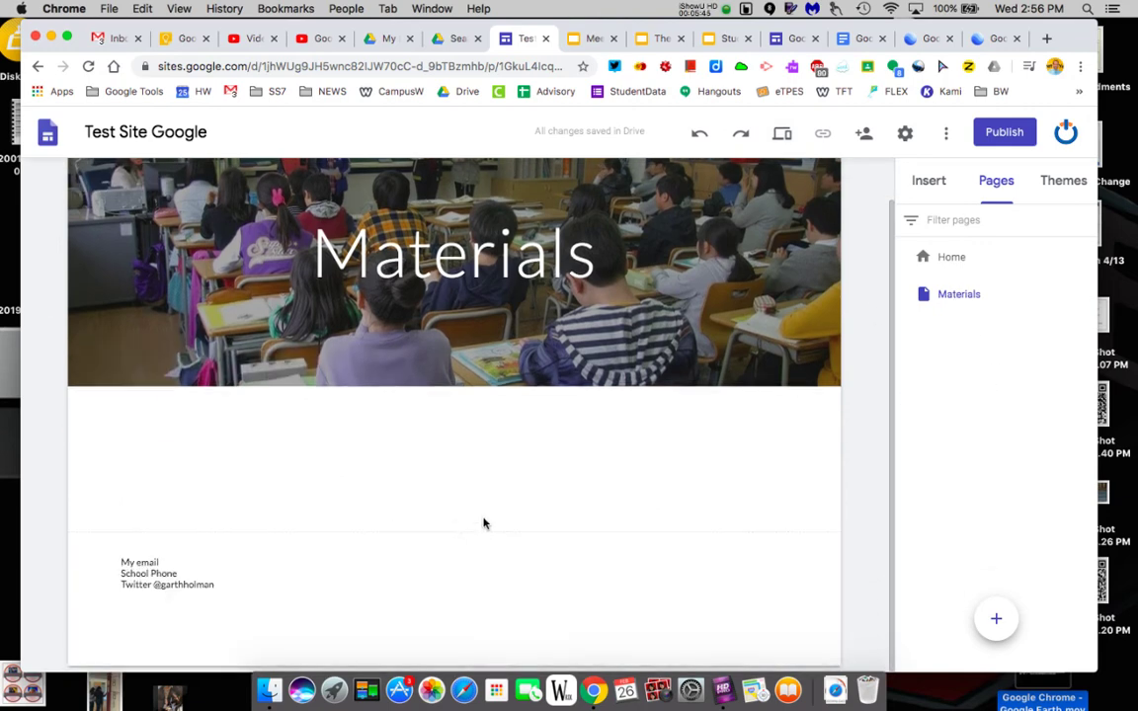
scroll(484, 523, "up", 1)
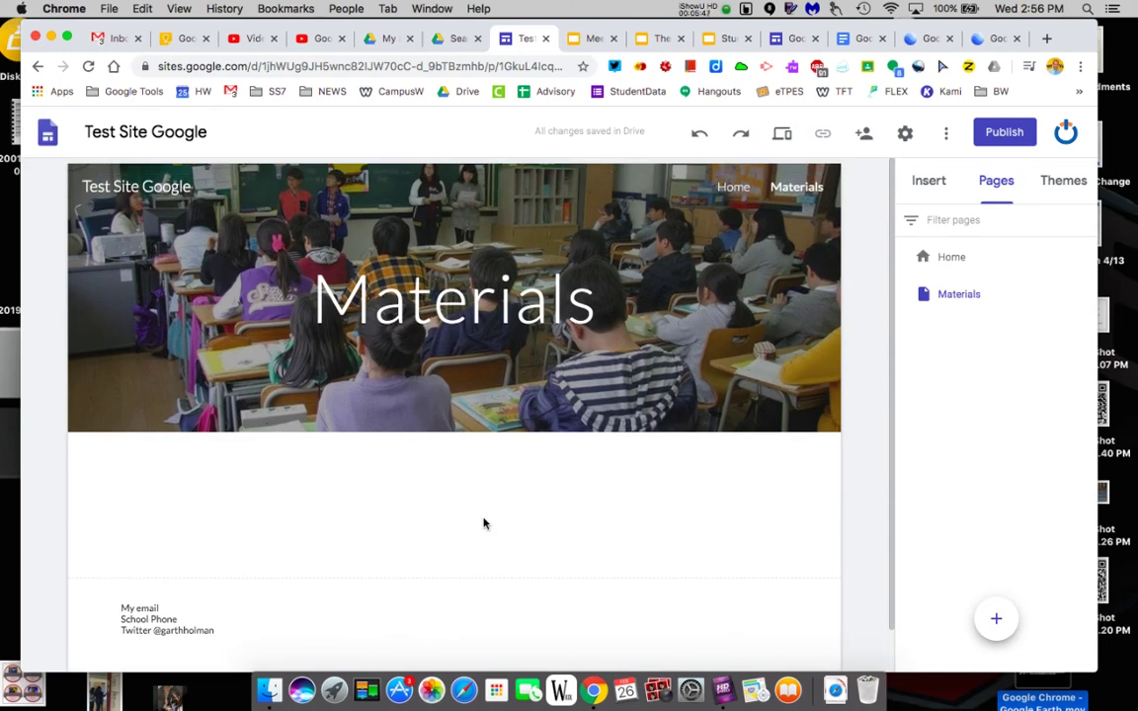
mouse_move(63, 206)
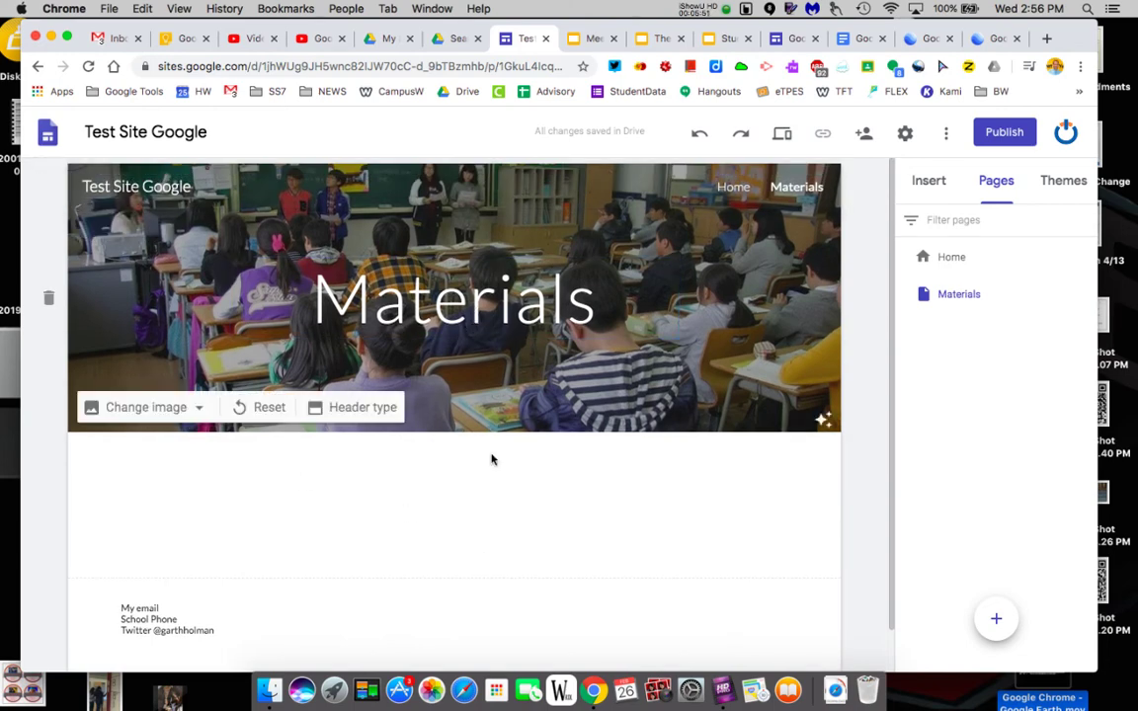
Add a three-column image-and-text layout to the Materials page and fill its lower captions with "ClassRoom", "Teachersfortomorrow.net" and "History today".
left_click(926, 180)
left_click(1047, 483)
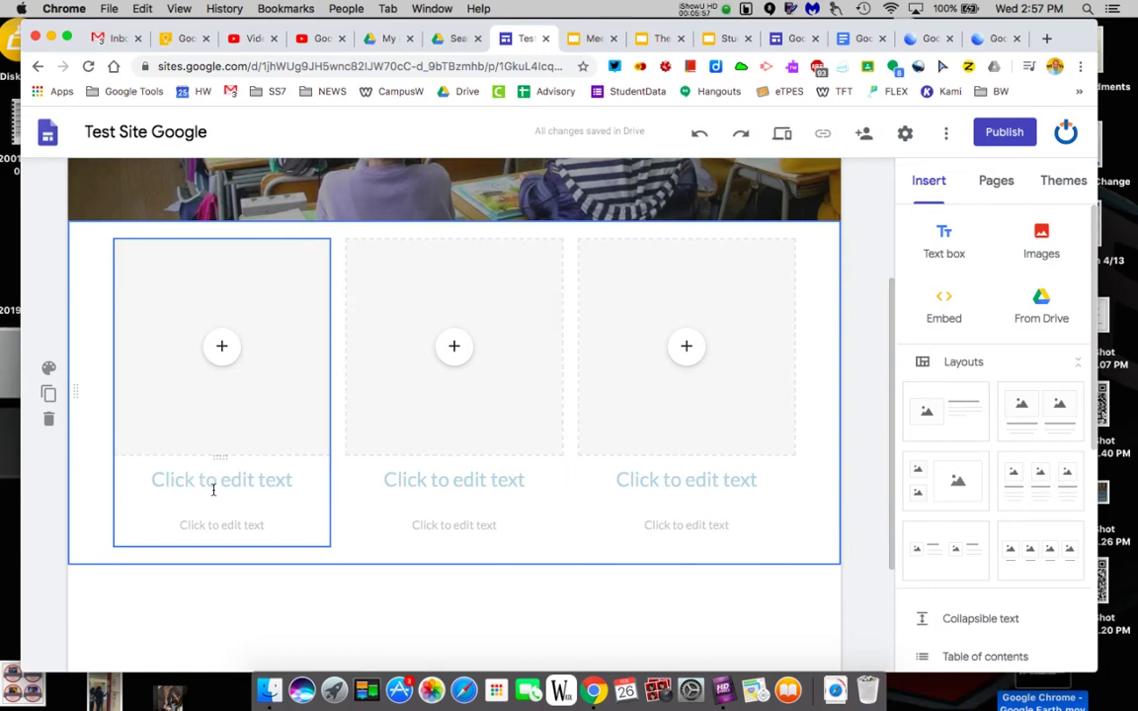
left_click(216, 527)
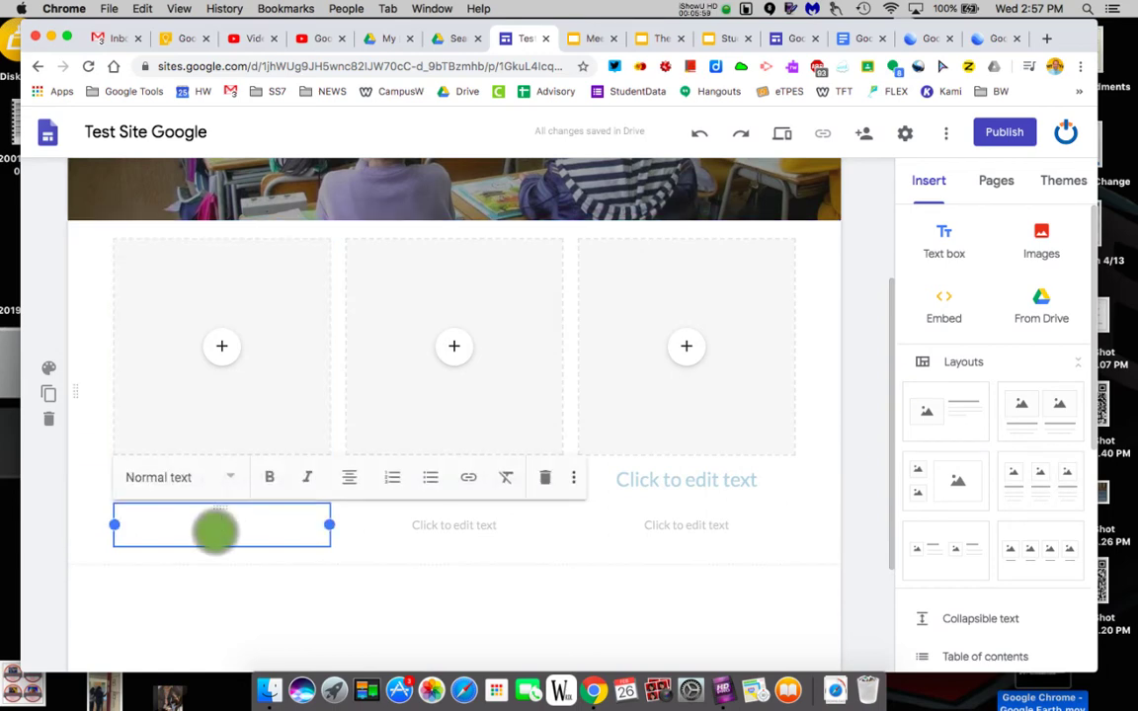
type("ClassRoom")
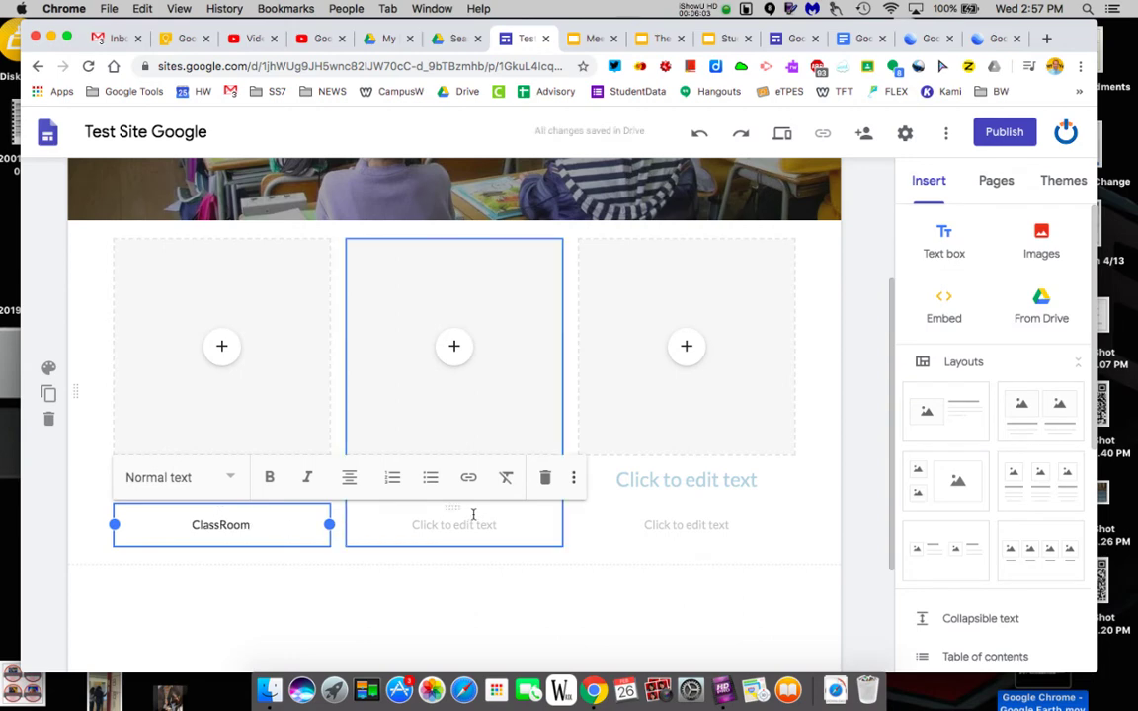
left_click(466, 519)
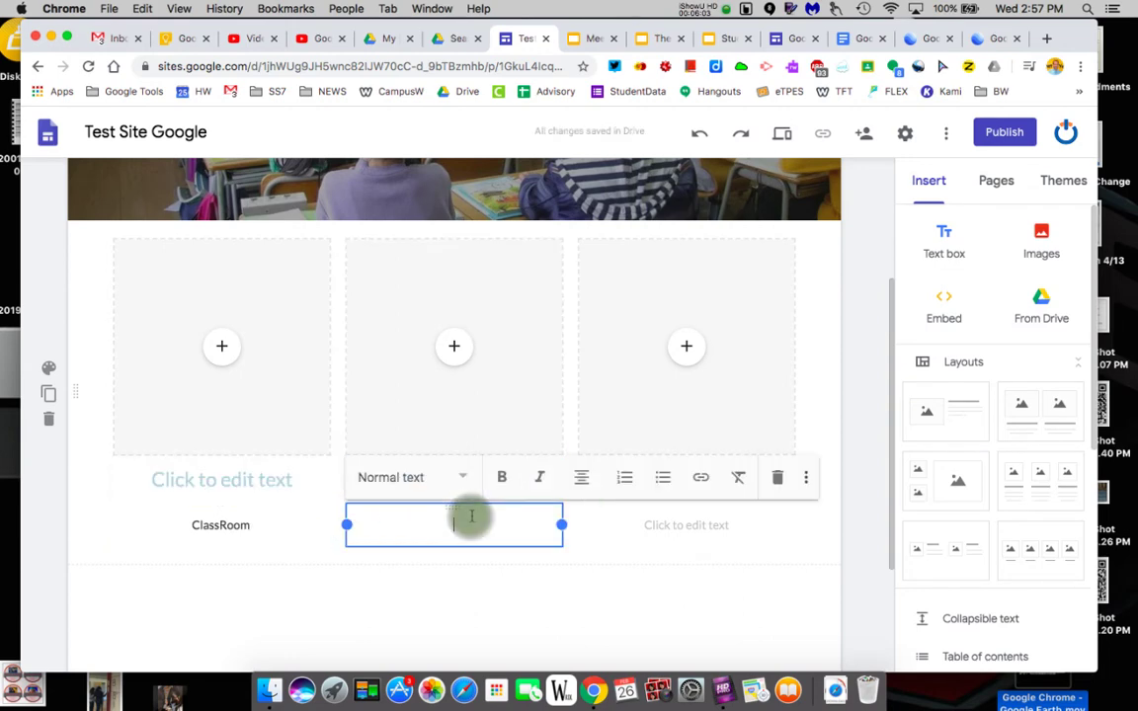
type("Teachersfortomorrow")
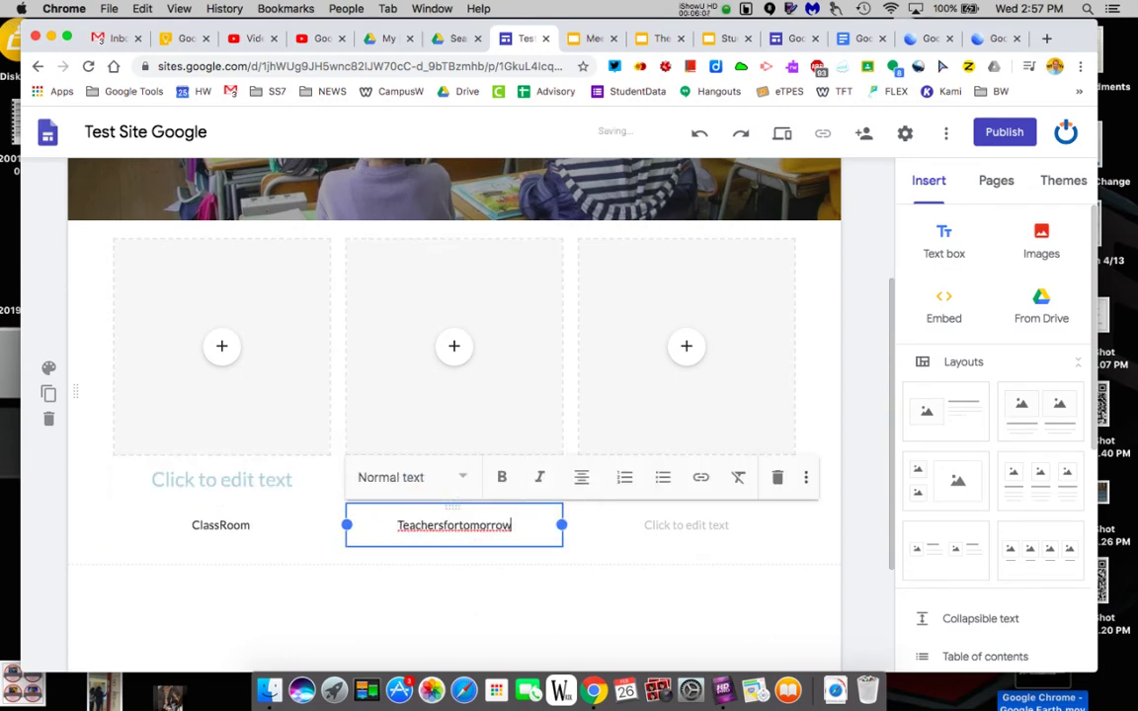
type(".net")
left_click(721, 524)
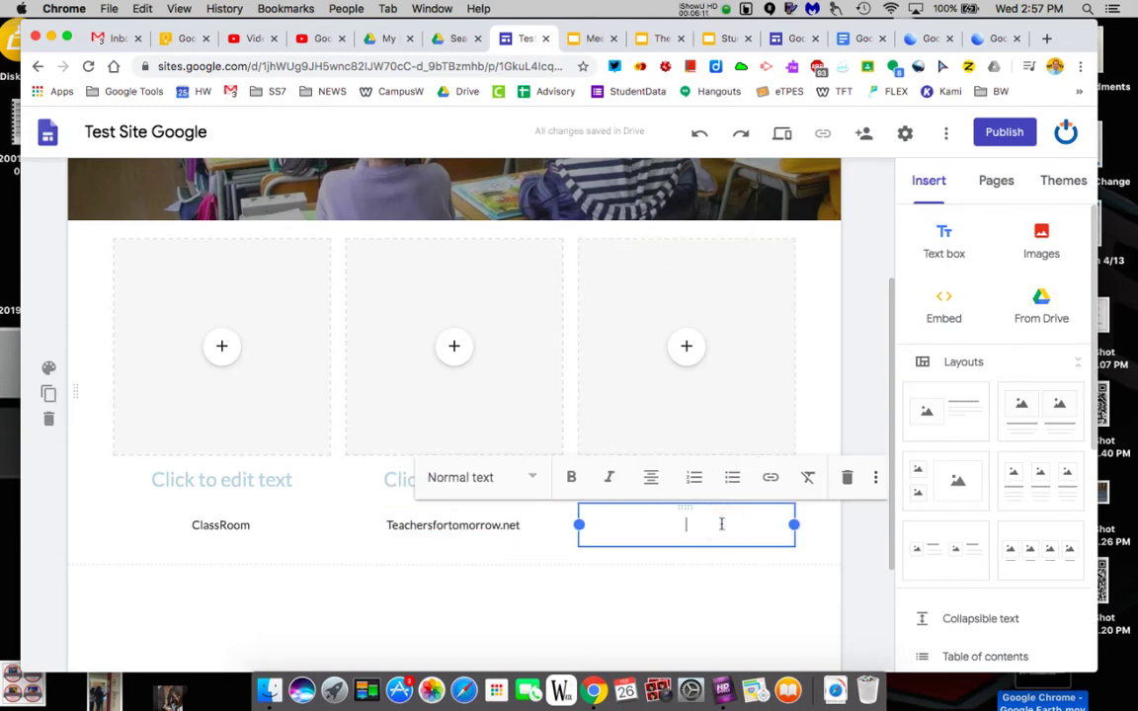
type("History today")
left_click(715, 596)
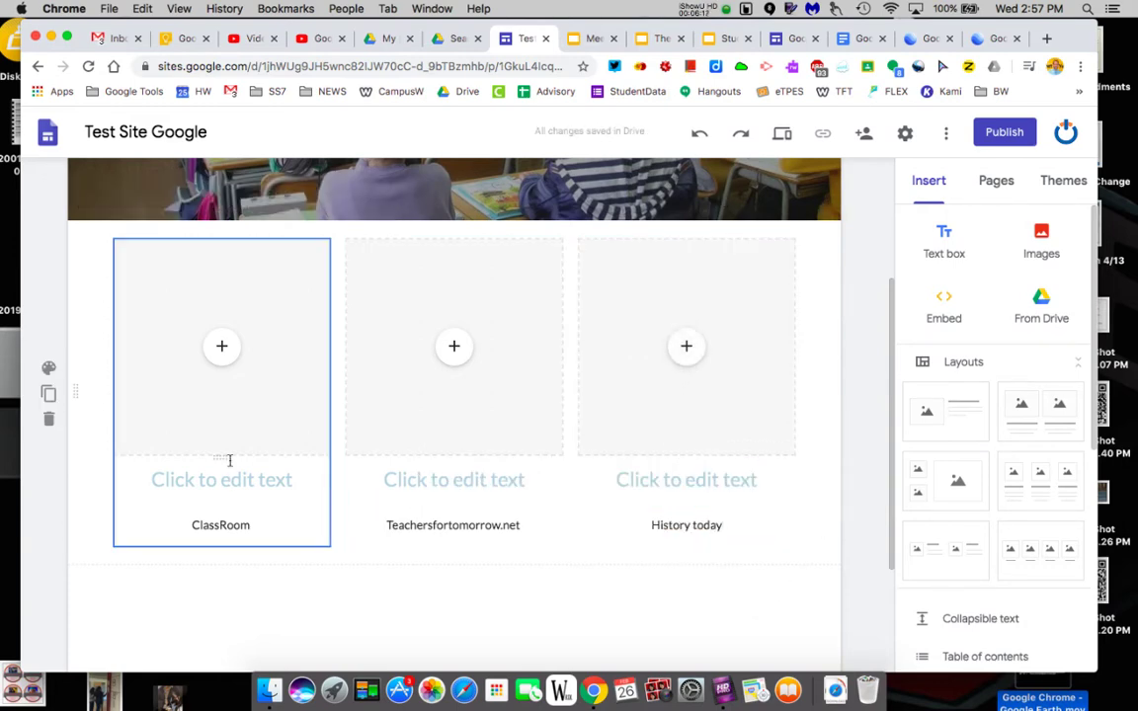
Search YouTube for the teacher's name and insert the "Innovators in Education Episode 1" video into the placeholder above the ClassRoom caption.
left_click(219, 348)
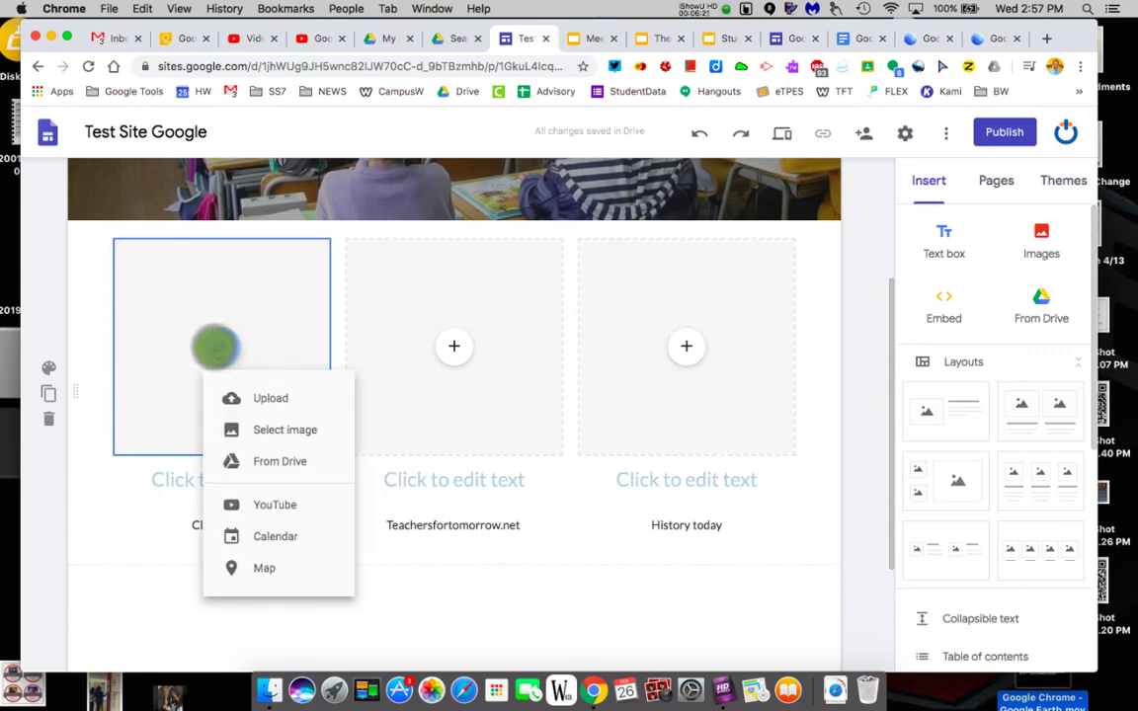
left_click(285, 506)
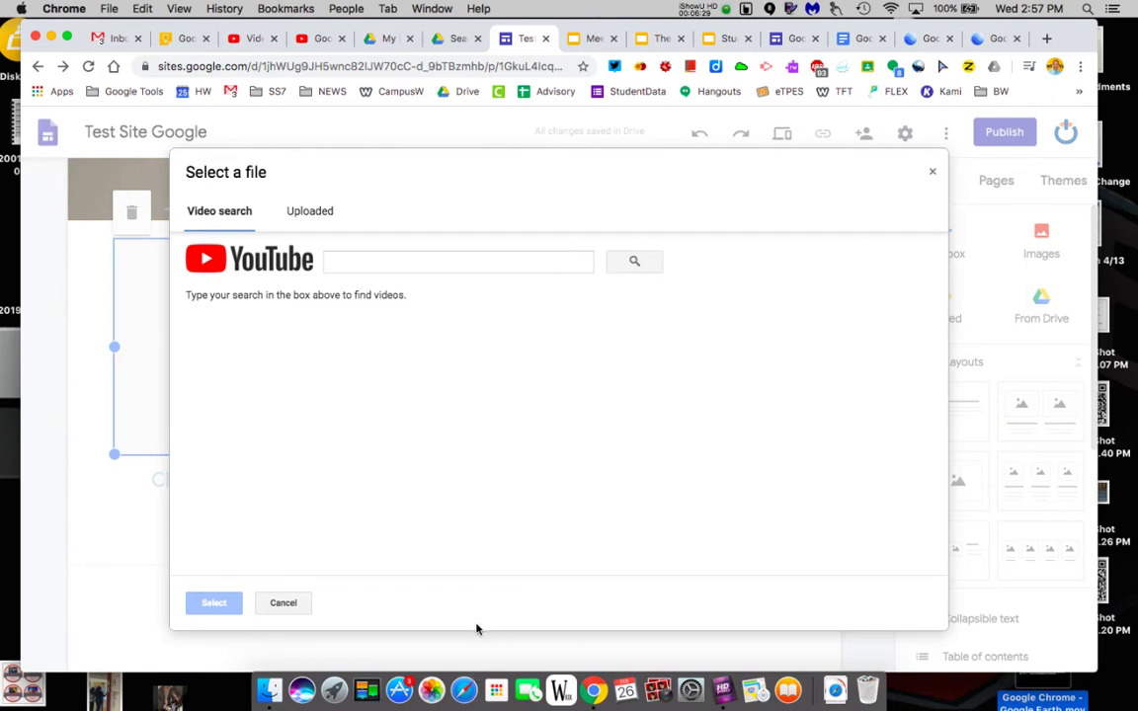
left_click(391, 260)
type("garth Holman")
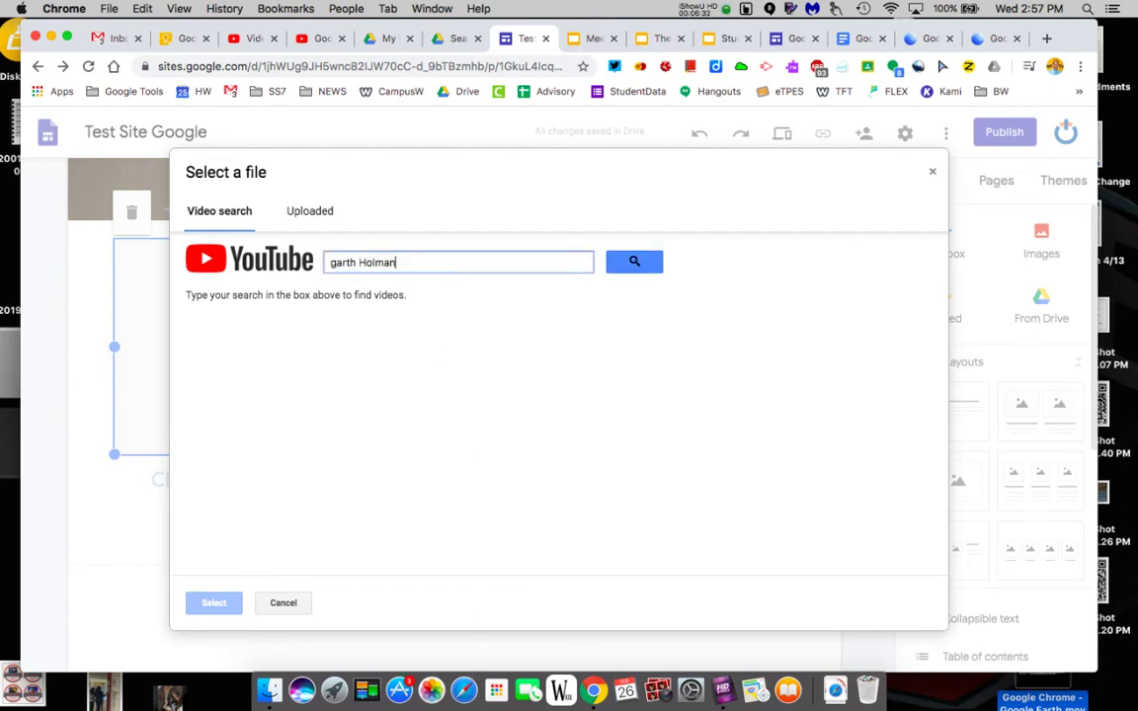
key("Return")
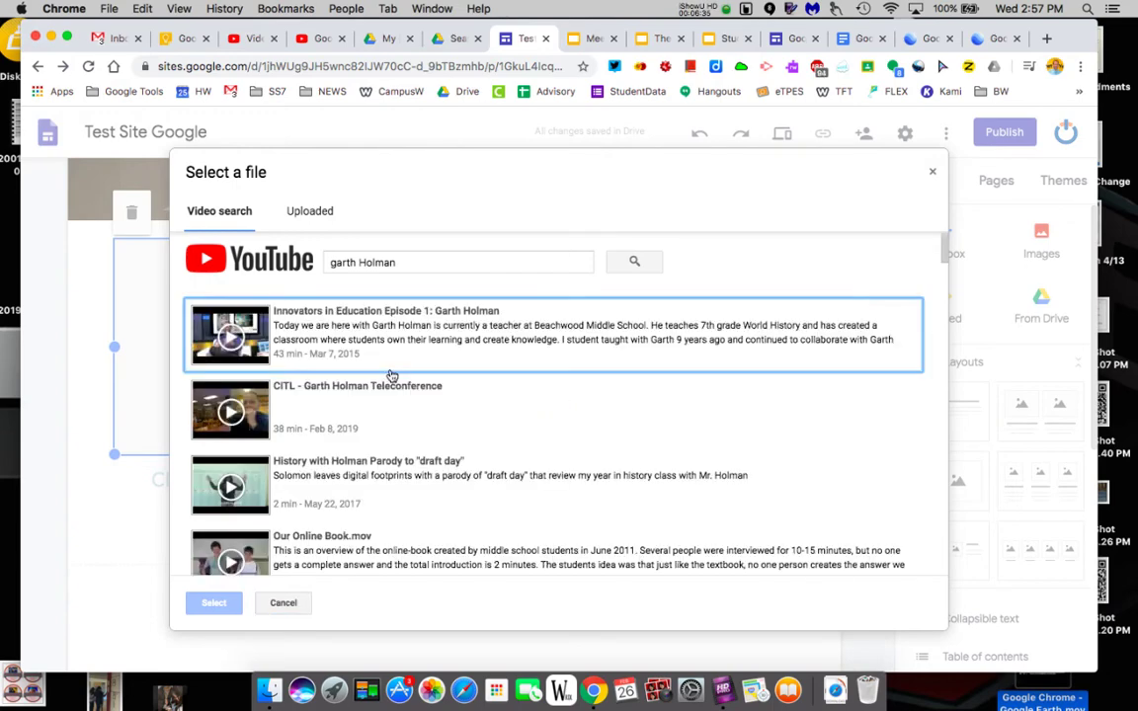
left_click(365, 322)
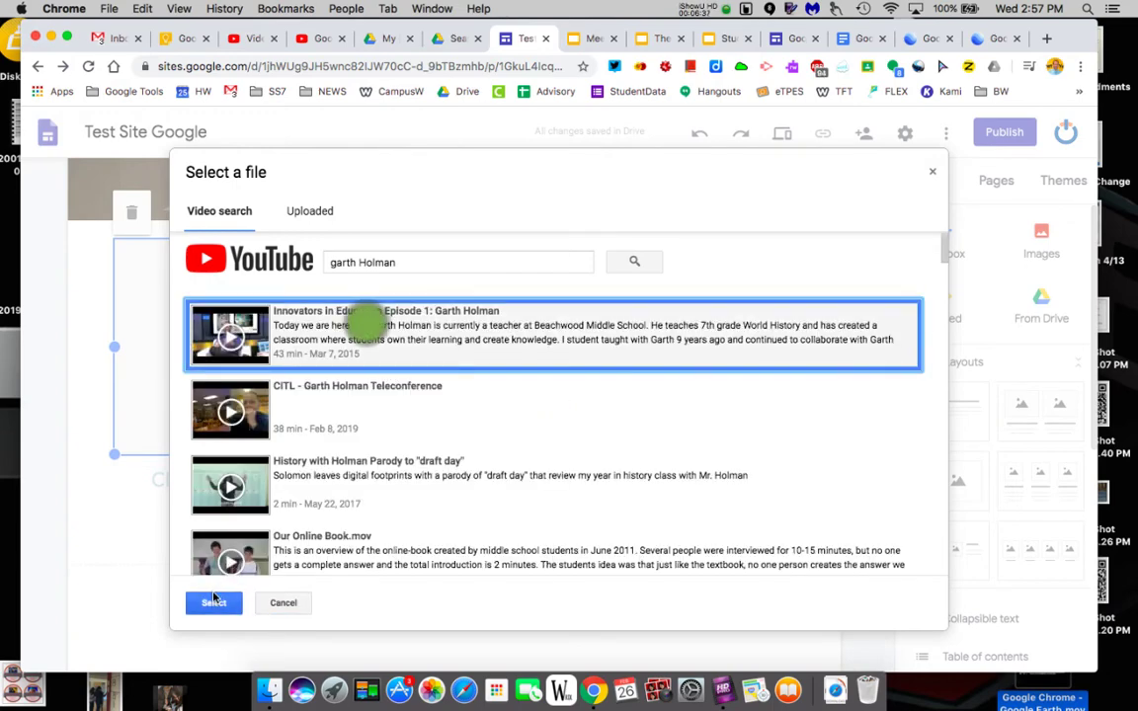
left_click(214, 602)
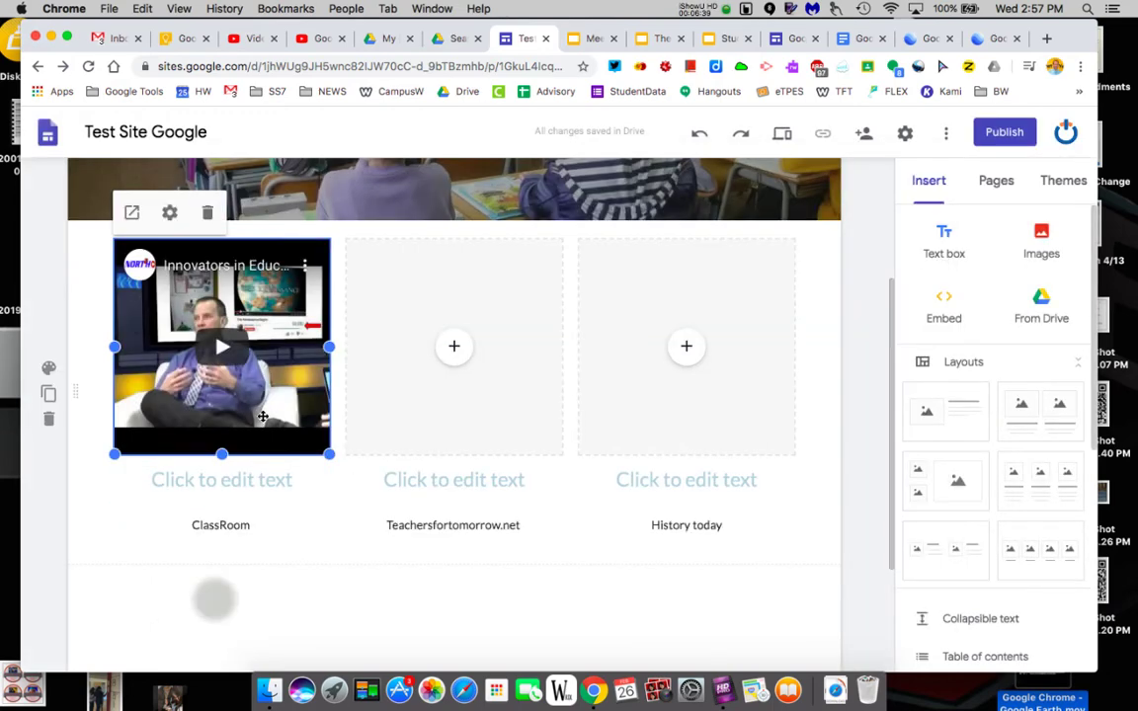
Insert a map of "Beachwood, OH, USA" into the placeholder above the Teachersfortomorrow.net caption.
left_click(455, 346)
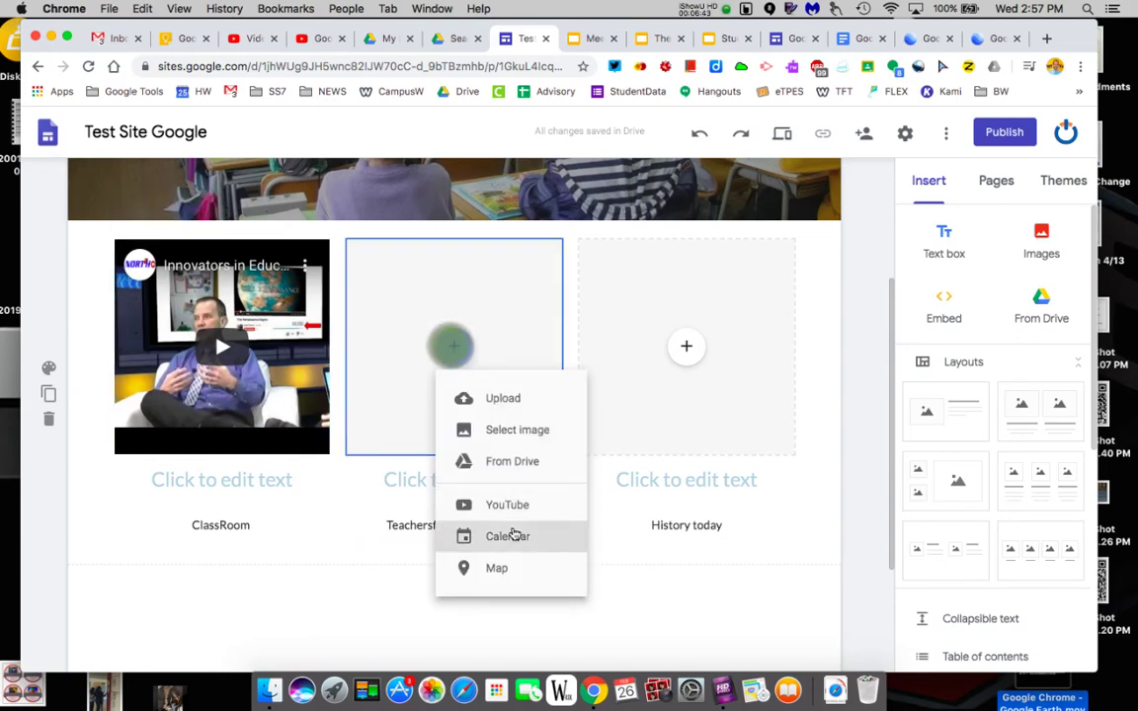
left_click(508, 566)
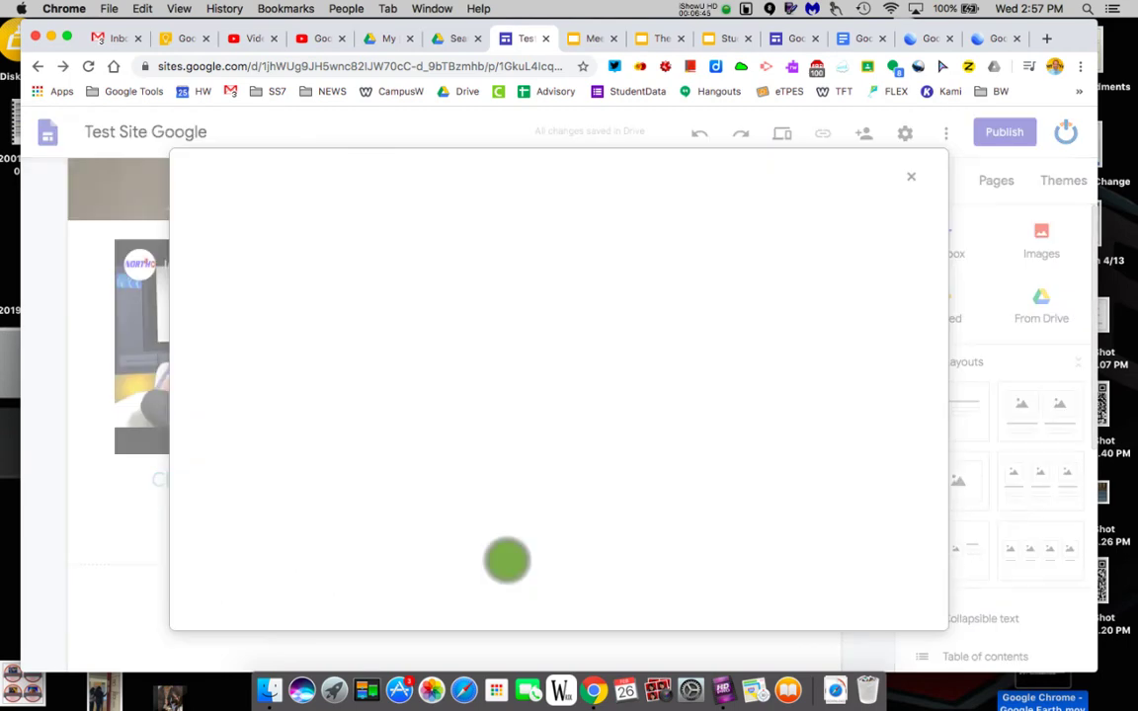
left_click(229, 255)
left_click(229, 256)
type("beachwood")
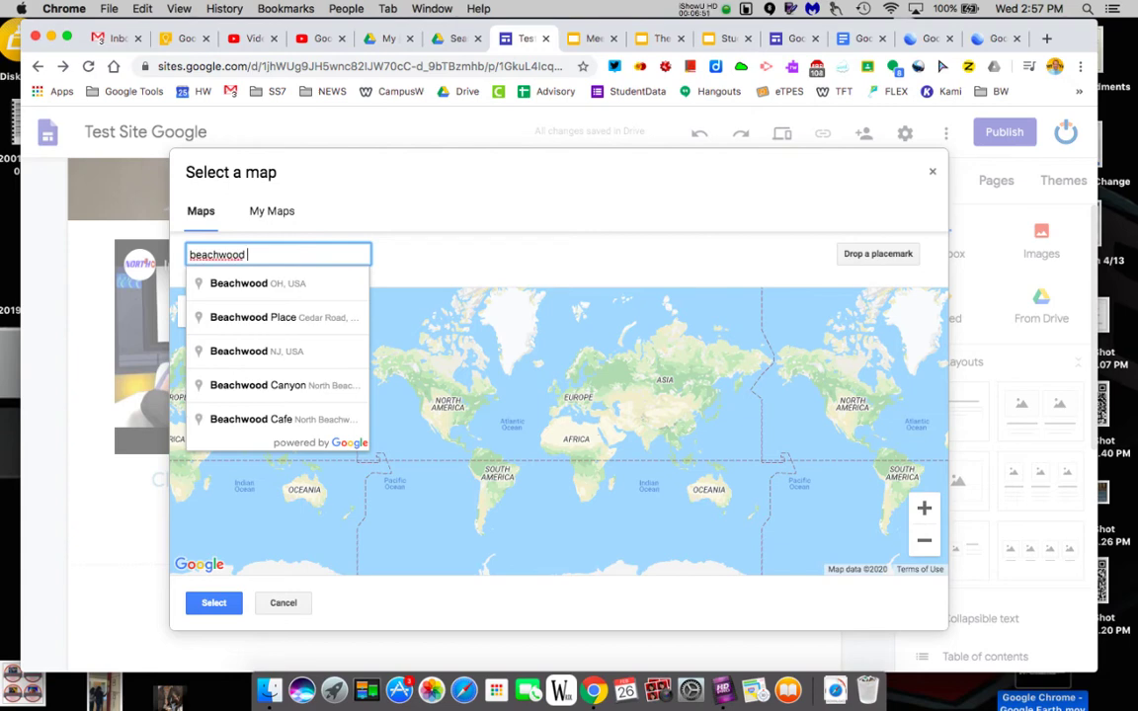
left_click(217, 284)
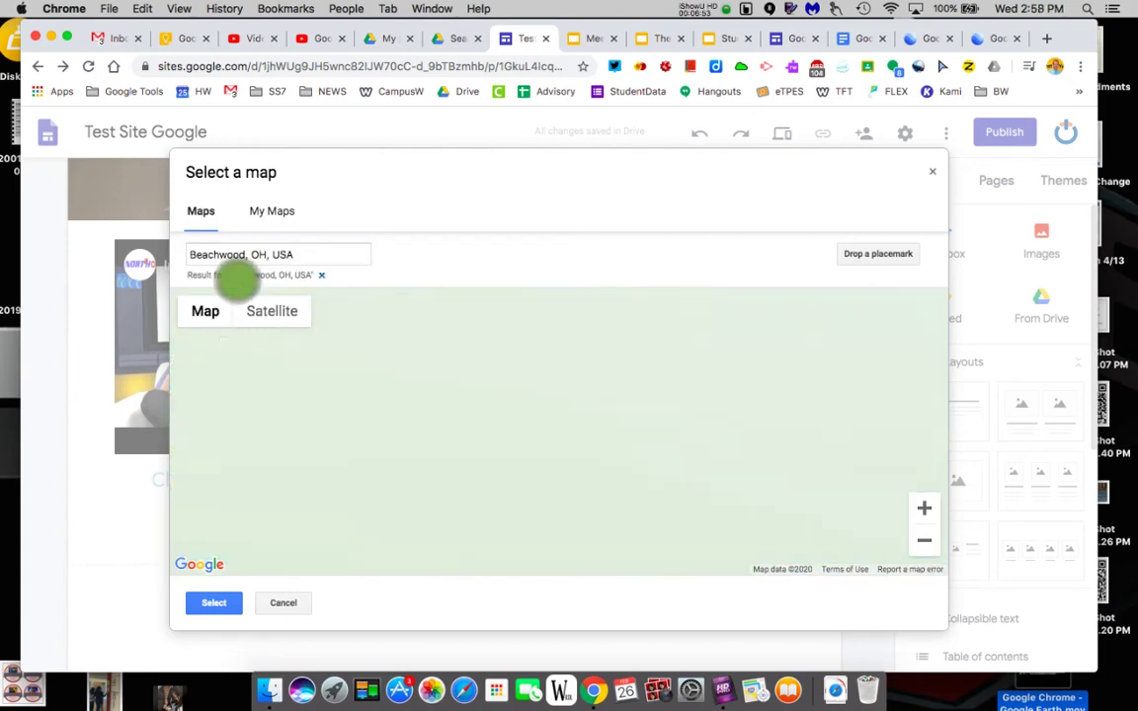
left_click(214, 603)
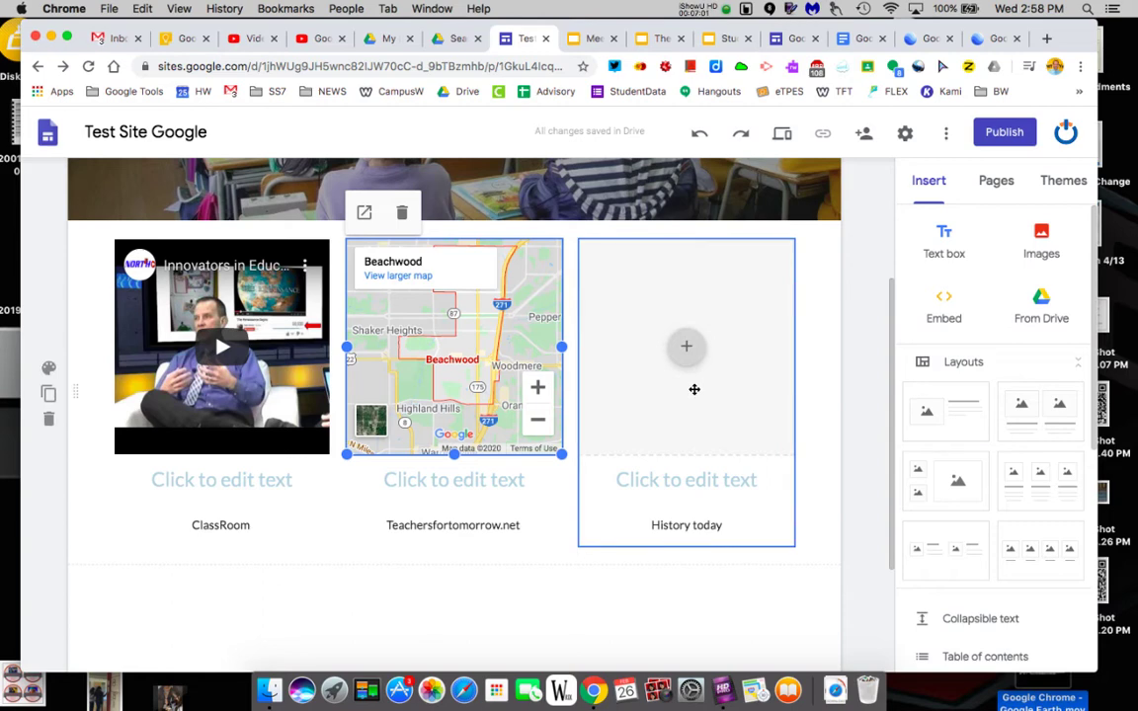
left_click(686, 346)
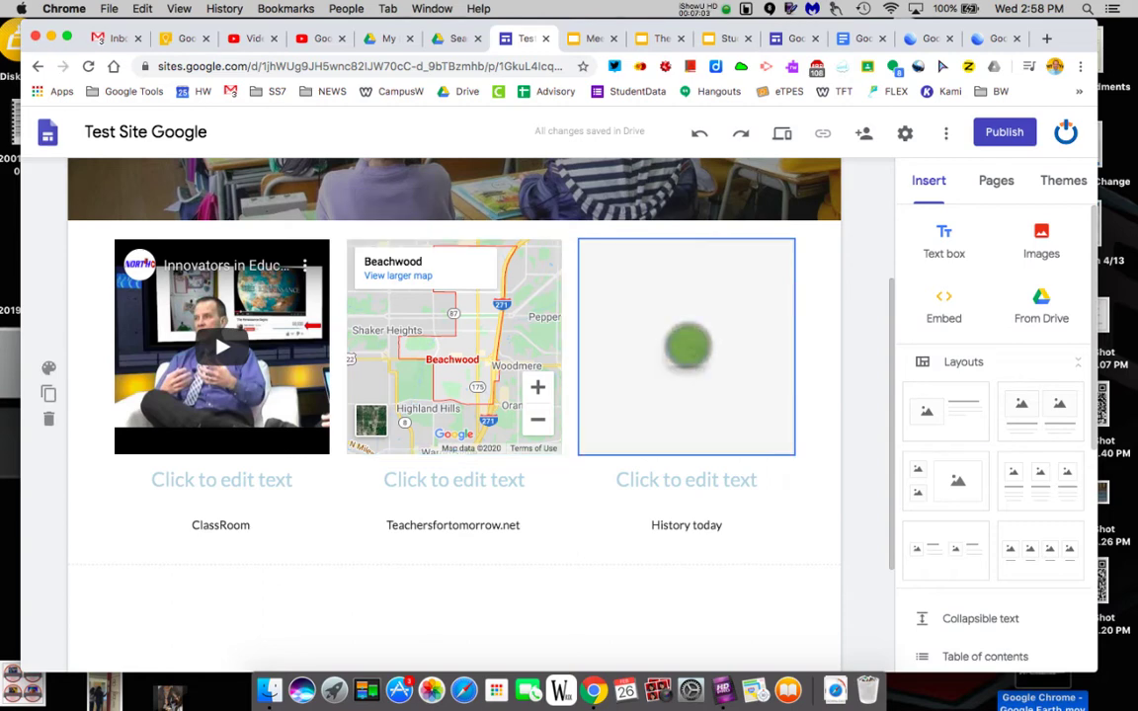
left_click(745, 538)
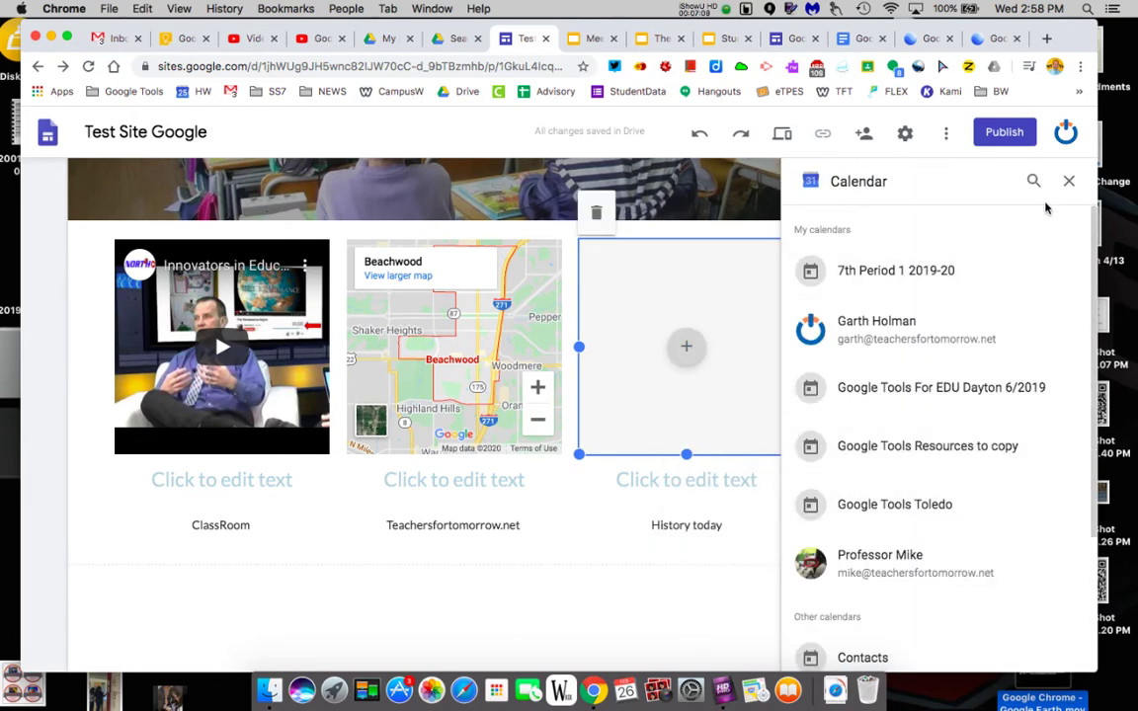
left_click(1074, 181)
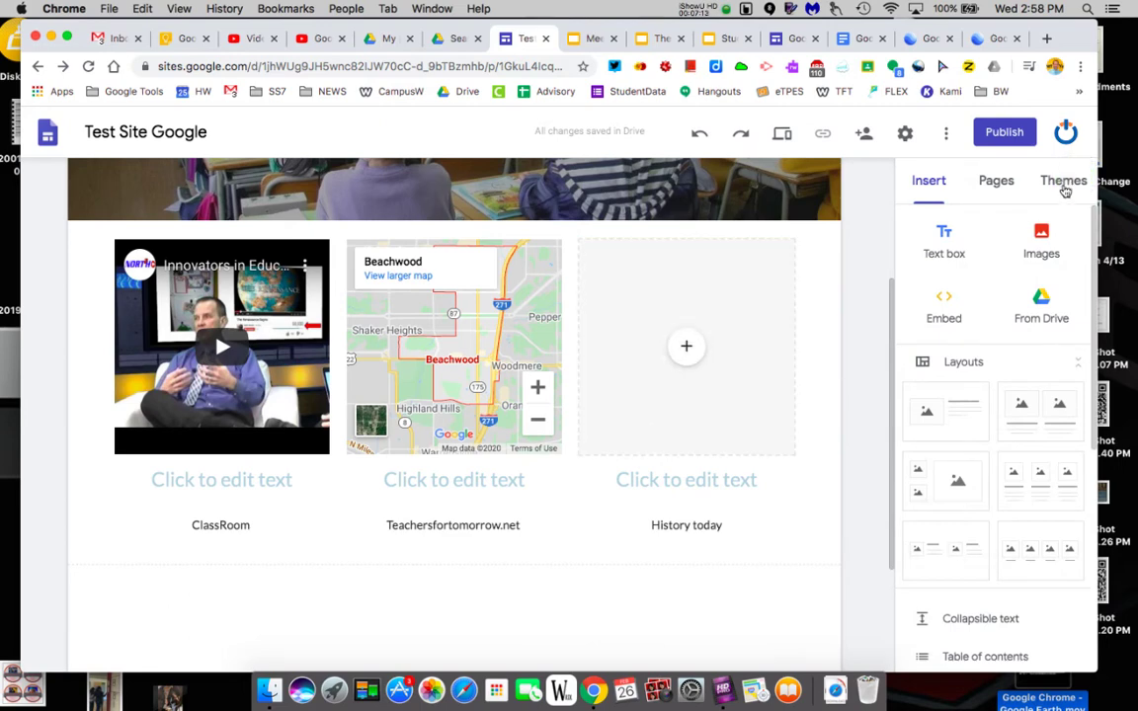
Try the Diplomat theme on the site and switch it to the Impression theme.
left_click(1063, 181)
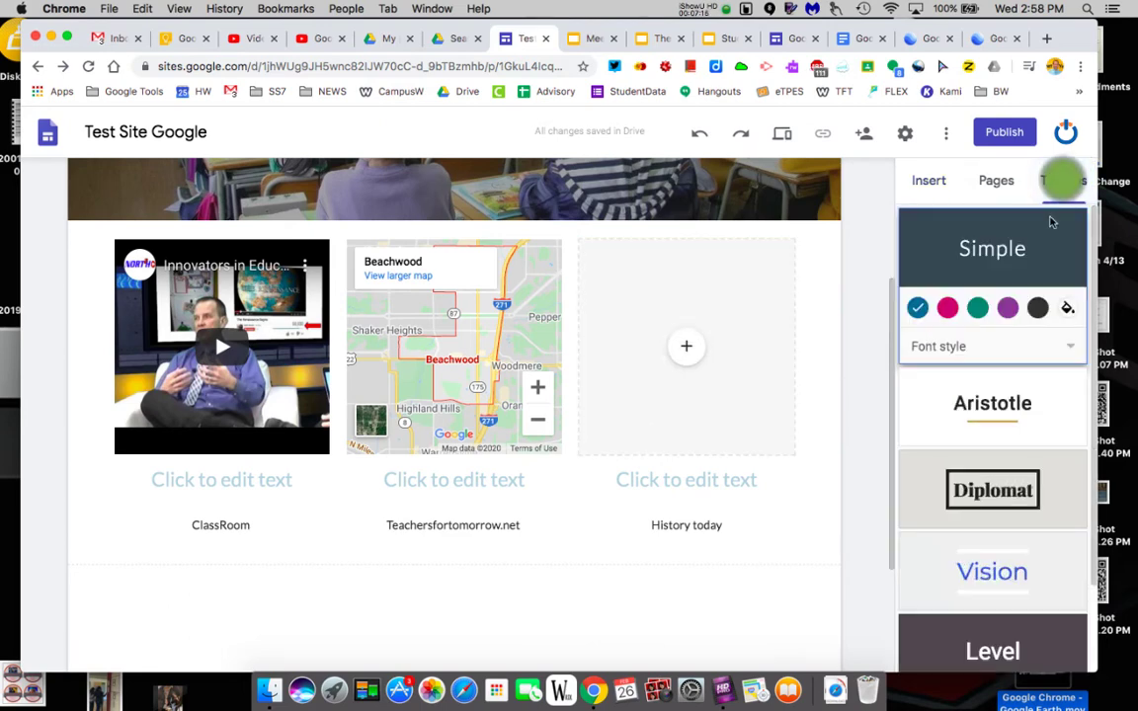
left_click(992, 491)
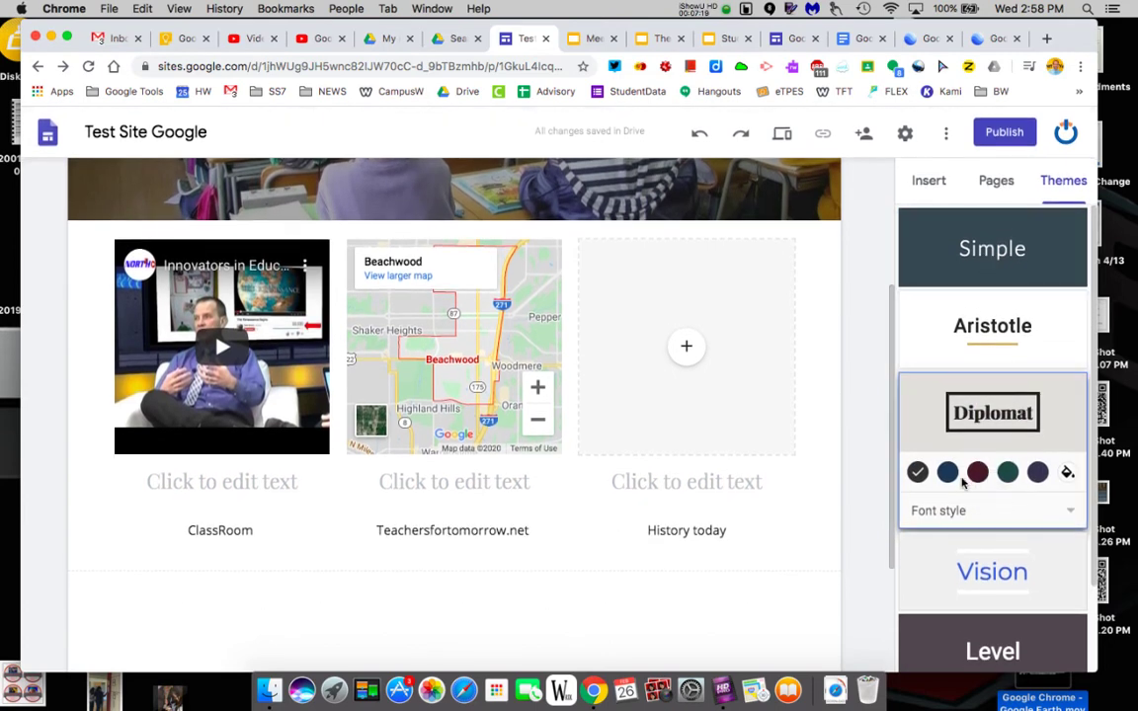
scroll(962, 482, "down", 2)
left_click(978, 627)
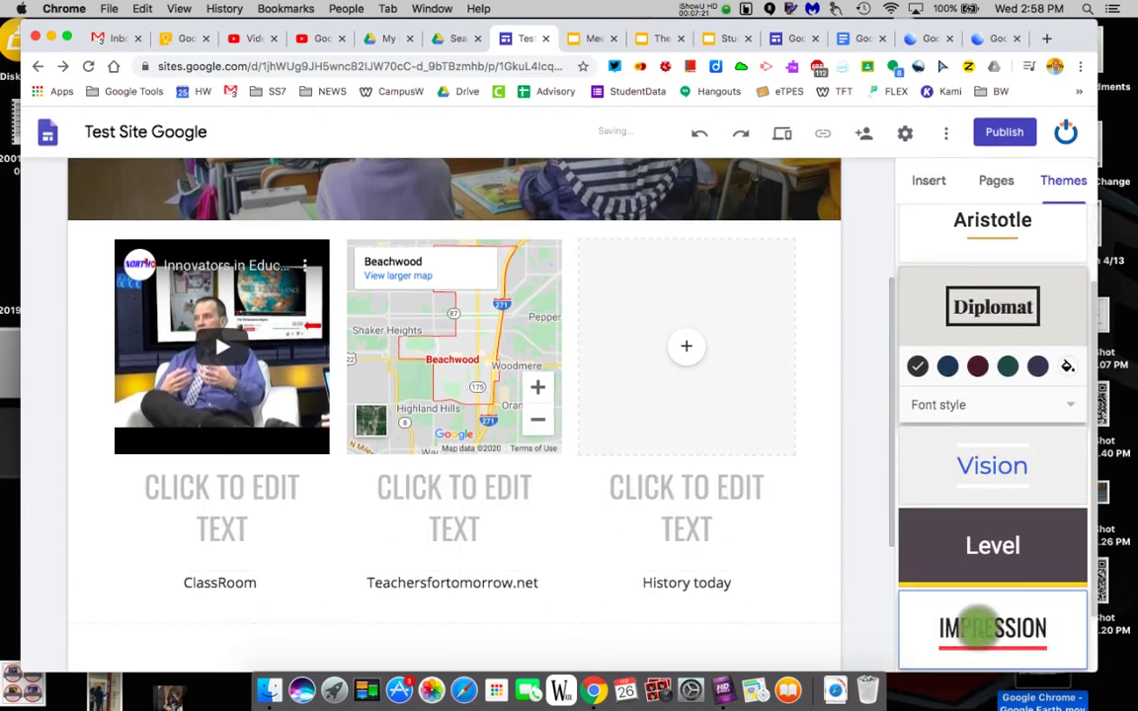
scroll(588, 333, "up", 5)
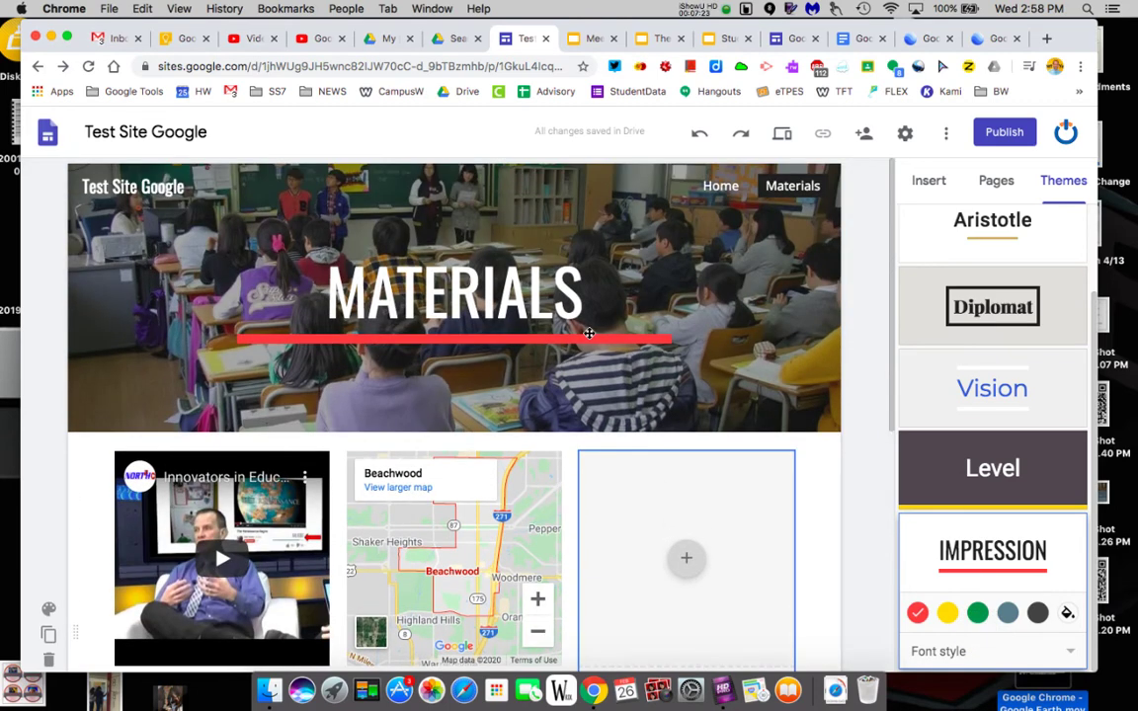
Add a new page named "Forms" to the site.
left_click(992, 180)
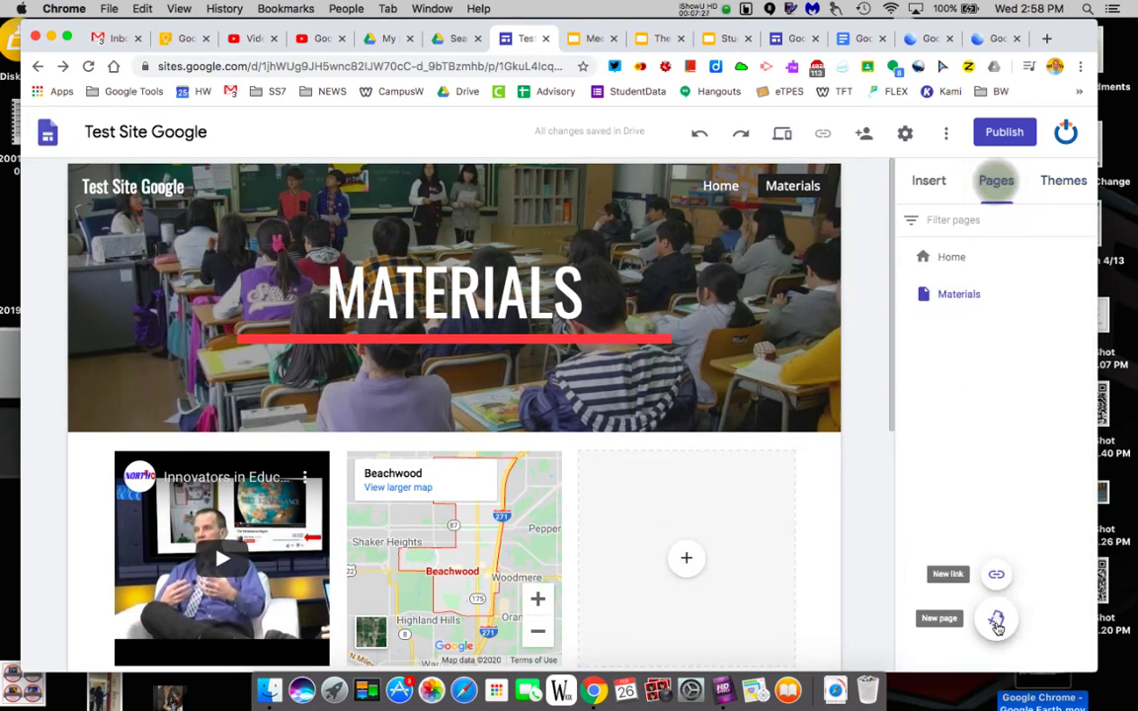
left_click(995, 620)
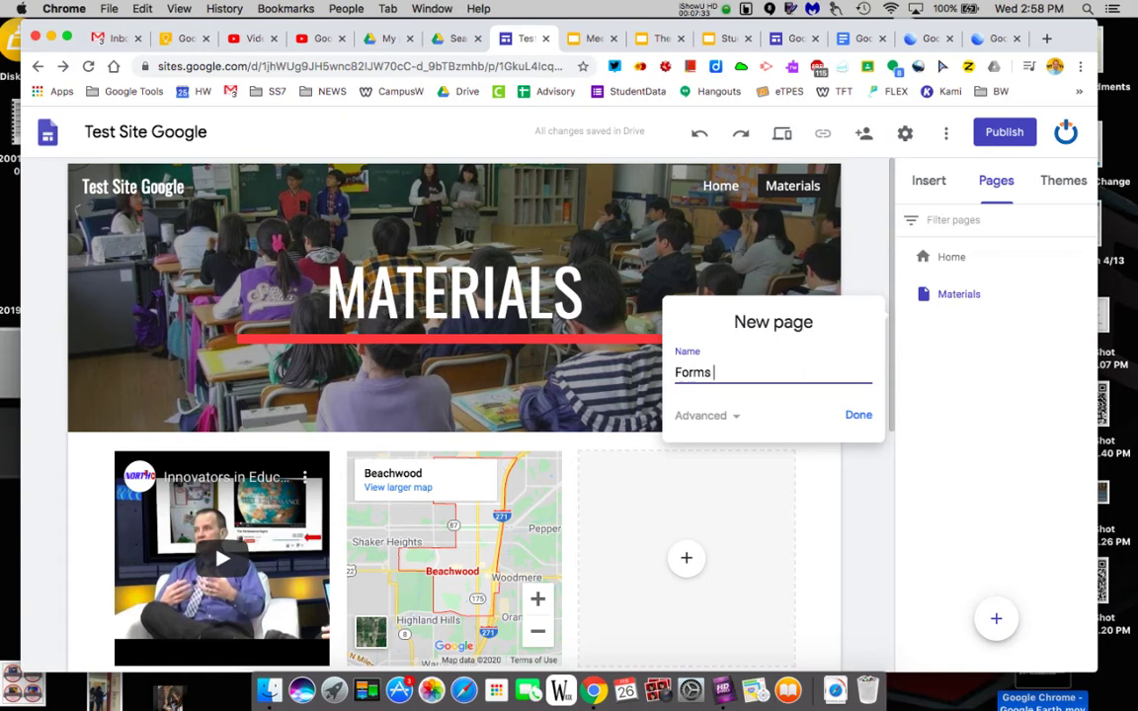
left_click(853, 427)
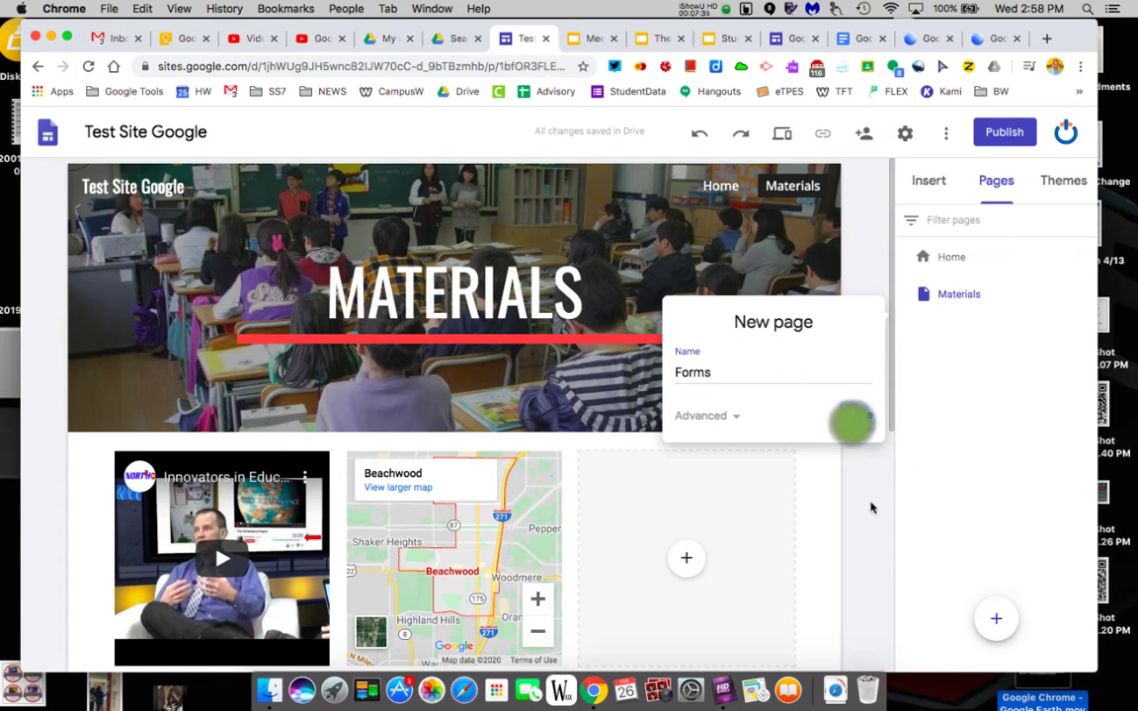
left_click(123, 473)
Insert a text box reading "Quiz one" on the Forms page below the header.
left_click(928, 181)
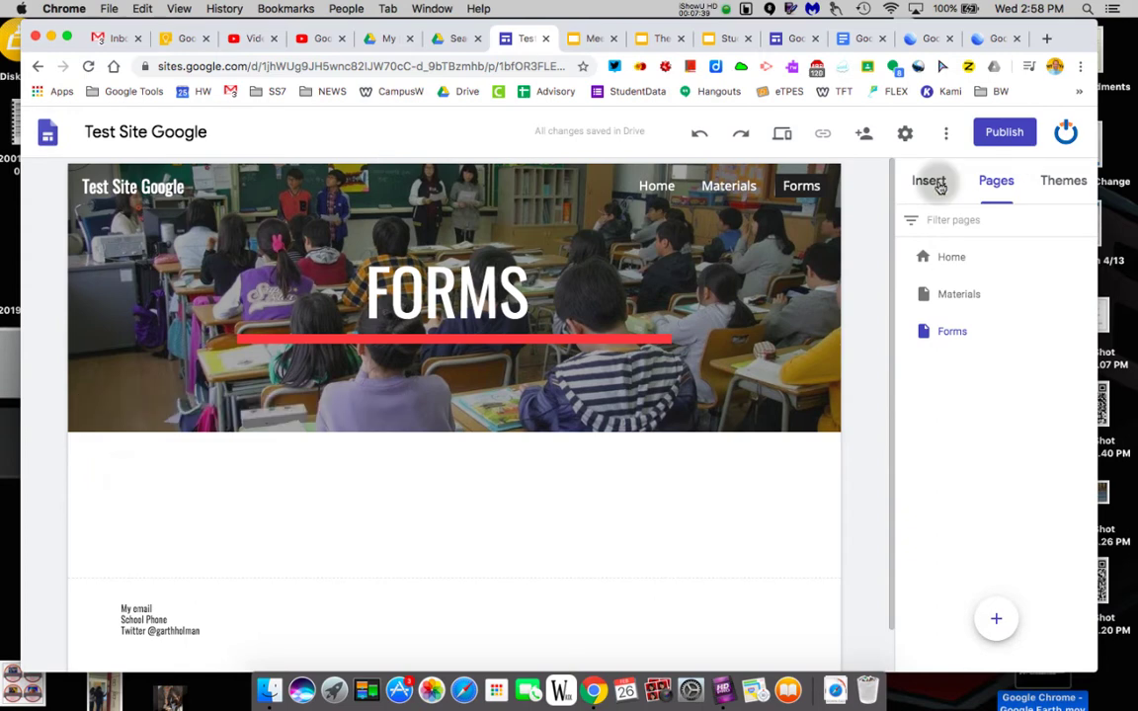
left_click(944, 242)
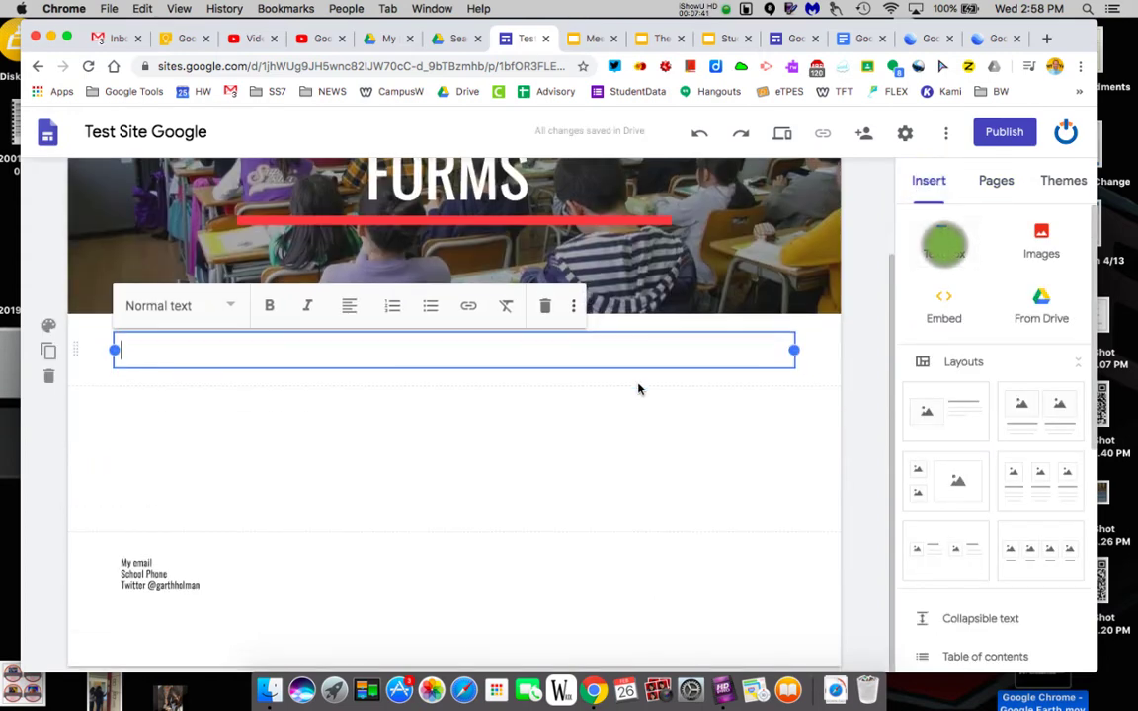
type("Quiz one")
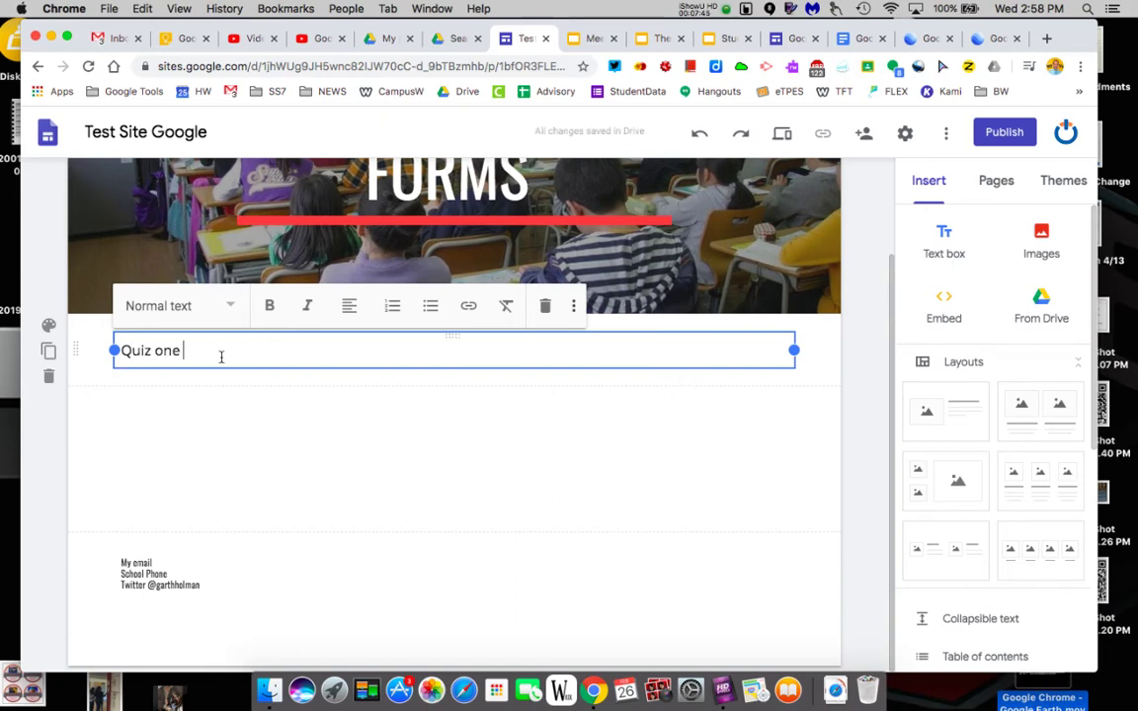
left_click(222, 357)
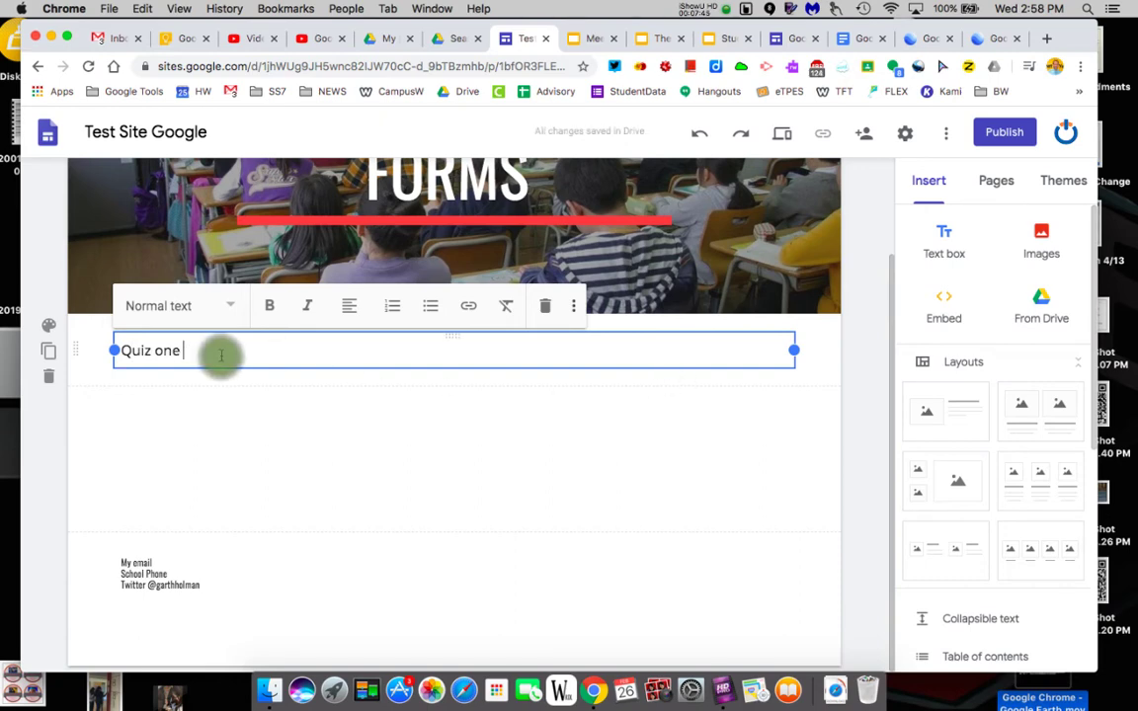
triple_click(189, 354)
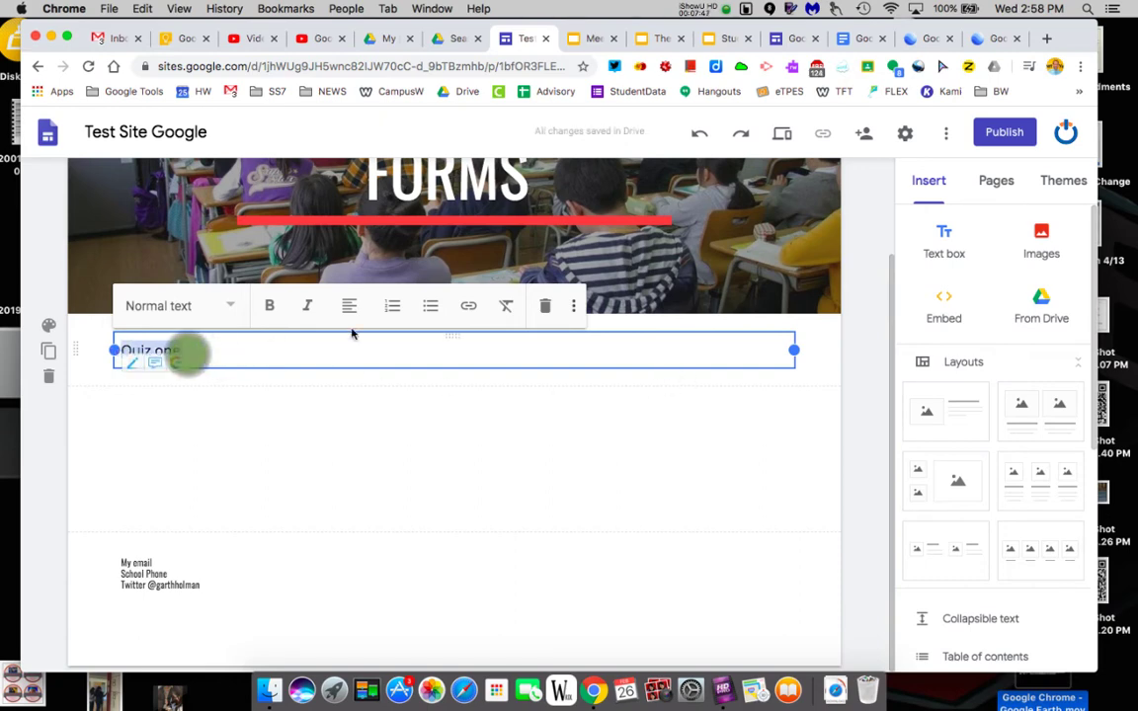
Open the web embed dialog on the Forms page, and switch to Google Drive to search for "form".
left_click(946, 306)
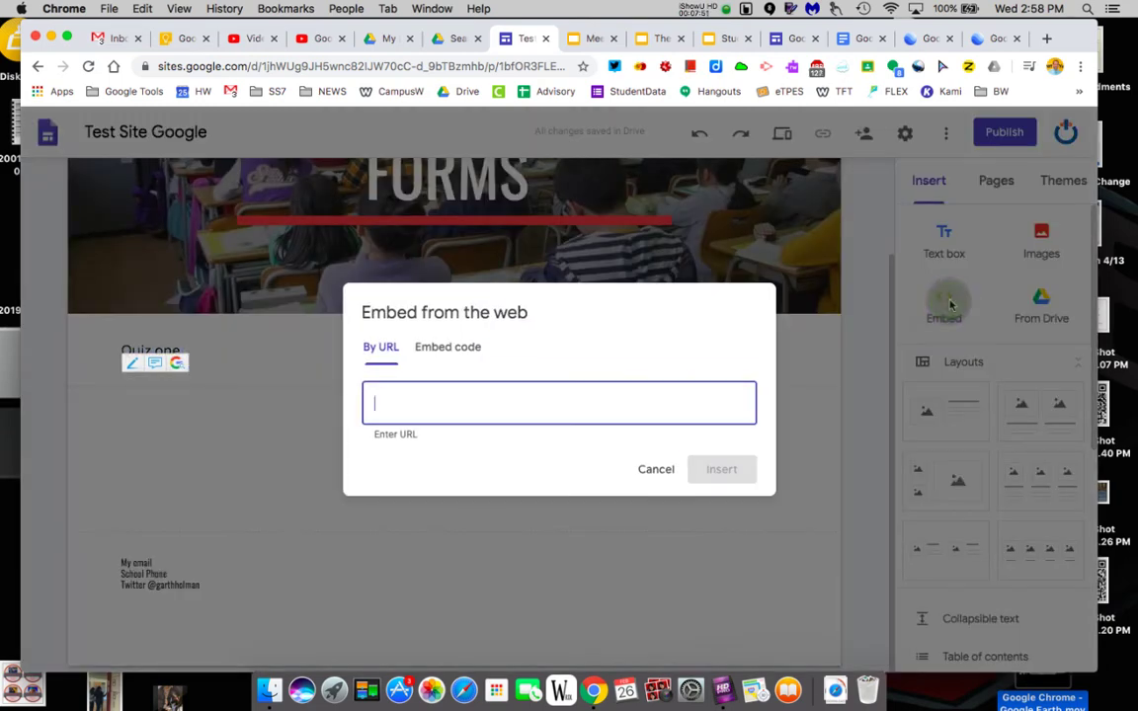
left_click(438, 40)
scroll(392, 503, "down", 10)
scroll(392, 502, "down", 7)
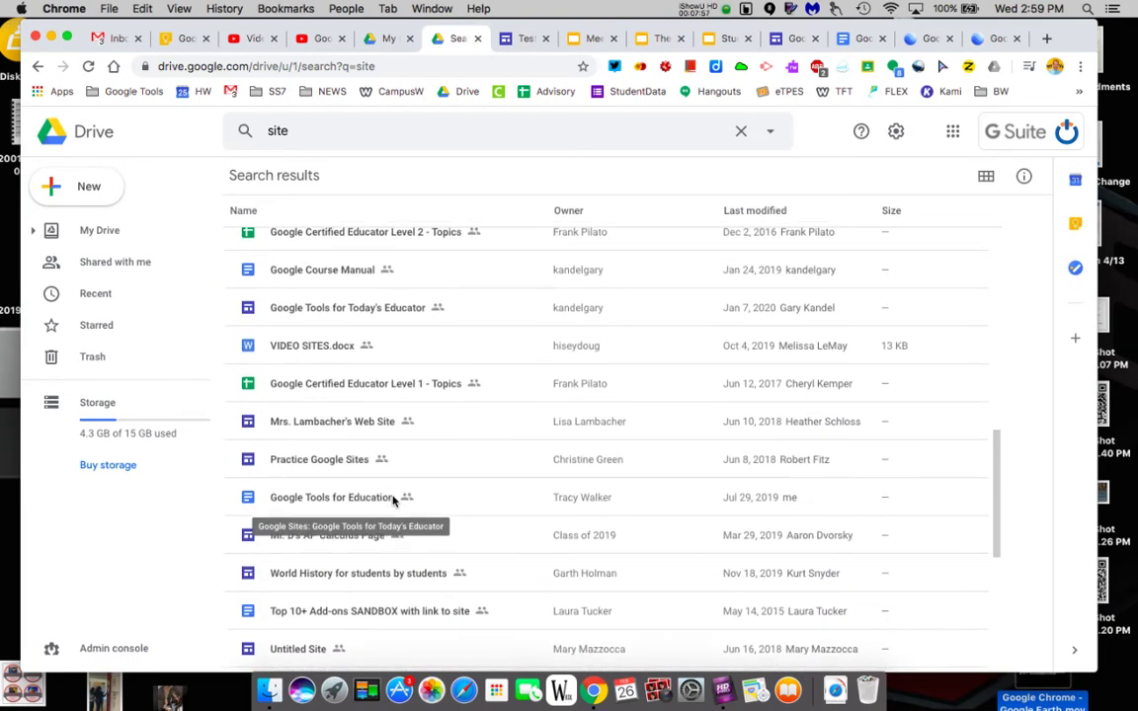
scroll(392, 503, "down", 4)
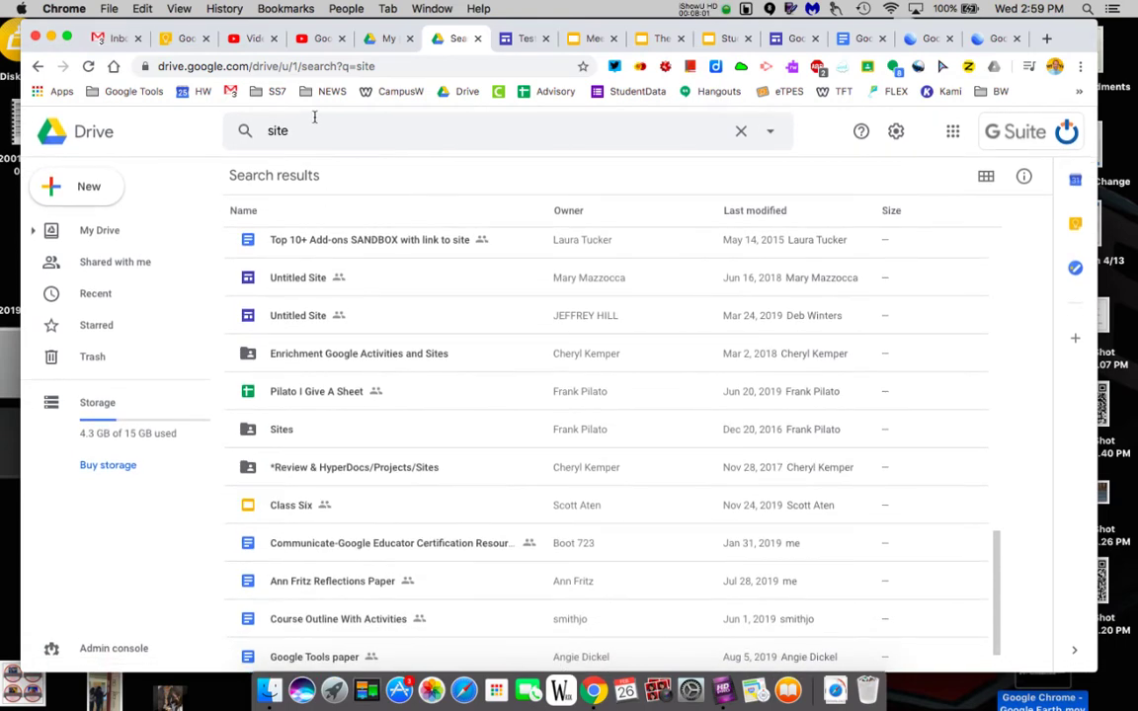
left_click(308, 130)
type("form")
key("Return")
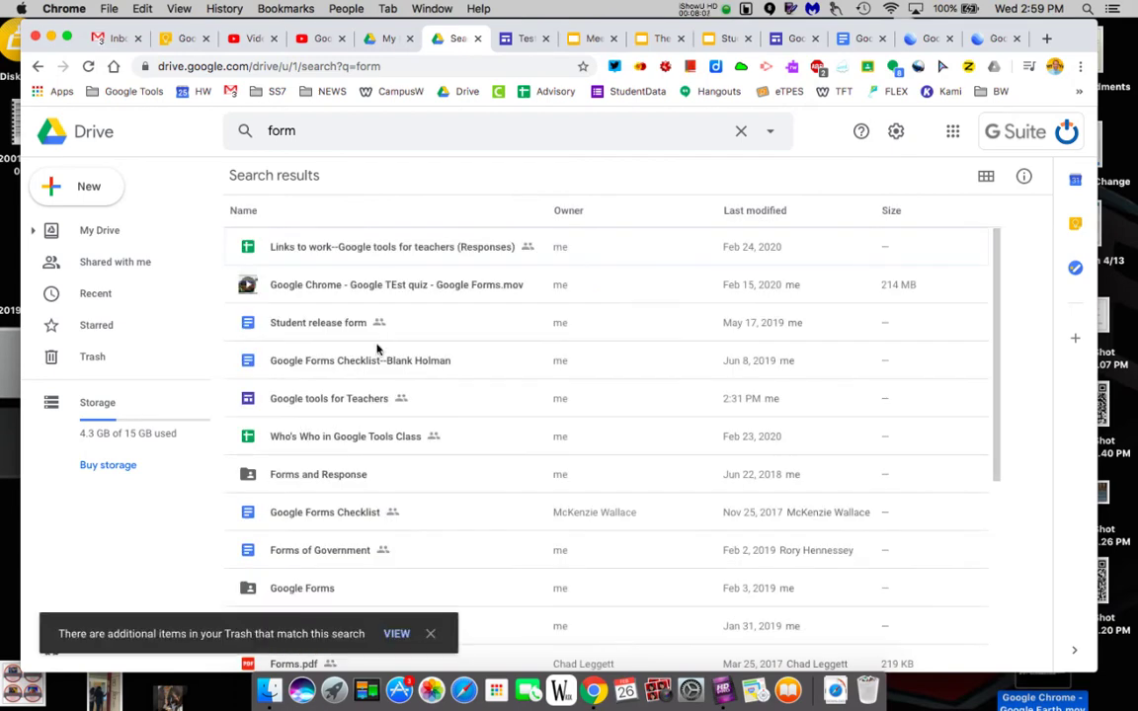
scroll(363, 434, "down", 3)
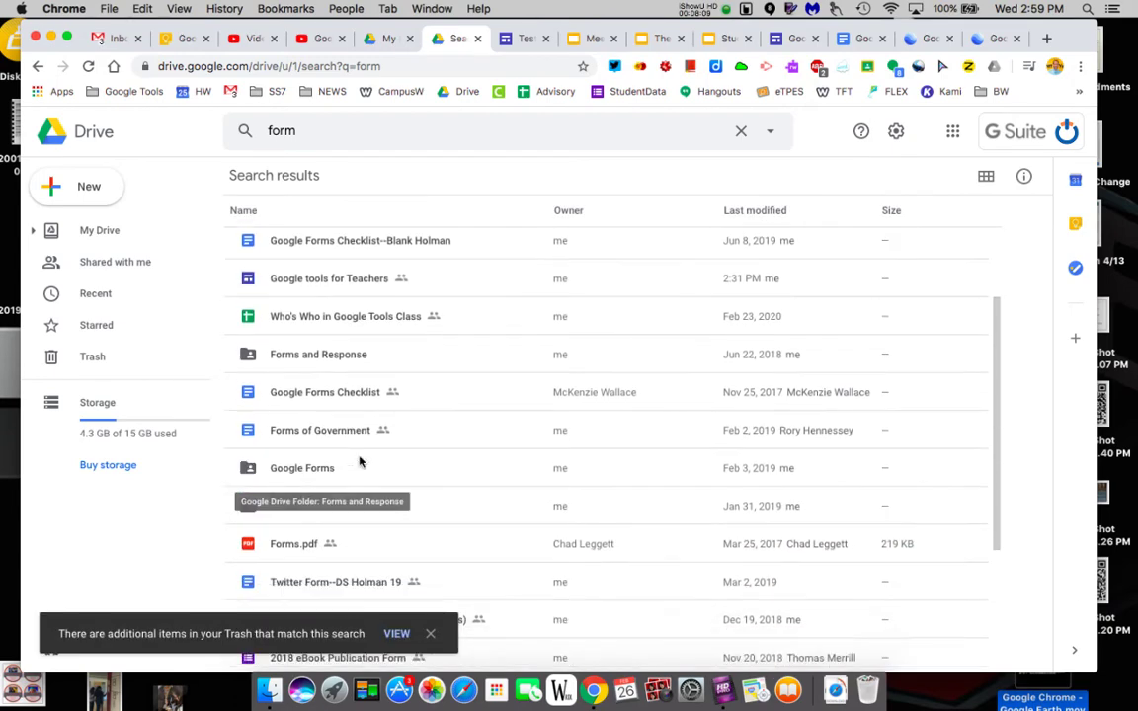
scroll(364, 434, "up", 3)
Restrict the Drive search for "form" to files of type Forms.
left_click(770, 131)
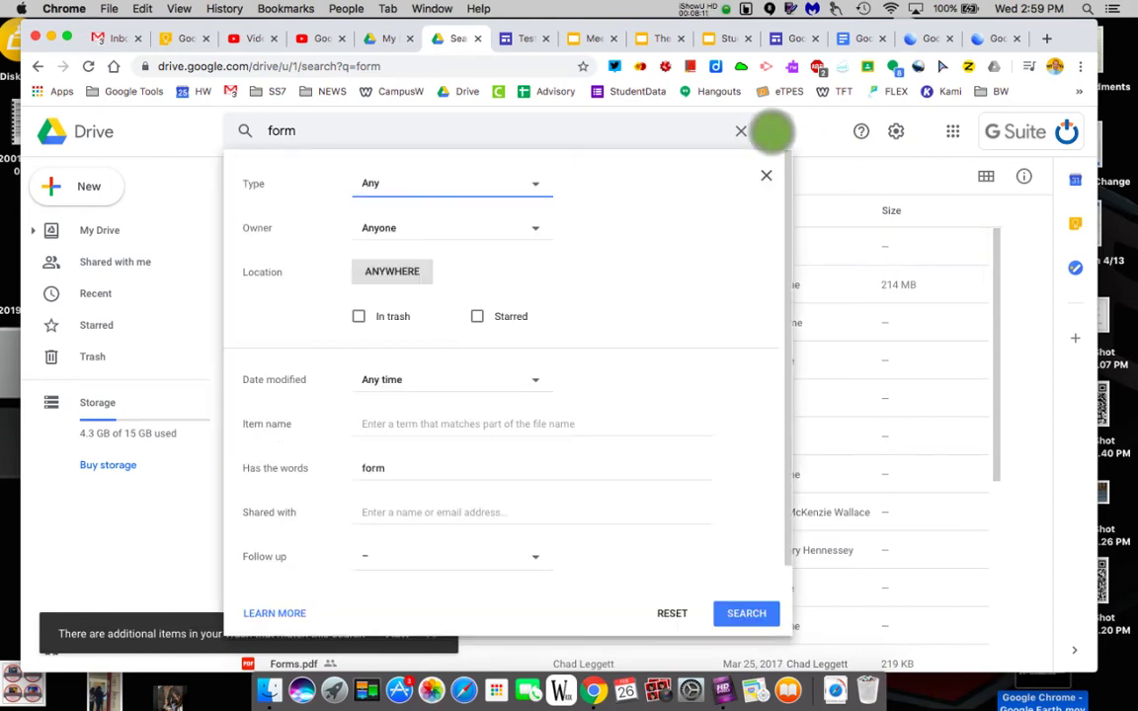
left_click(437, 188)
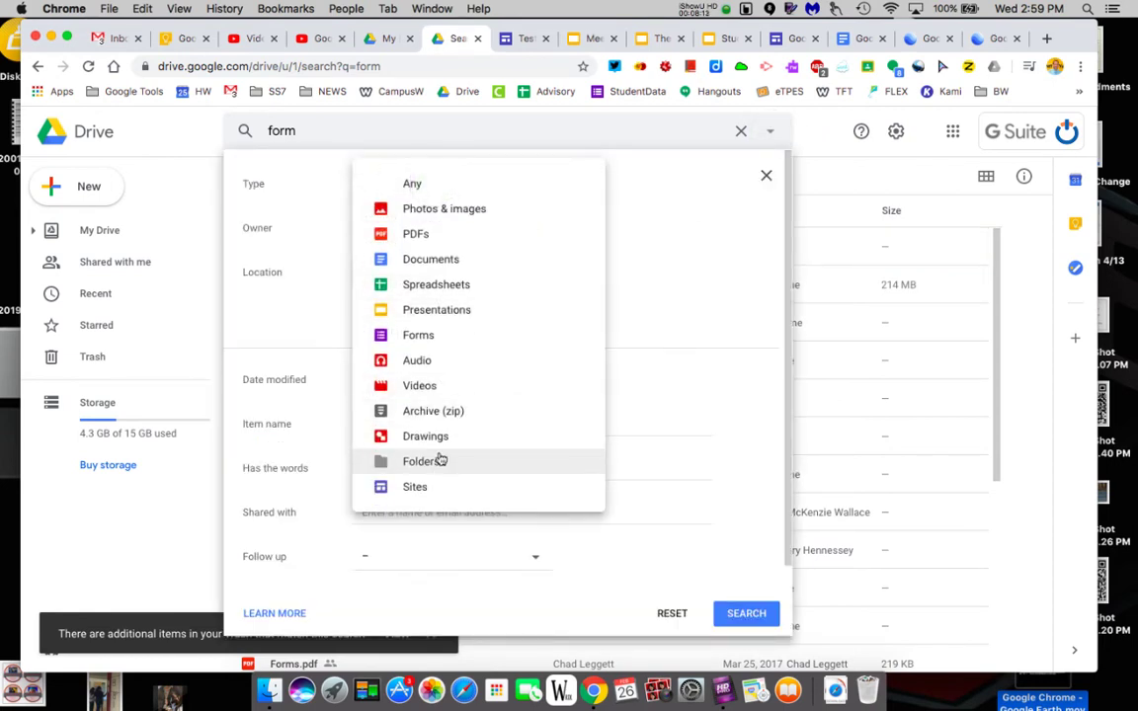
left_click(432, 335)
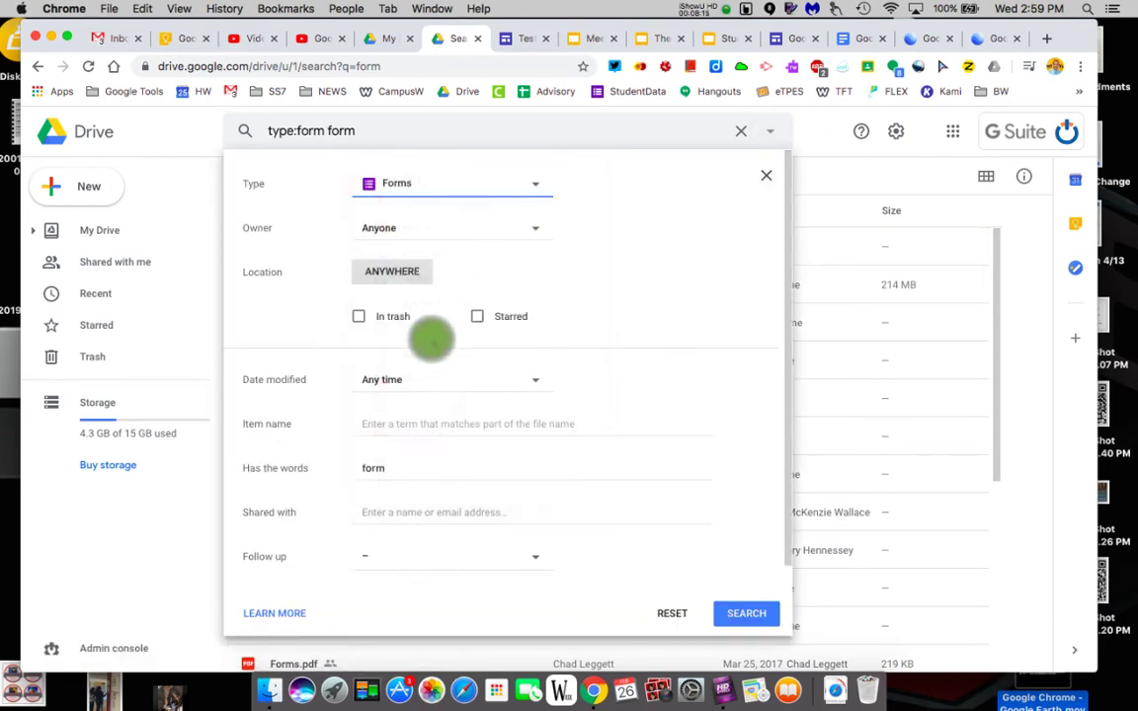
left_click(755, 611)
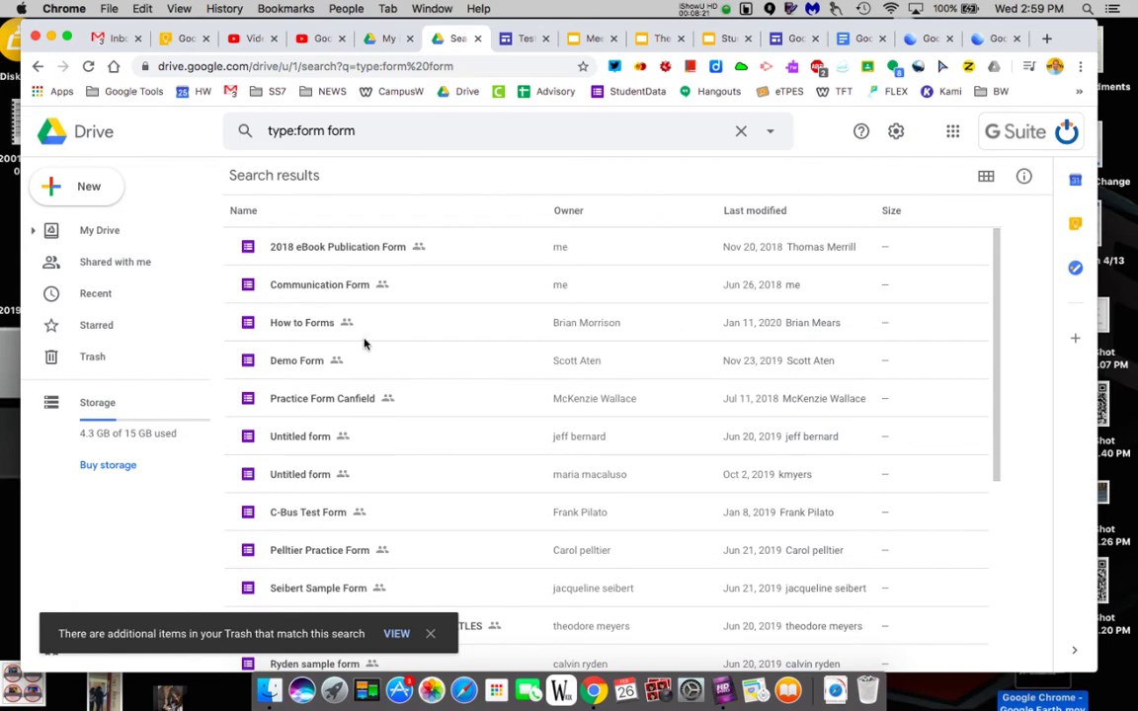
Open "Practice Form Canfield" from the search results and copy its web address.
left_click(312, 363)
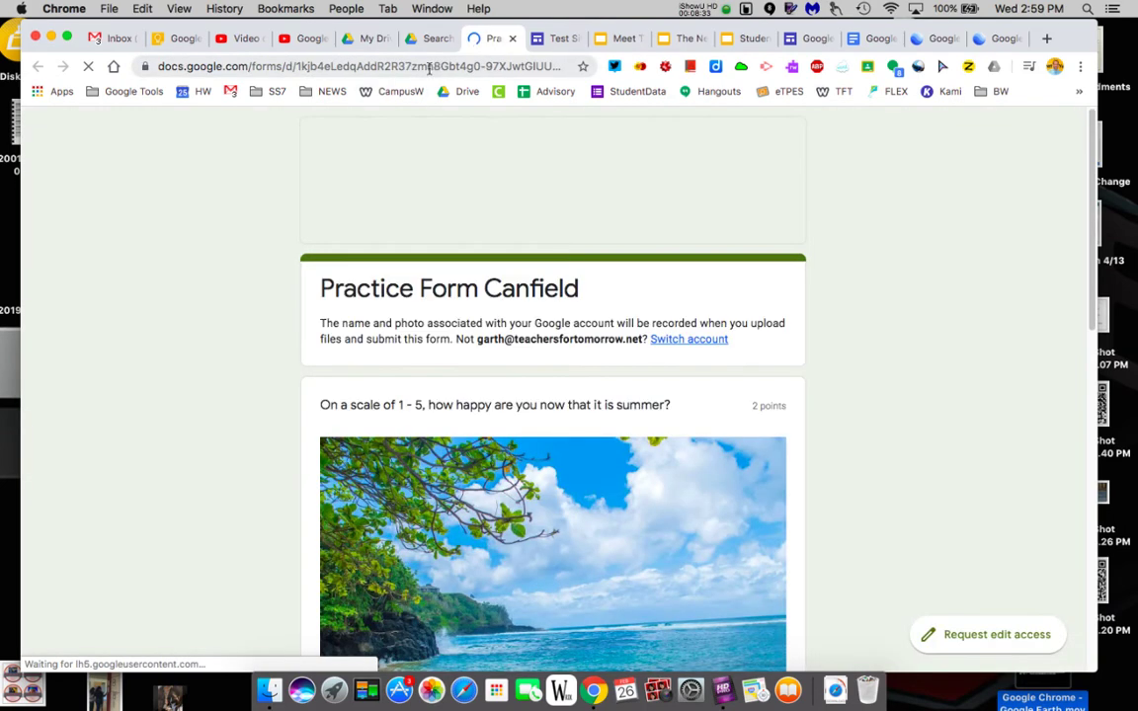
left_click(429, 66)
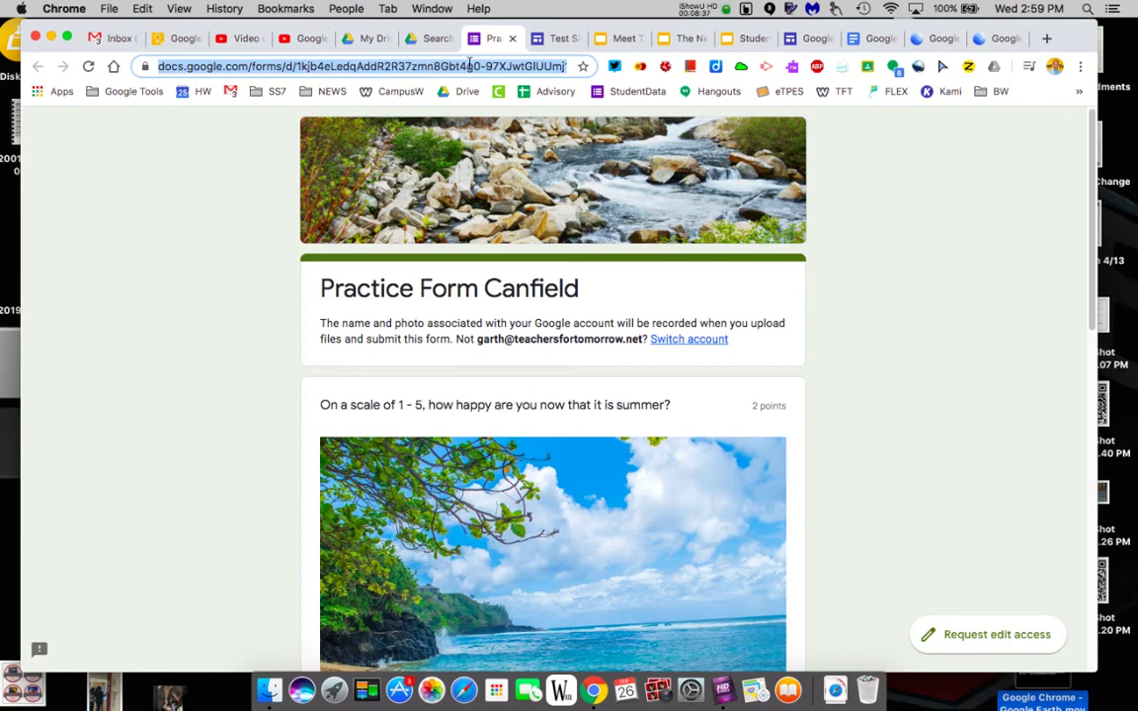
left_click(430, 39)
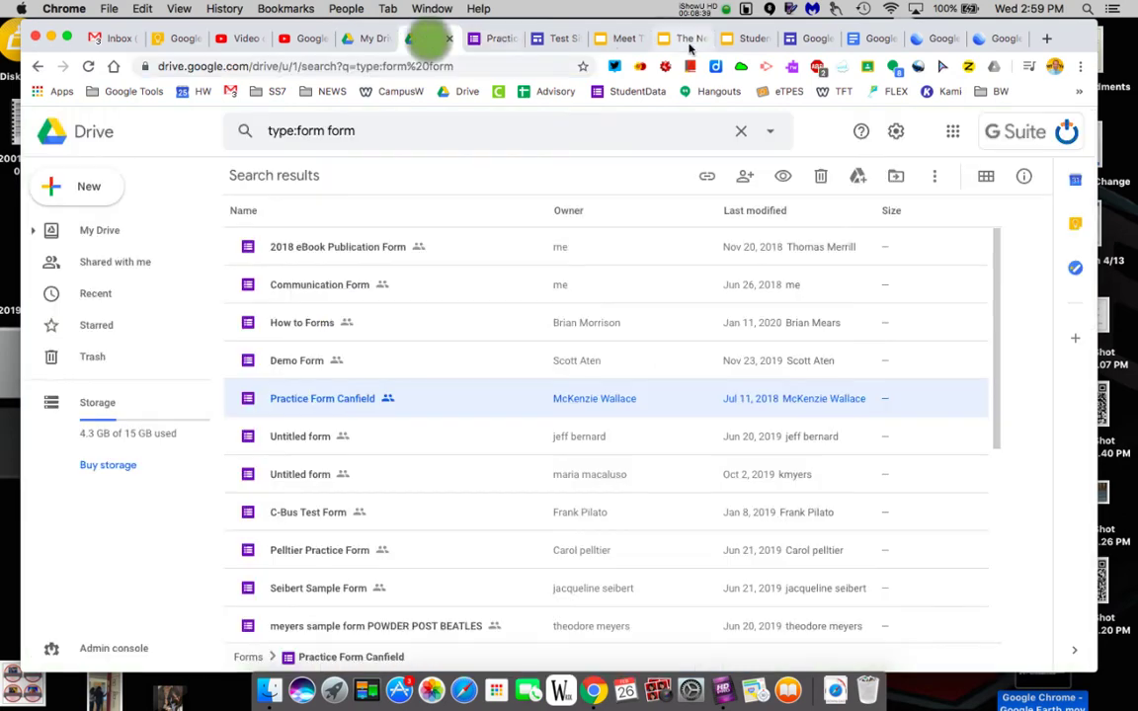
Return to the Google Sites editor and embed the copied form address on the Forms page below the "Quiz one" text.
left_click(553, 37)
key("super+v")
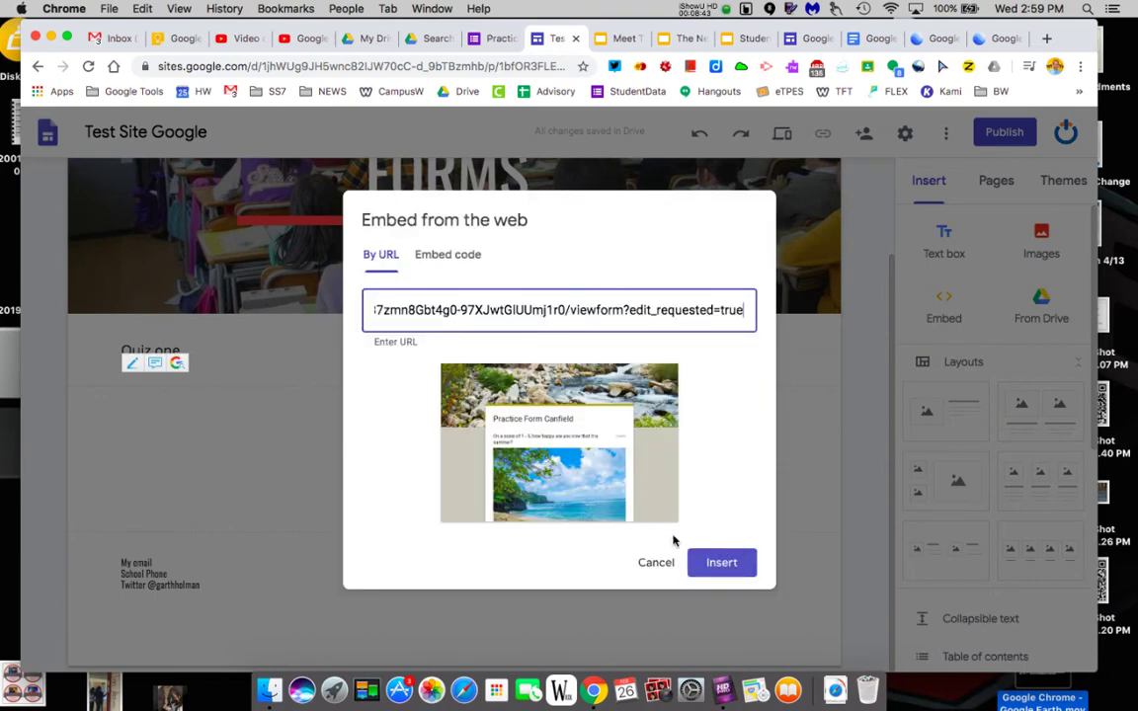
left_click(726, 563)
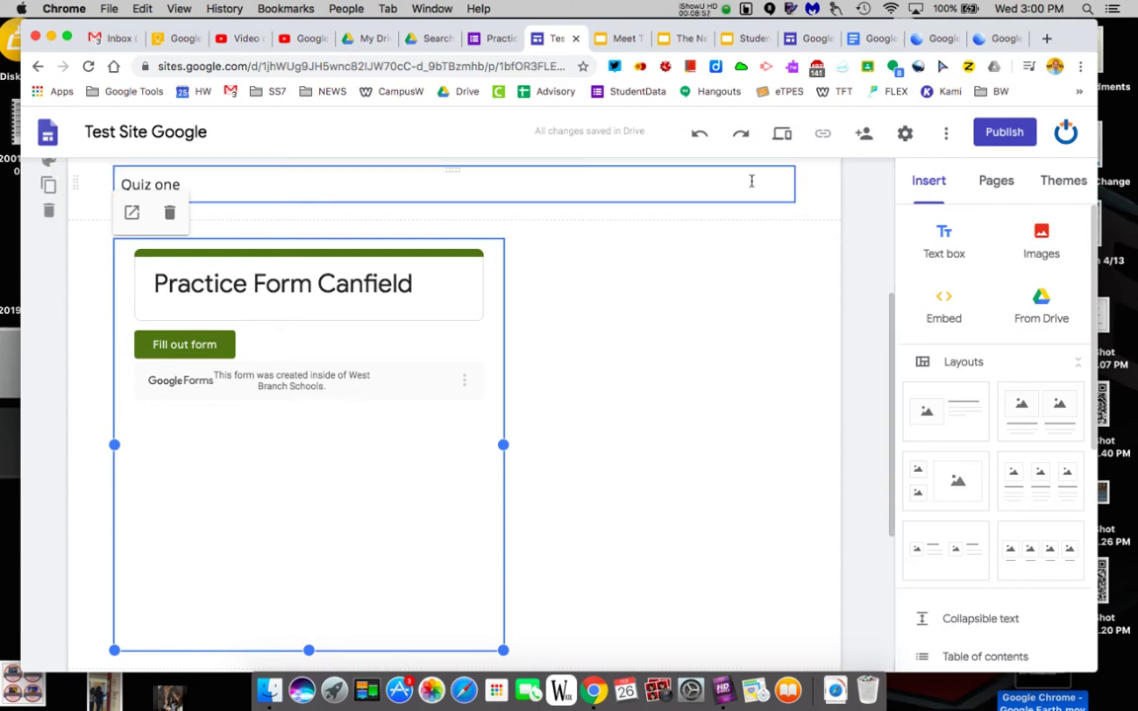
scroll(669, 457, "up", 3)
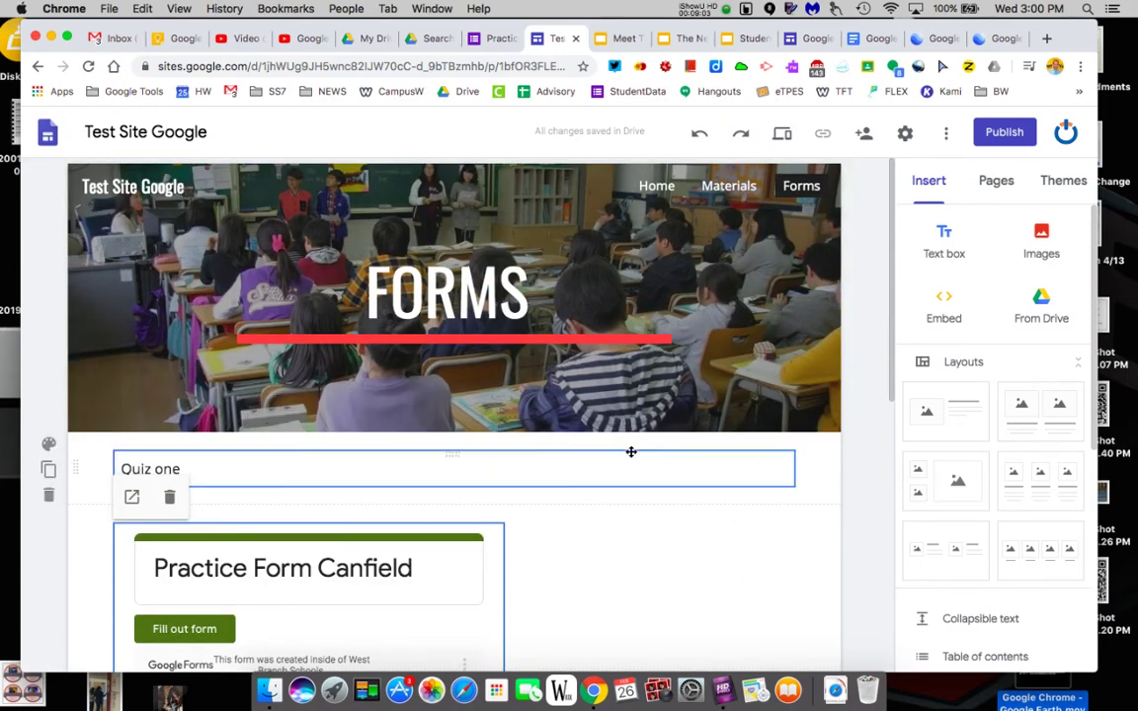
Switch to the Google tools for Teachers site and look through its Home page from header to footer as an example.
left_click(812, 38)
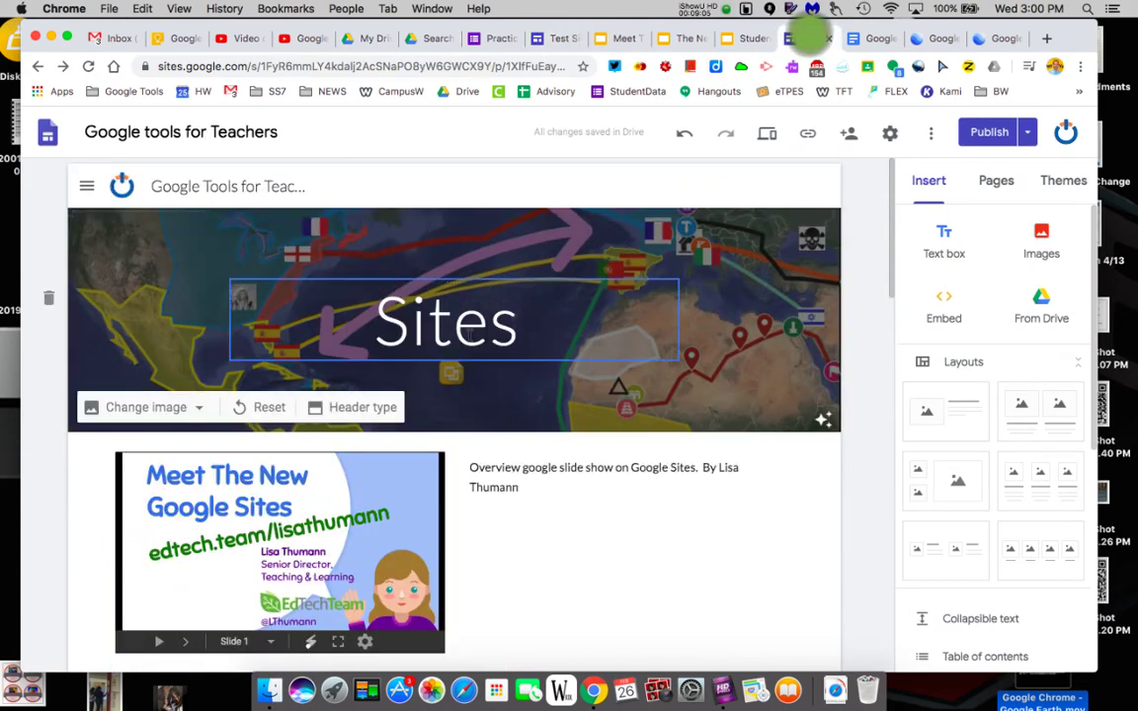
left_click(995, 181)
left_click_drag(973, 399, 972, 403)
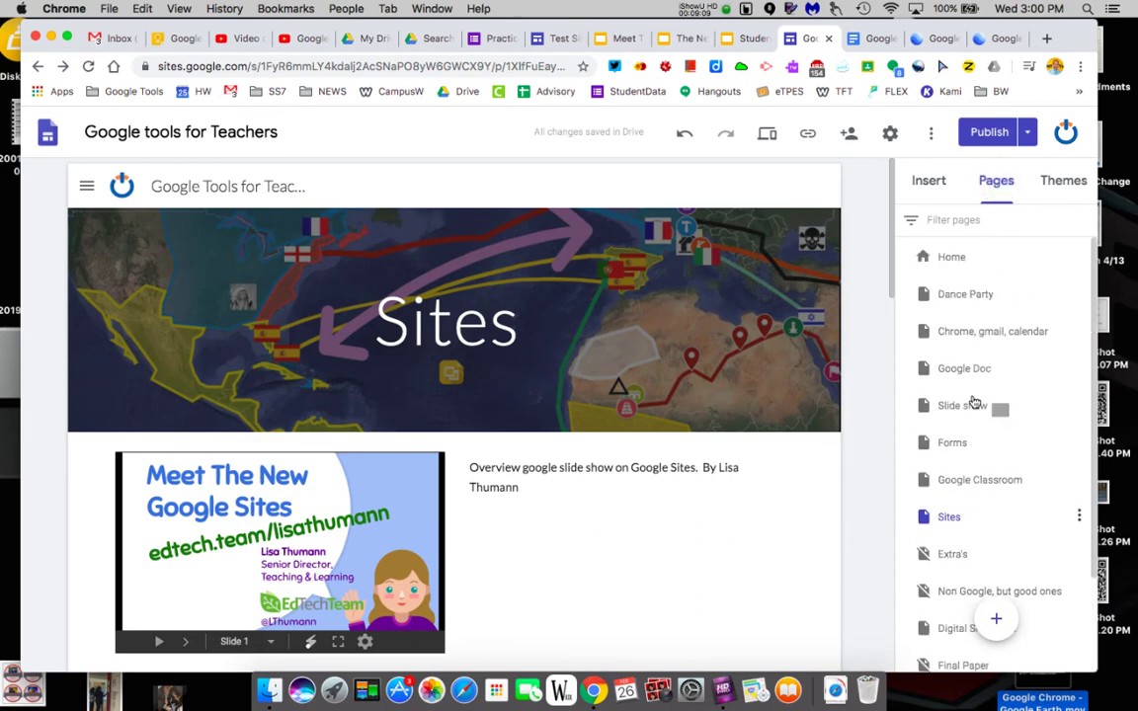
left_click(948, 258)
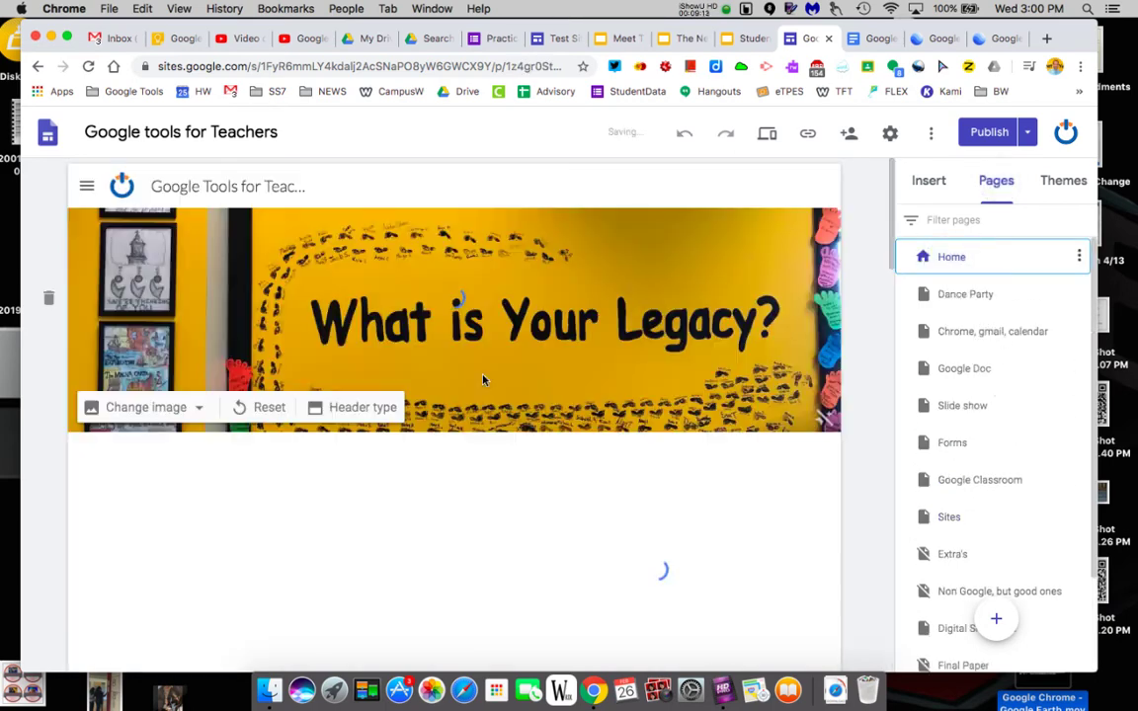
scroll(483, 375, "down", 10)
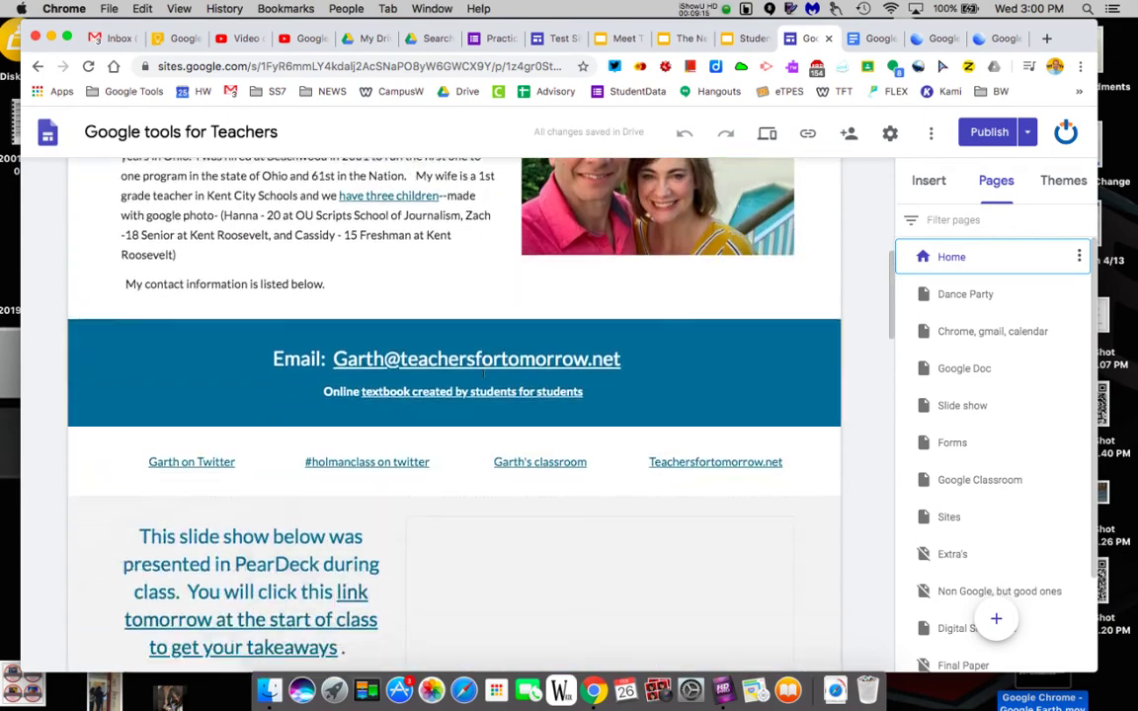
scroll(483, 374, "down", 15)
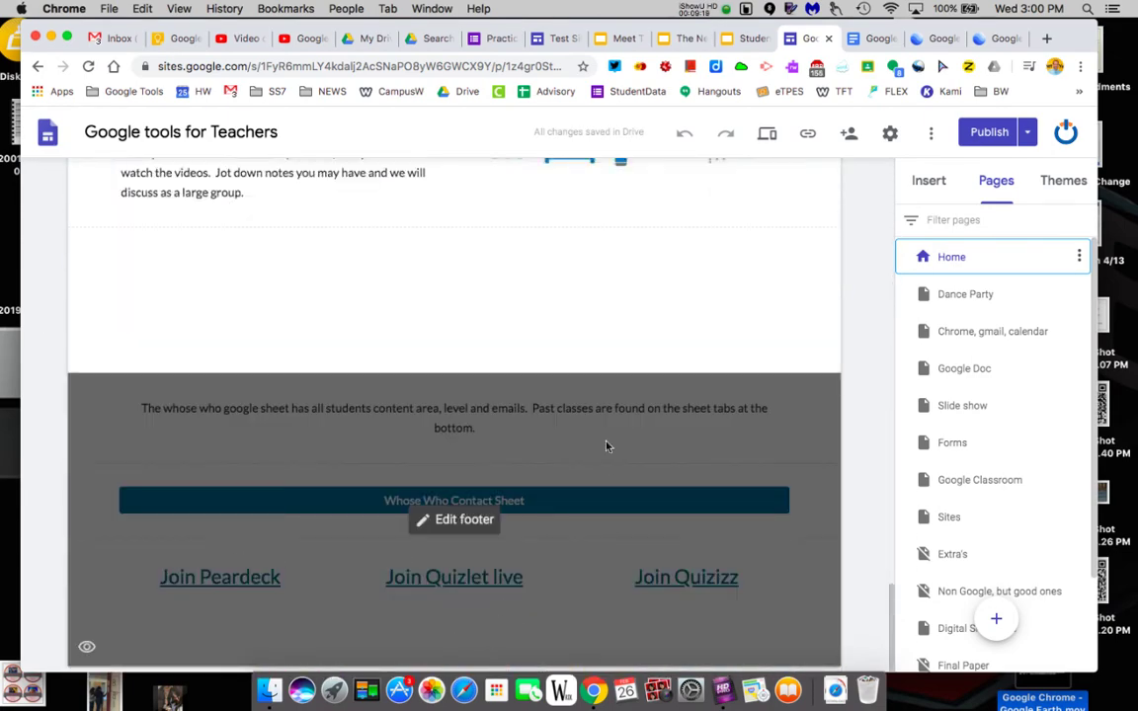
scroll(646, 477, "up", 8)
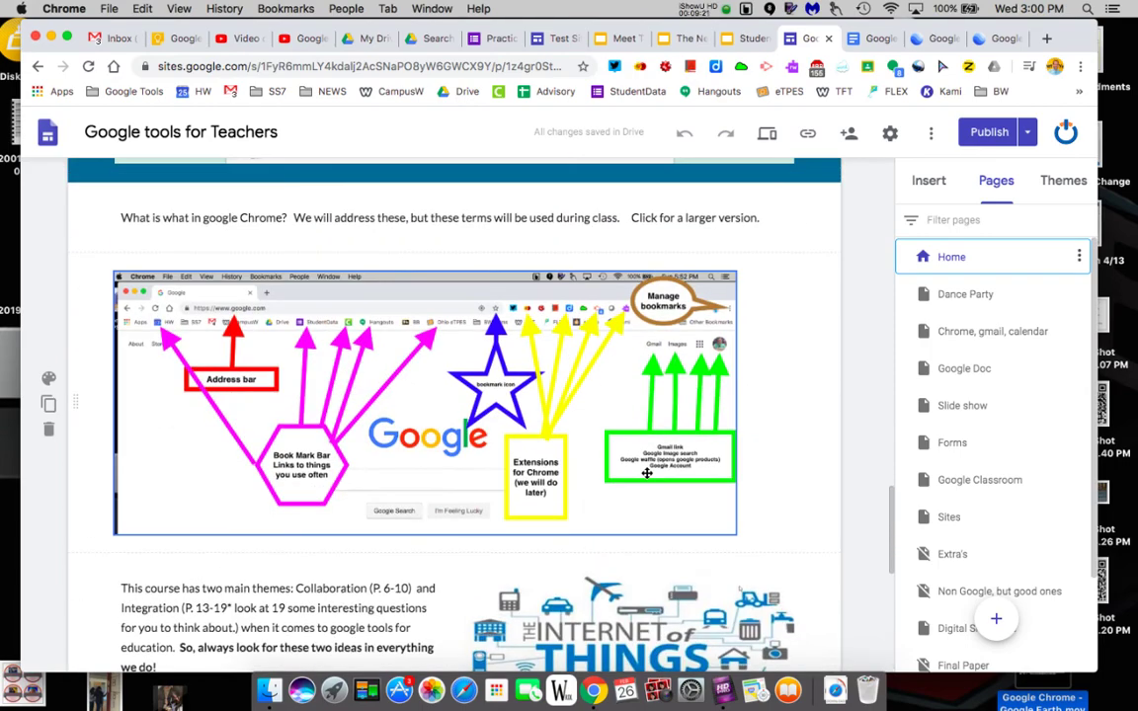
scroll(646, 473, "up", 5)
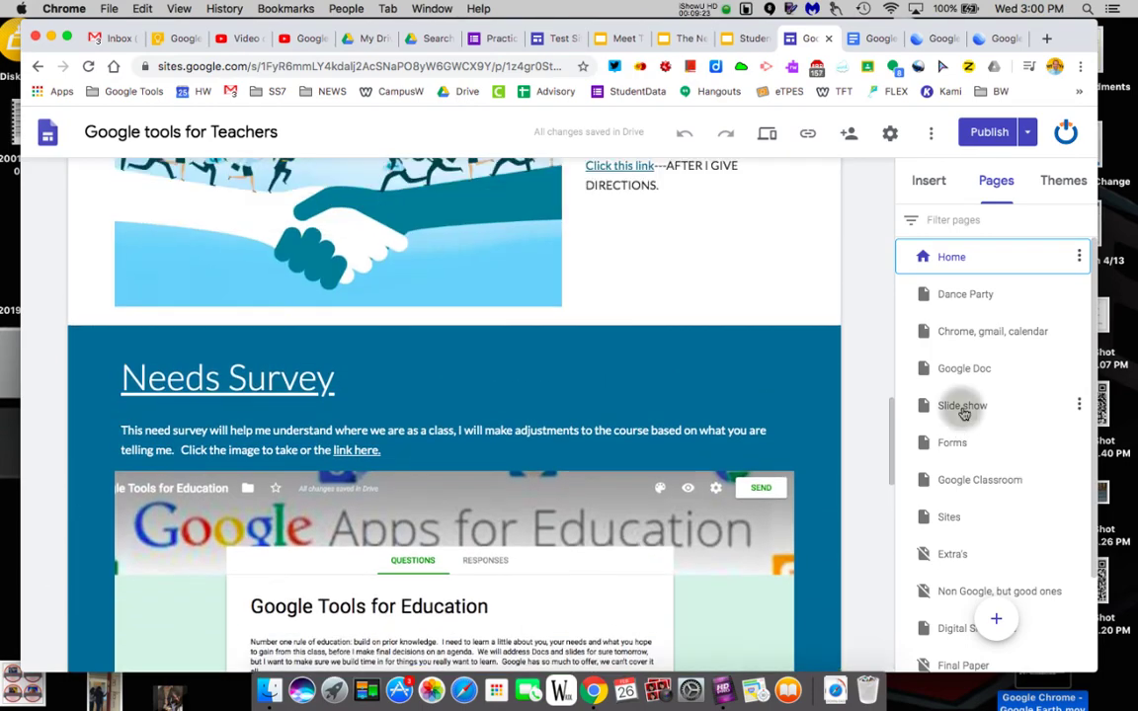
Look through the example site's Slide show page, including the Google slides and Going deeper sections.
left_click(960, 405)
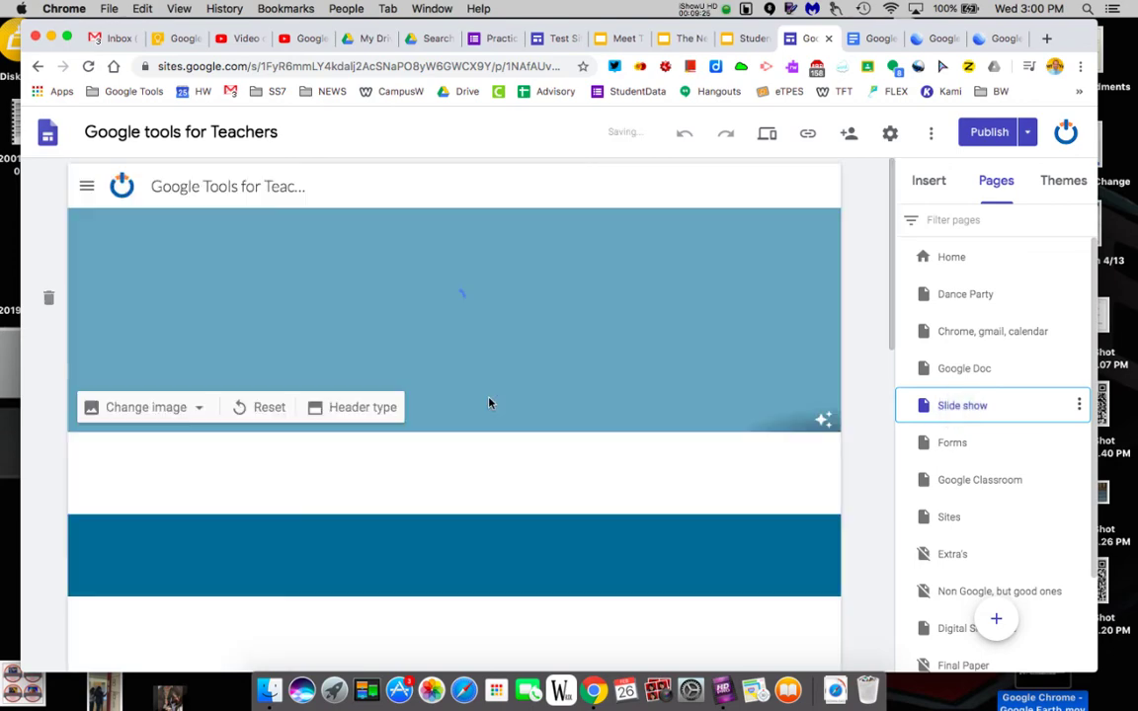
scroll(488, 402, "down", 5)
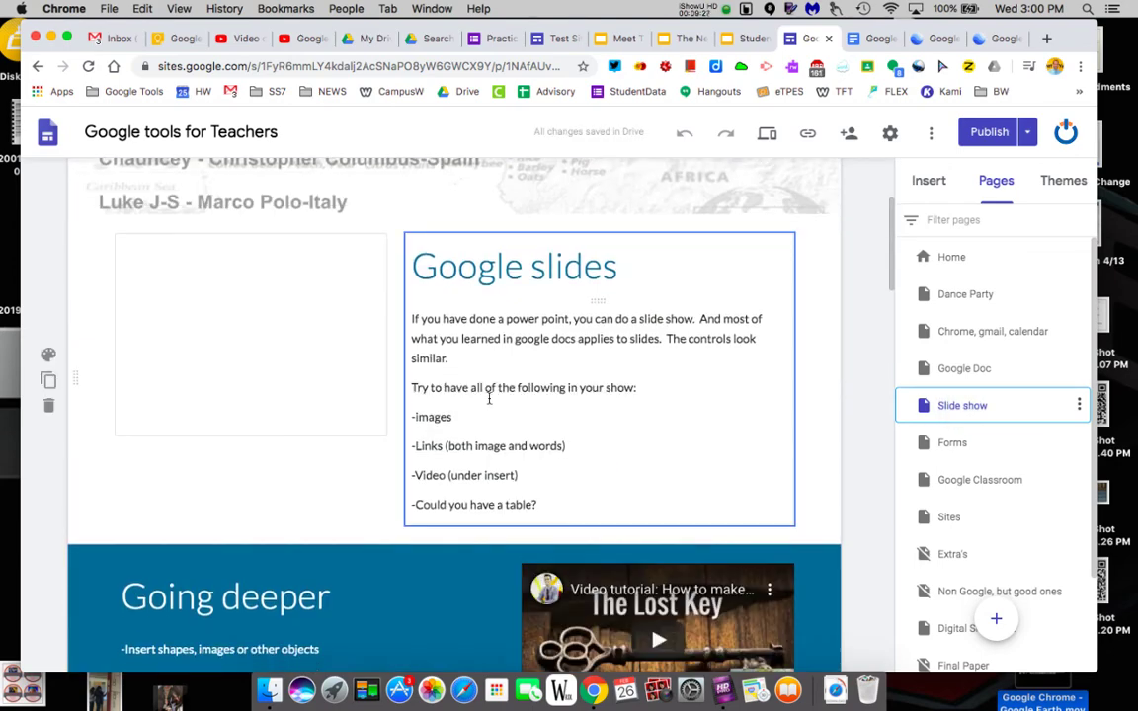
scroll(488, 399, "down", 4)
scroll(488, 398, "down", 2)
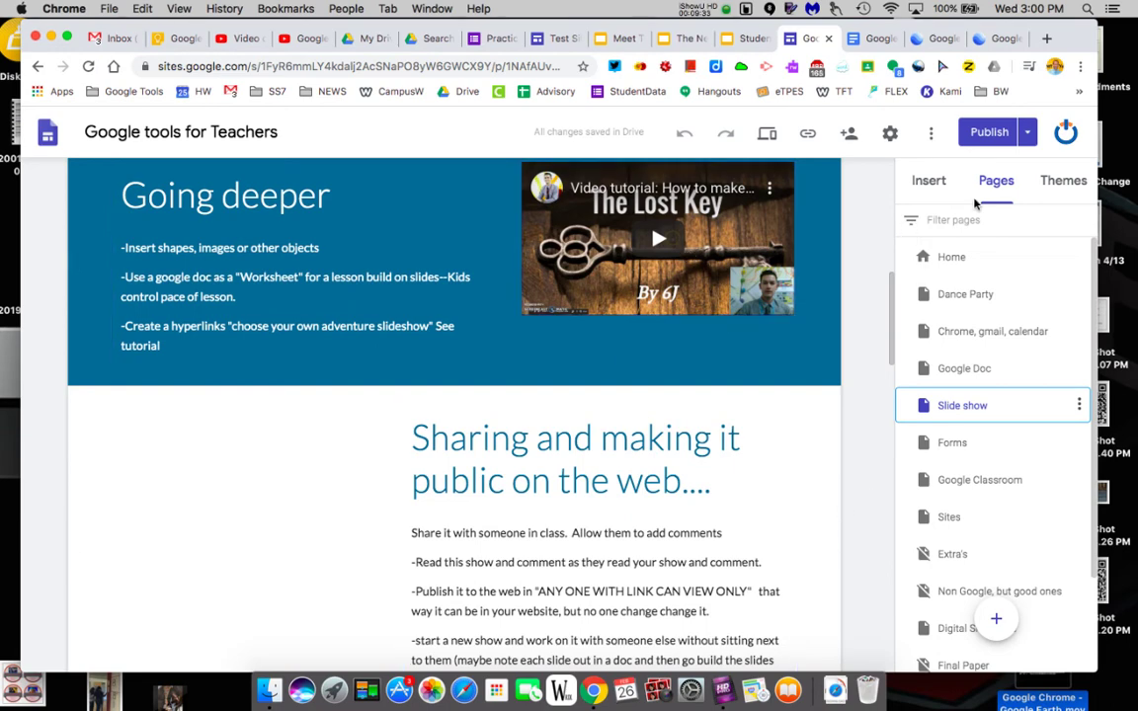
Return to the Test Site Google editor, undo the form embed on the Forms page and redo it.
left_click(550, 40)
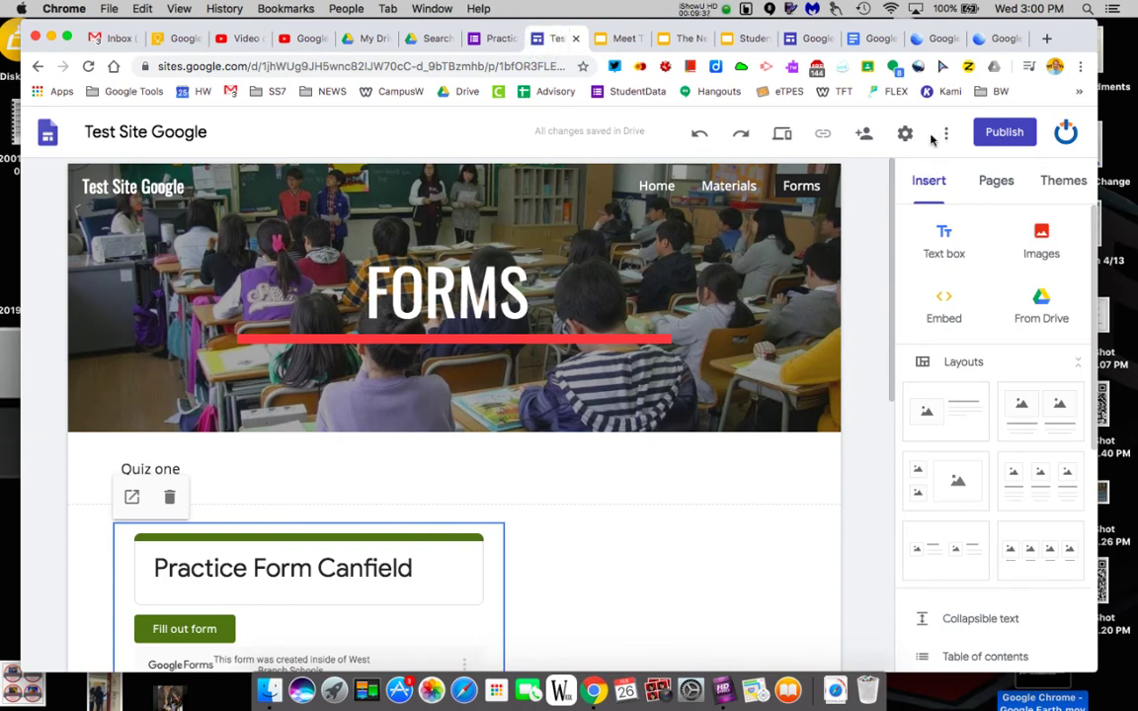
left_click(697, 136)
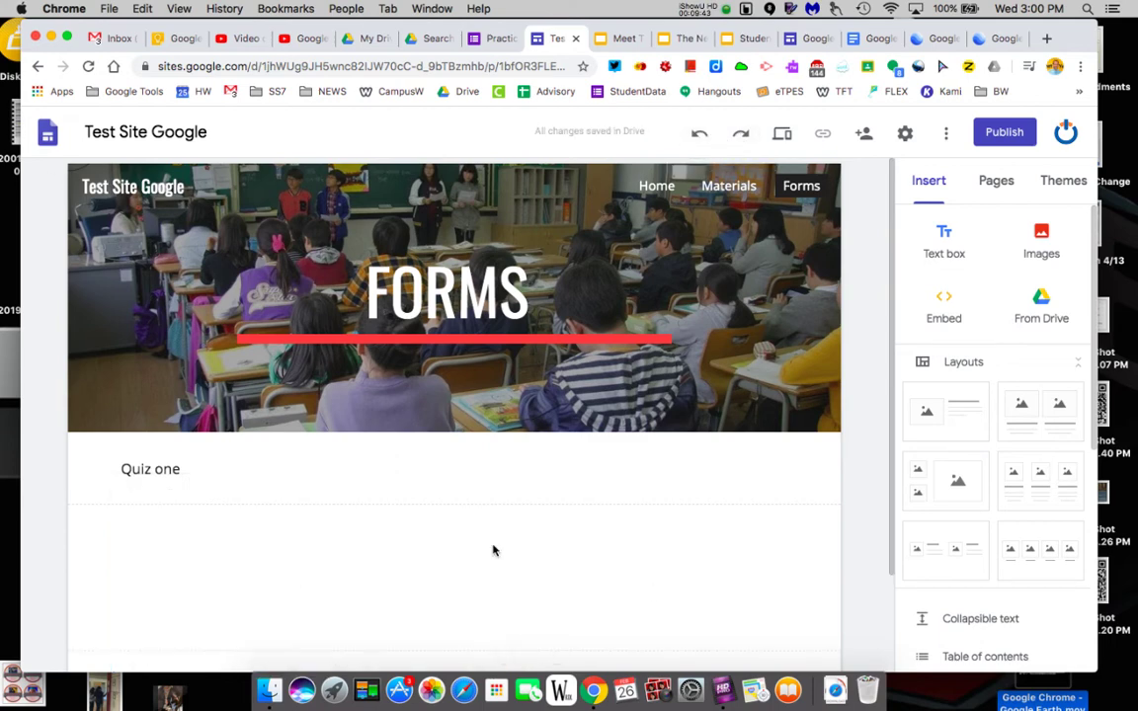
left_click(742, 133)
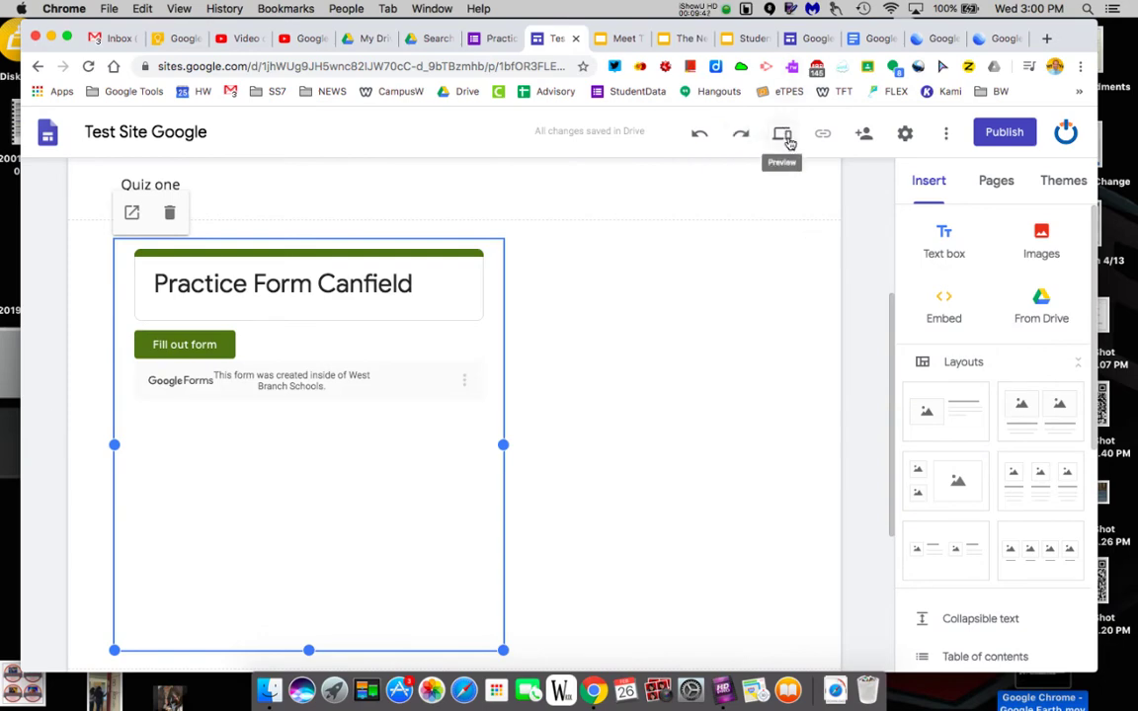
Preview the Forms page in phone, tablet and large-screen layouts, and return to editing.
left_click(783, 136)
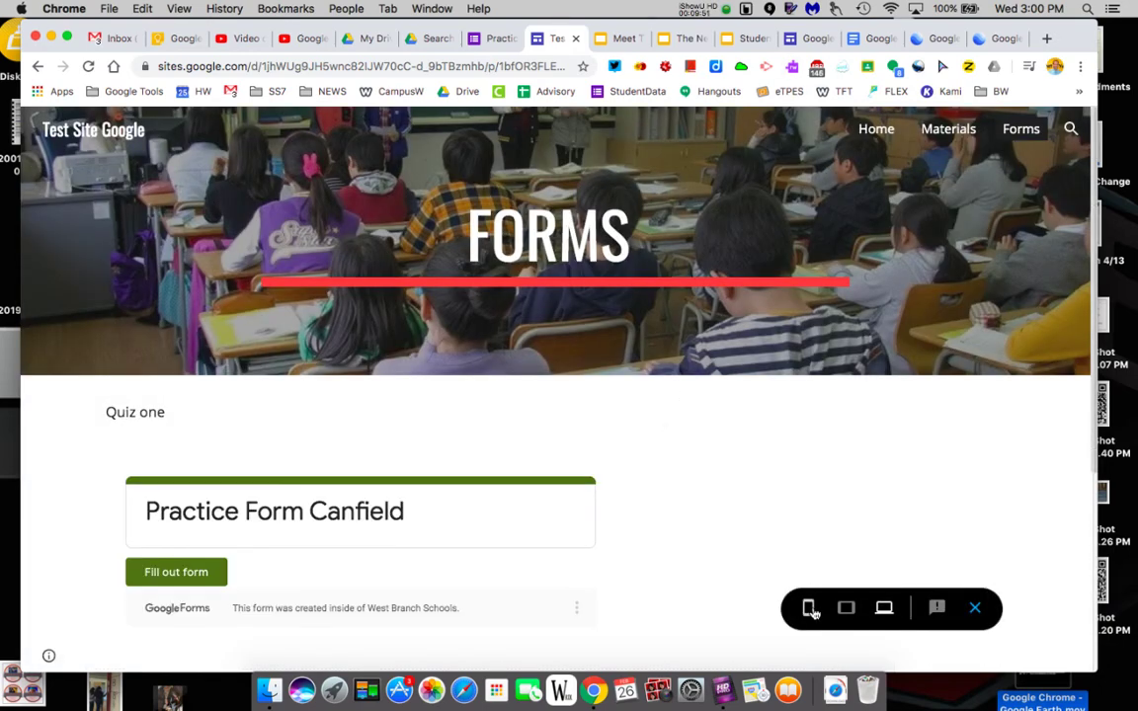
left_click(809, 608)
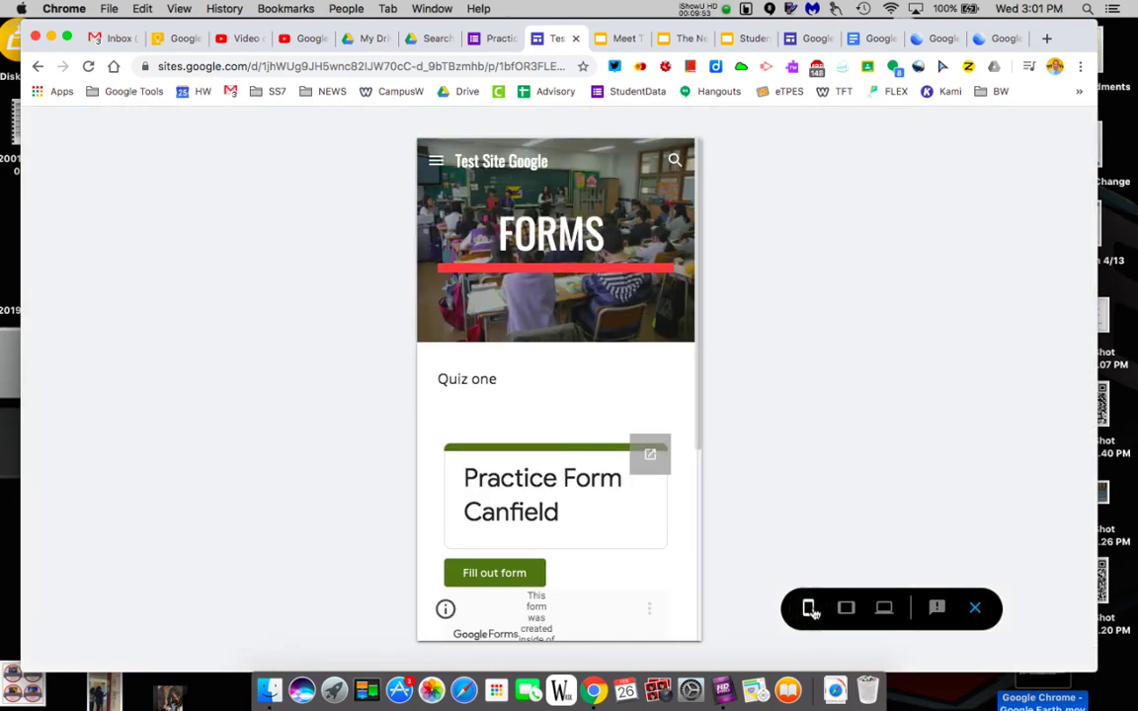
left_click(845, 609)
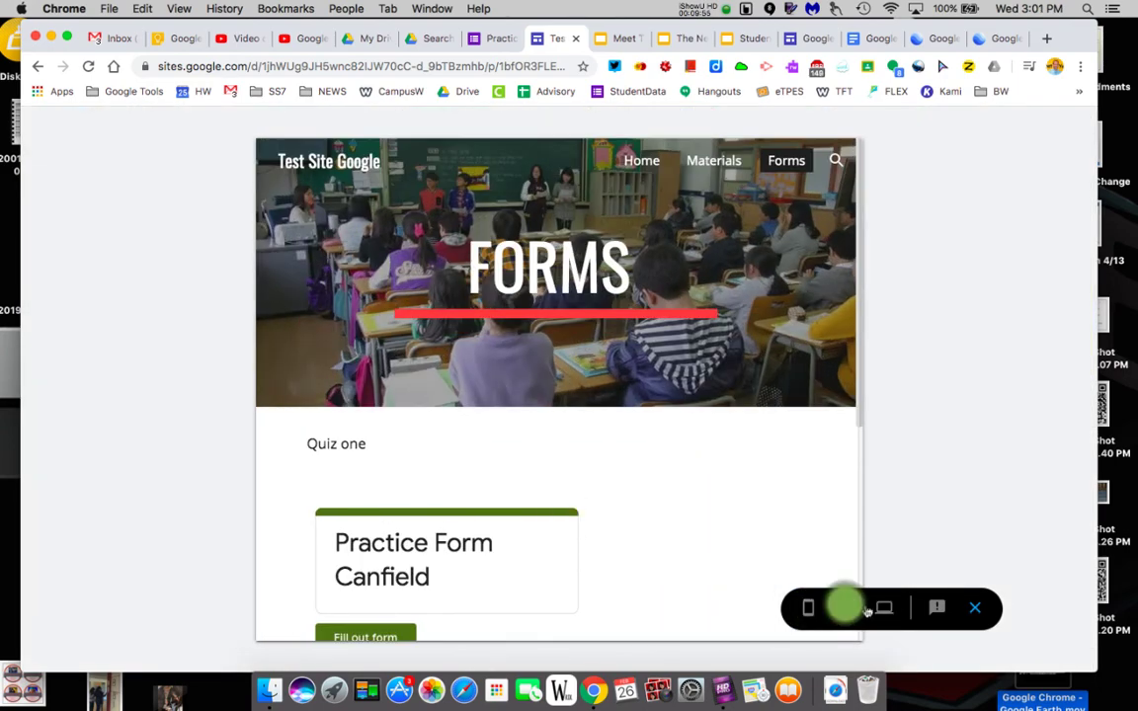
left_click(887, 608)
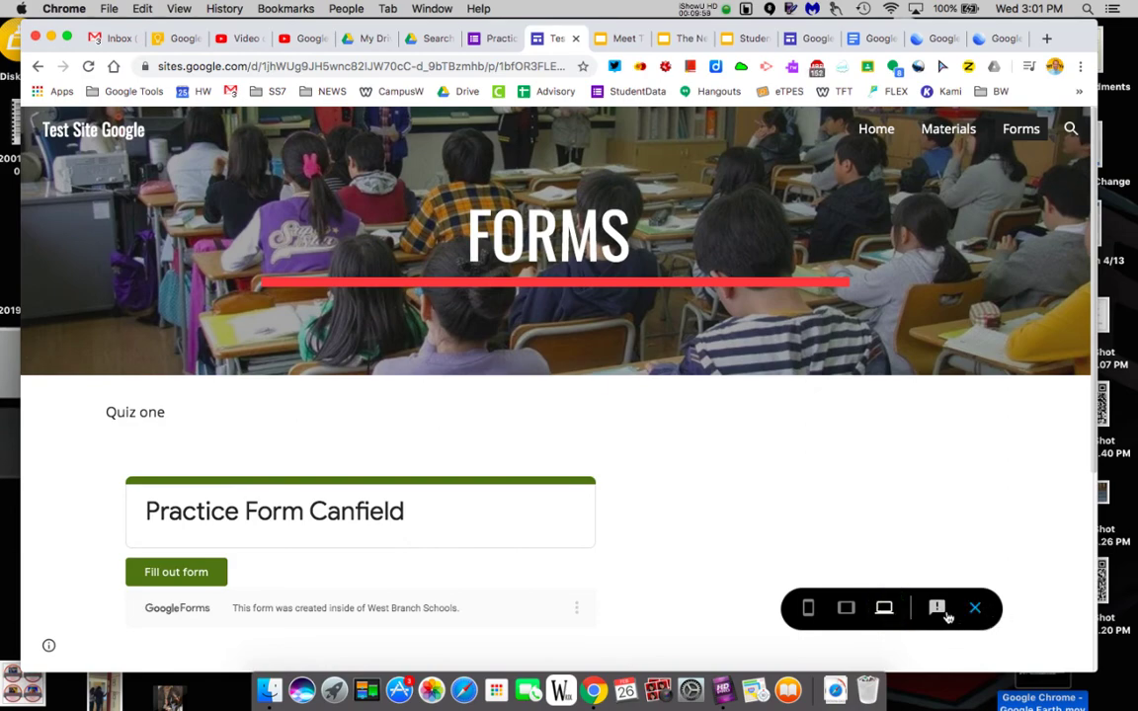
left_click(975, 608)
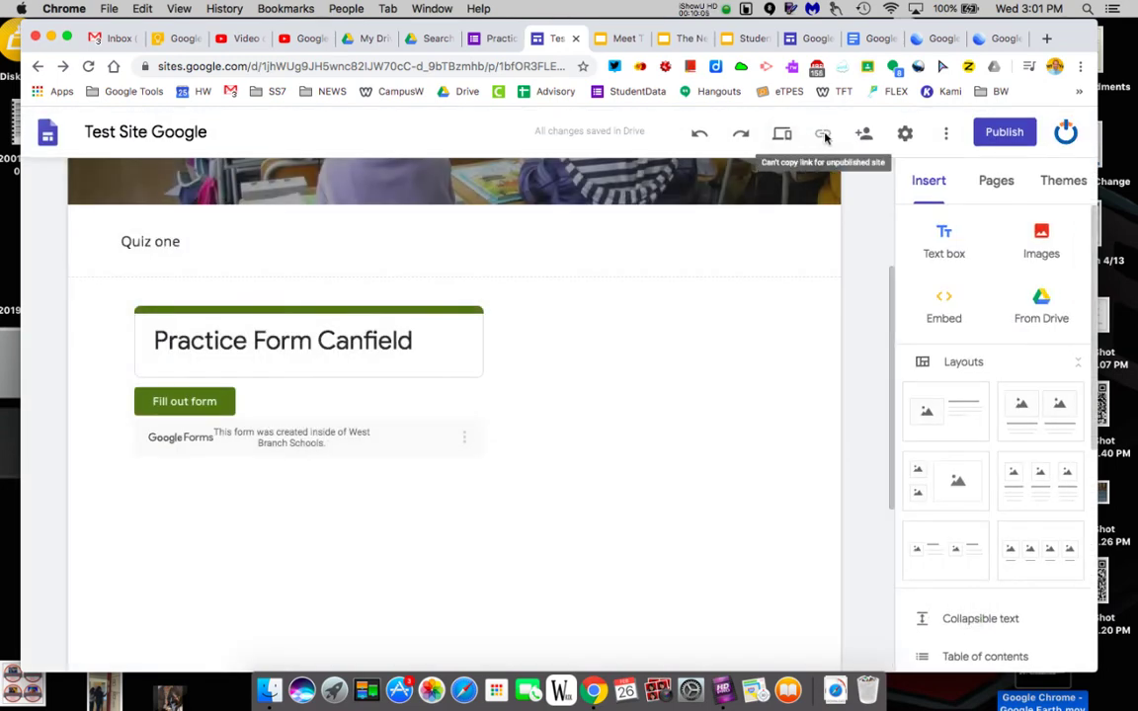
Examine the site's sharing dialog and its options for inviting people, and close it without sending an invitation.
left_click(865, 135)
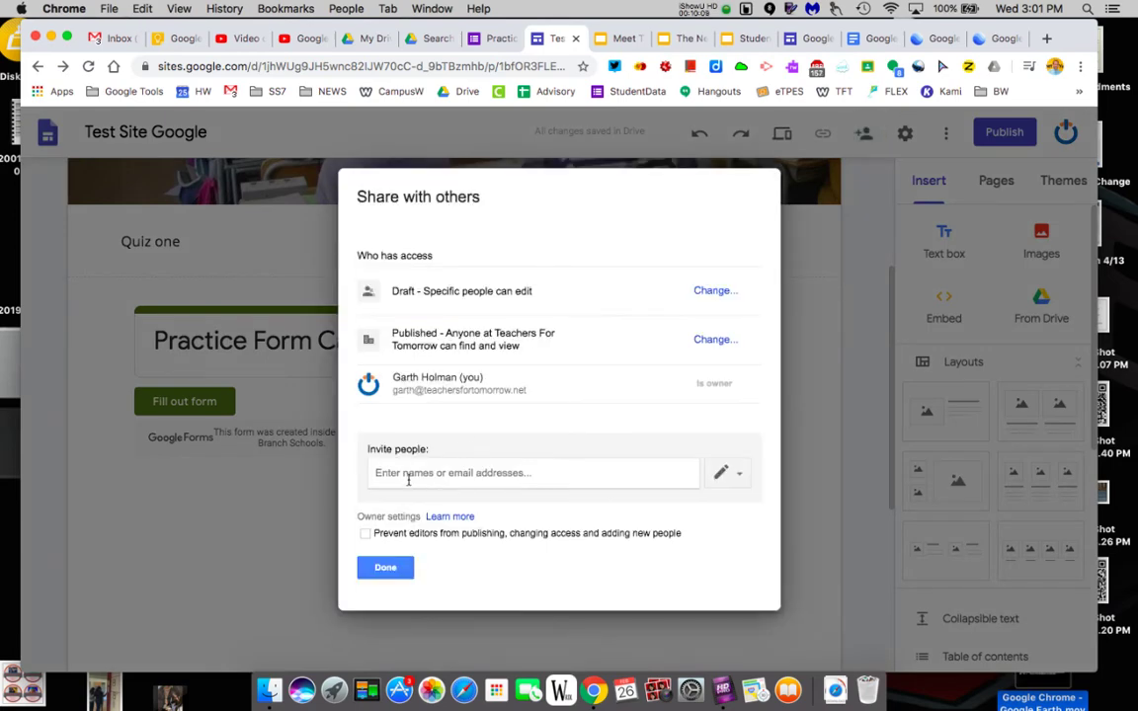
left_click(408, 474)
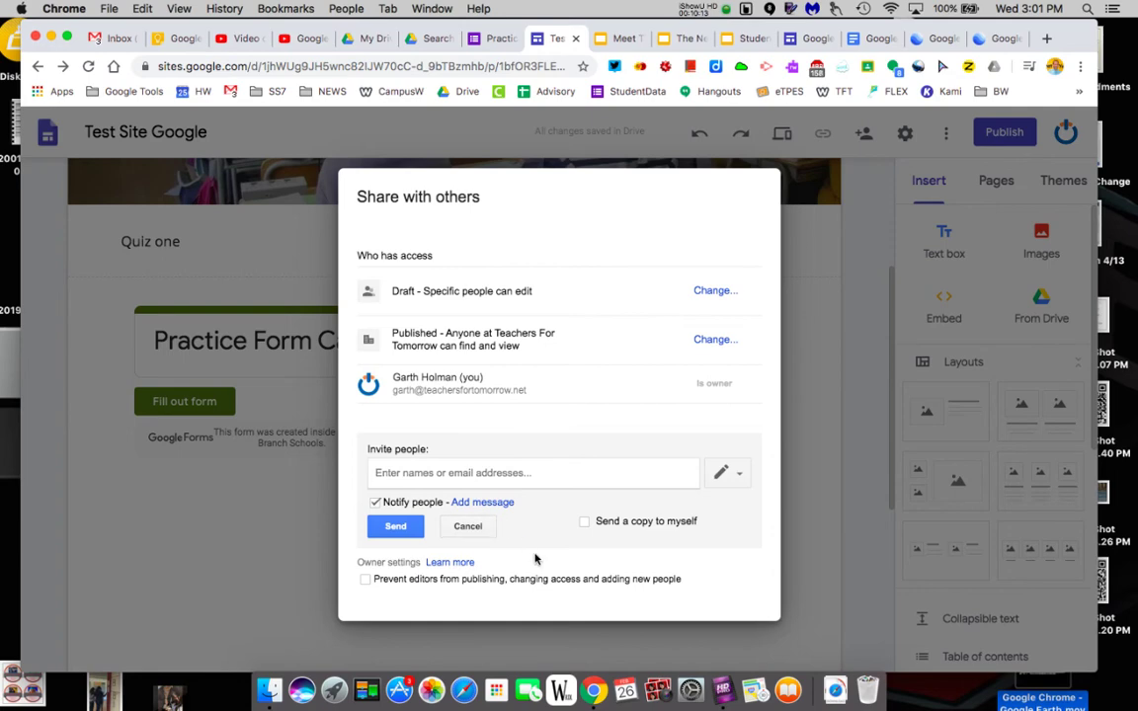
left_click(459, 527)
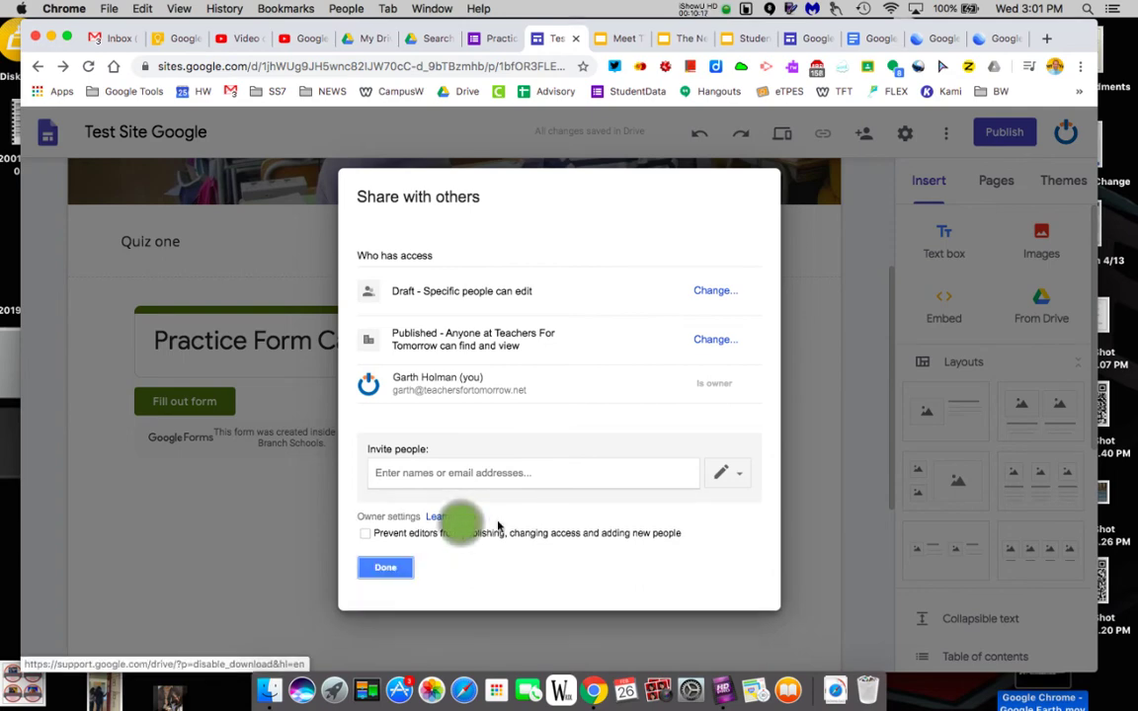
left_click(382, 569)
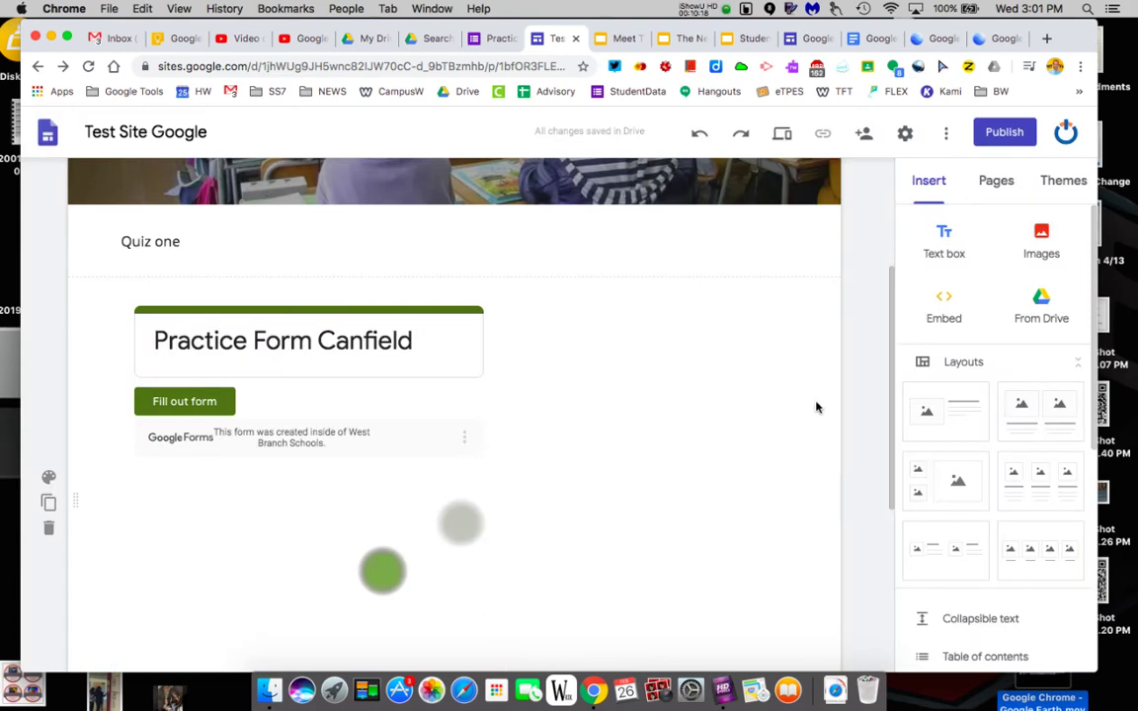
Set the site's publishing access to "Anyone can find and view the published version" in the sharing settings.
left_click(864, 134)
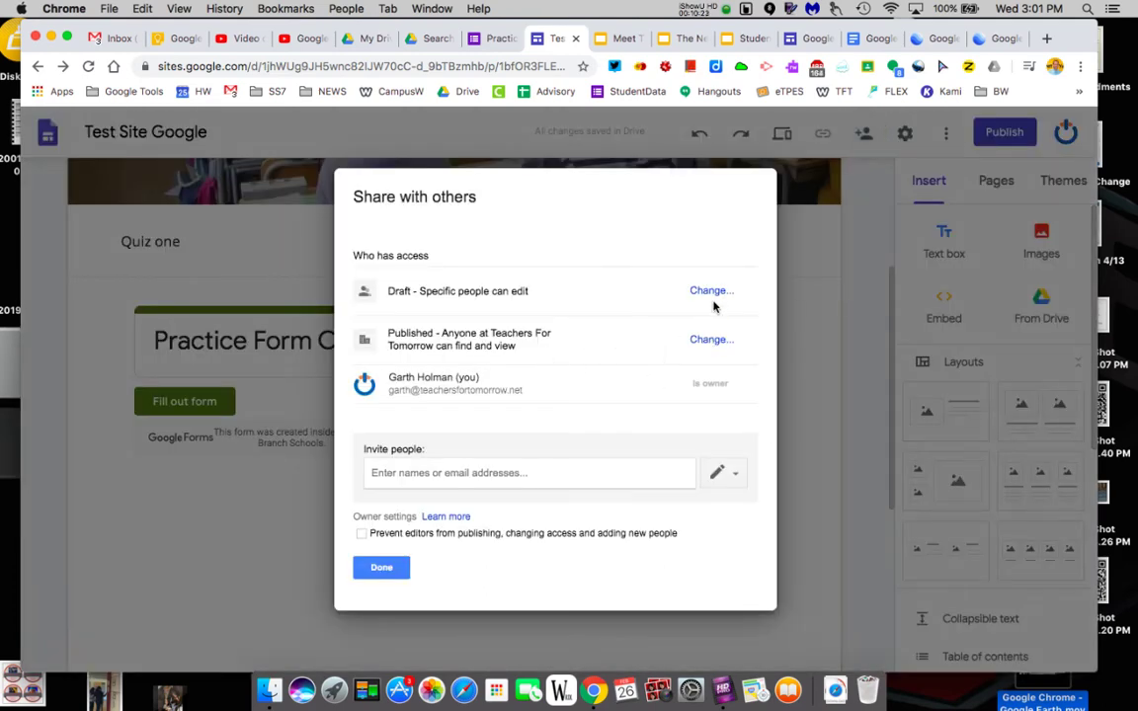
left_click(664, 342)
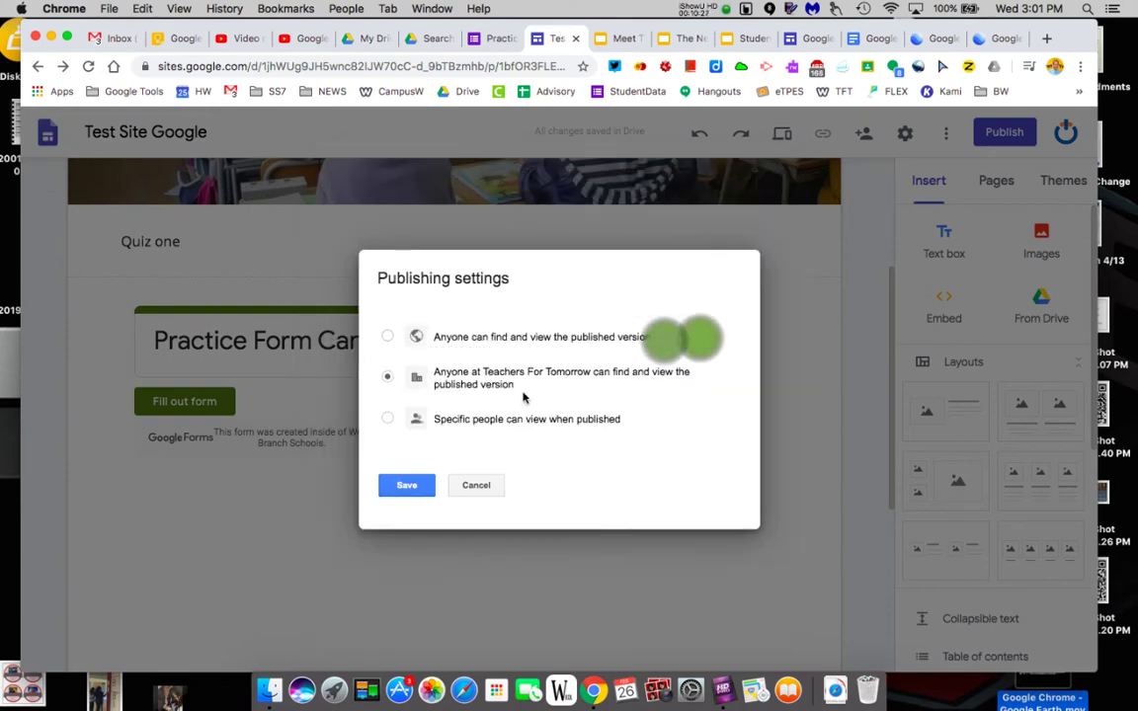
left_click(386, 337)
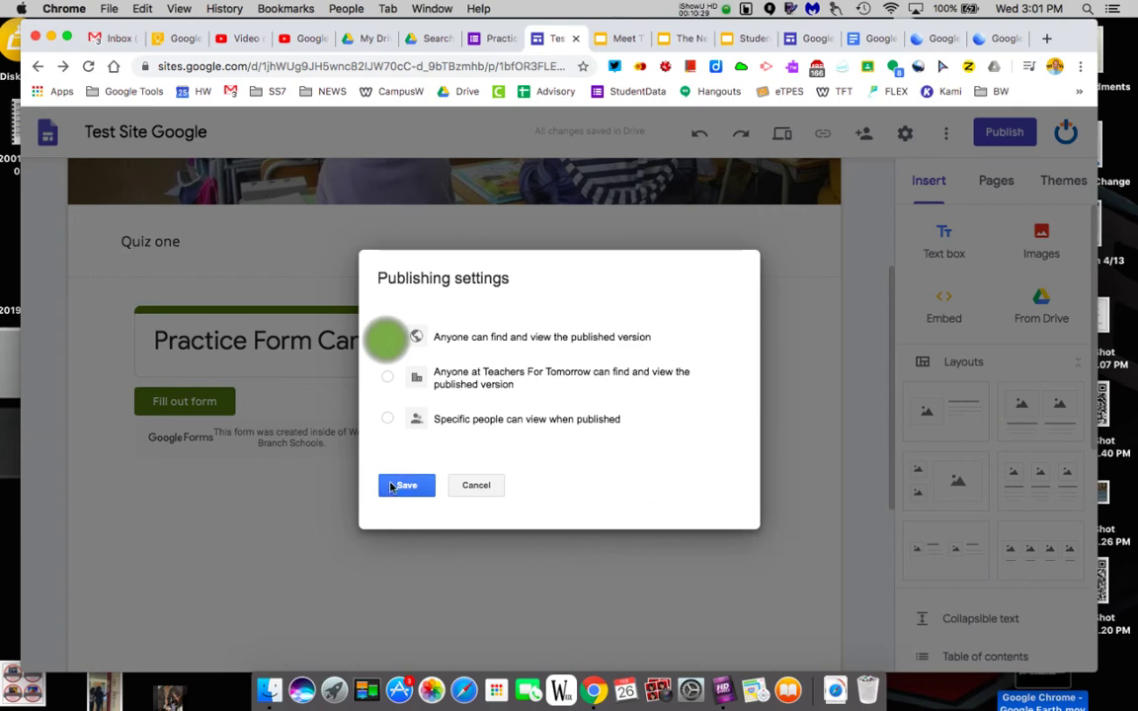
left_click(394, 488)
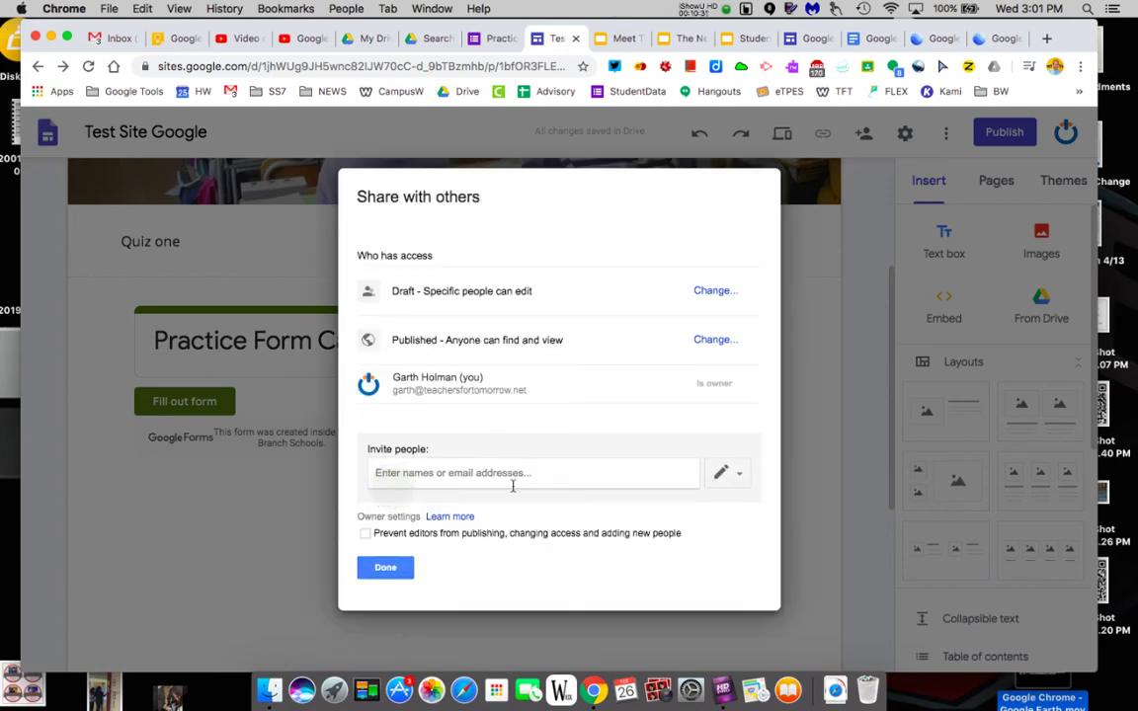
left_click(385, 569)
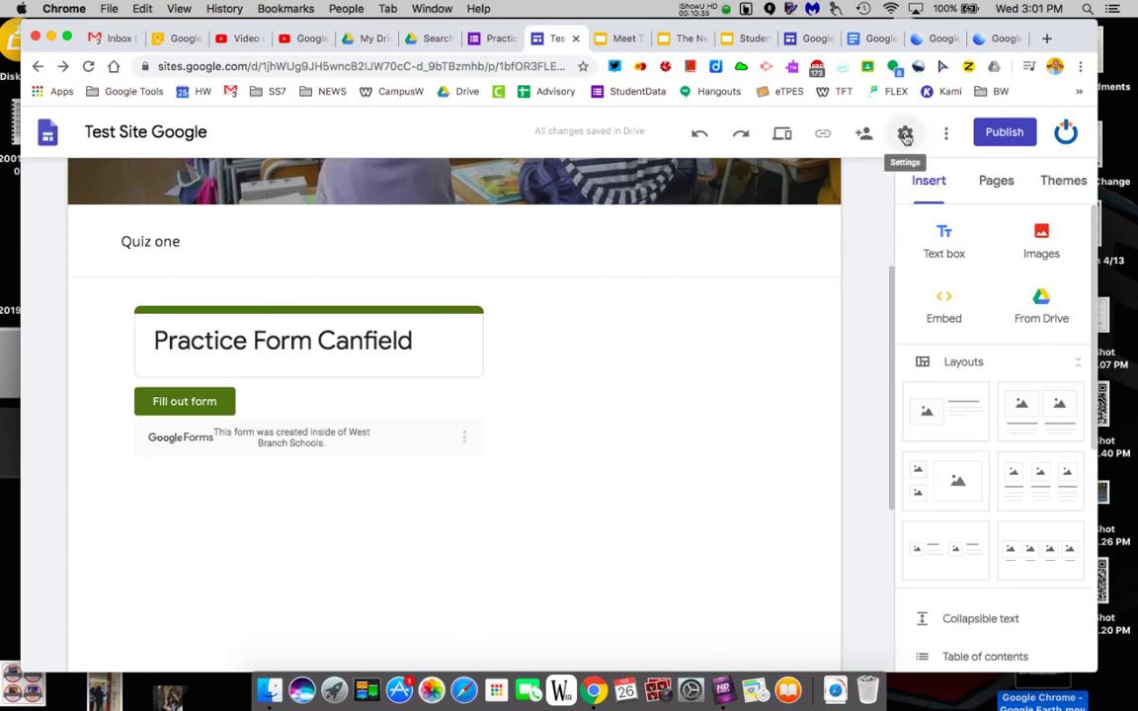
Set the site's navigation mode to Side in the site settings.
left_click(903, 135)
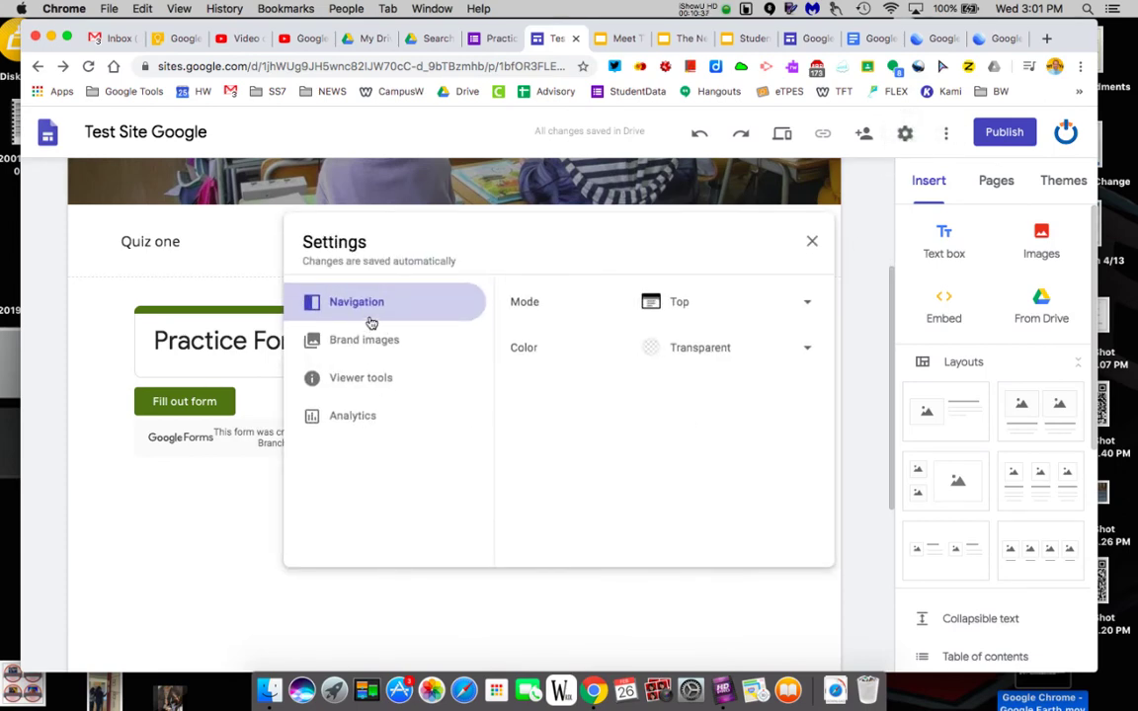
left_click(805, 304)
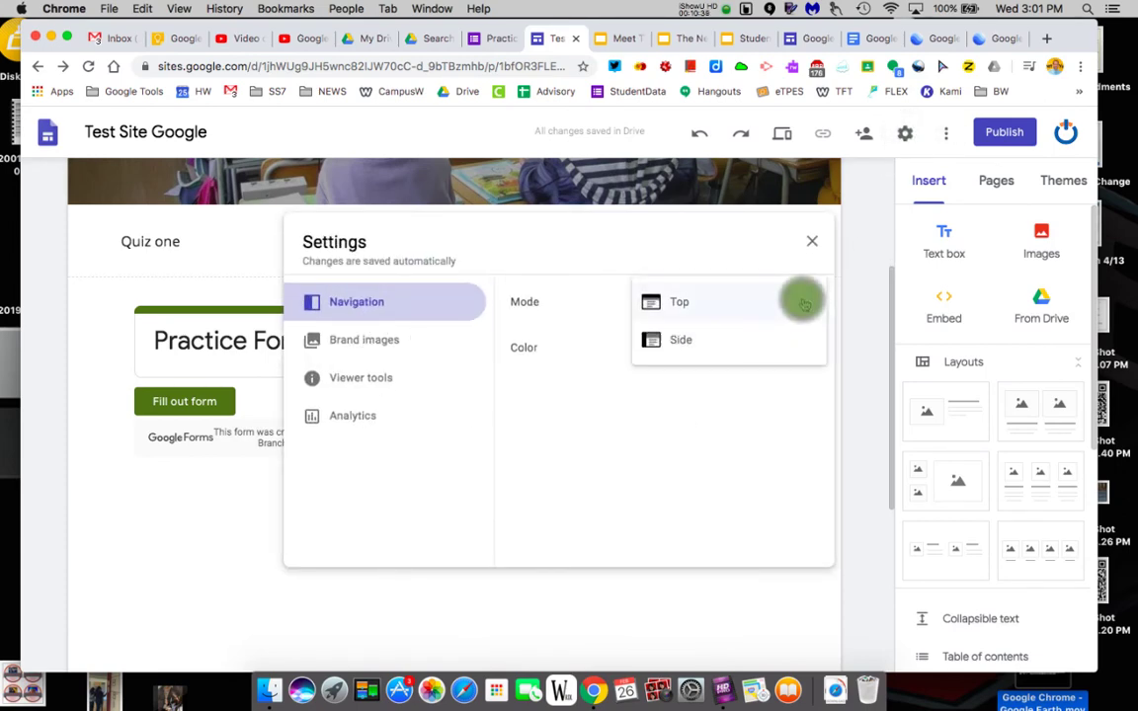
left_click(708, 338)
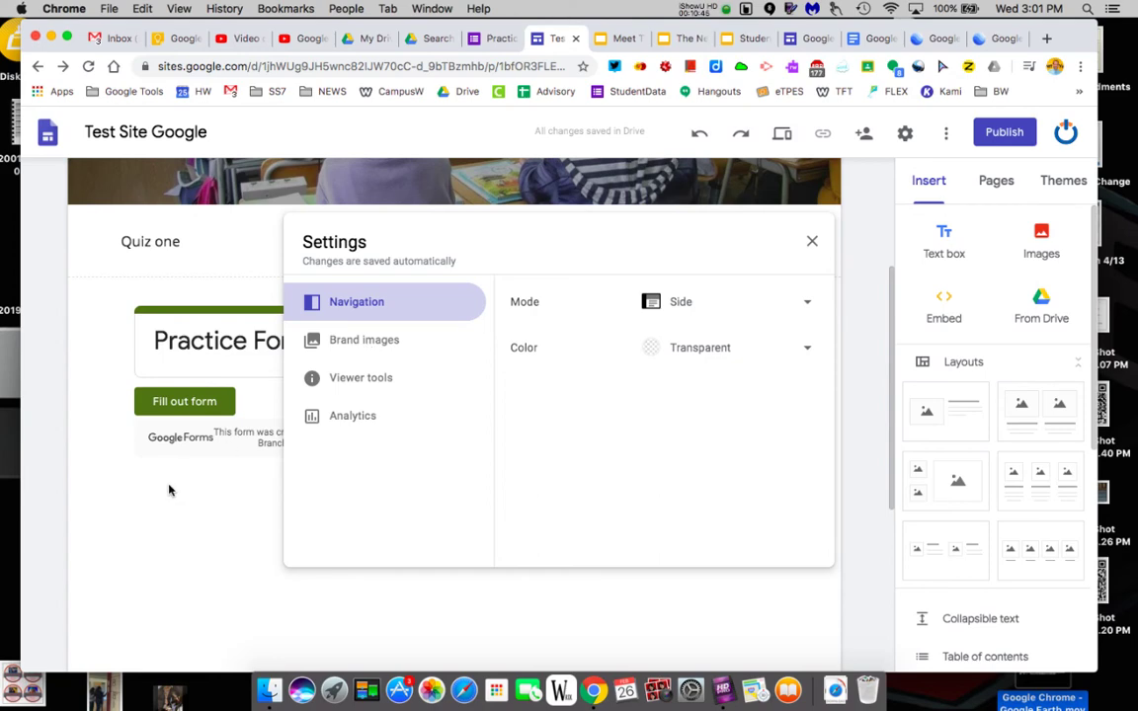
Review the brand images, viewer tools and analytics settings, close the settings, and check the navigation in the page header.
left_click(374, 341)
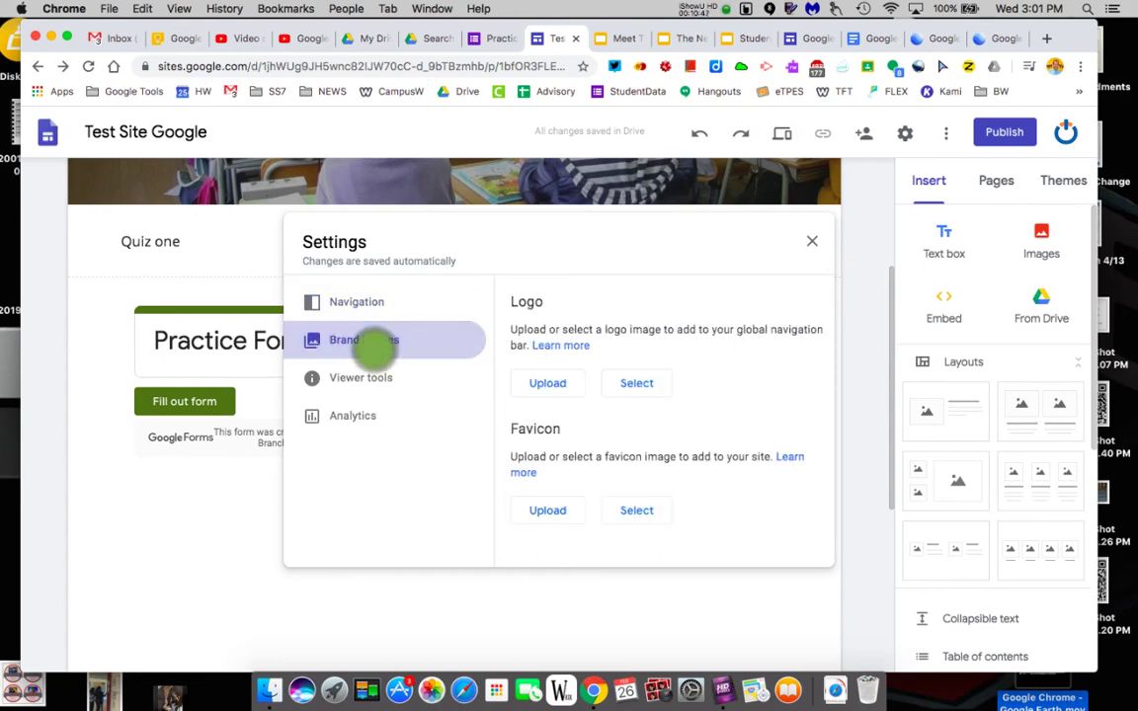
left_click(359, 385)
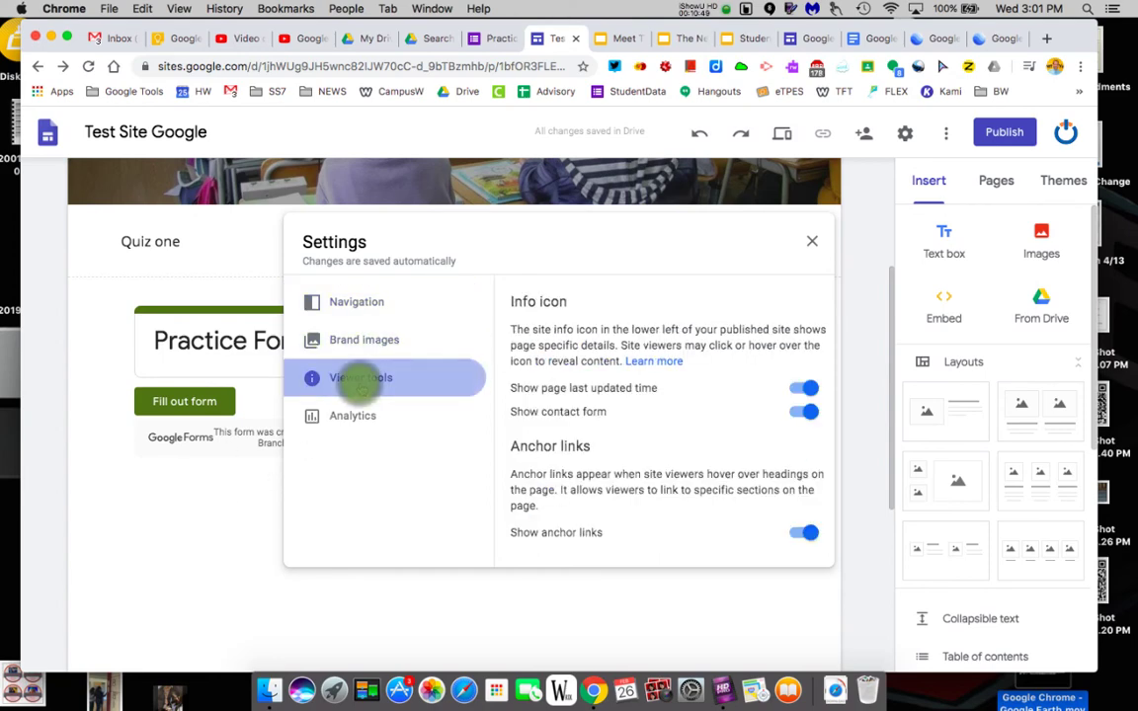
left_click(350, 419)
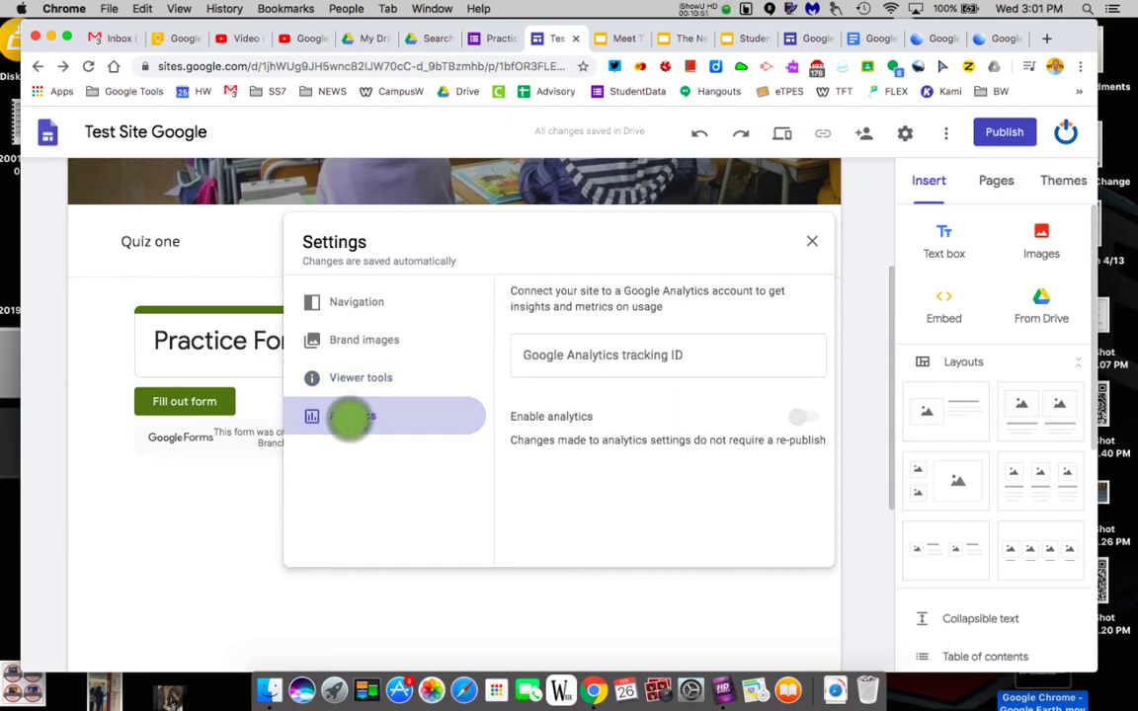
left_click(812, 241)
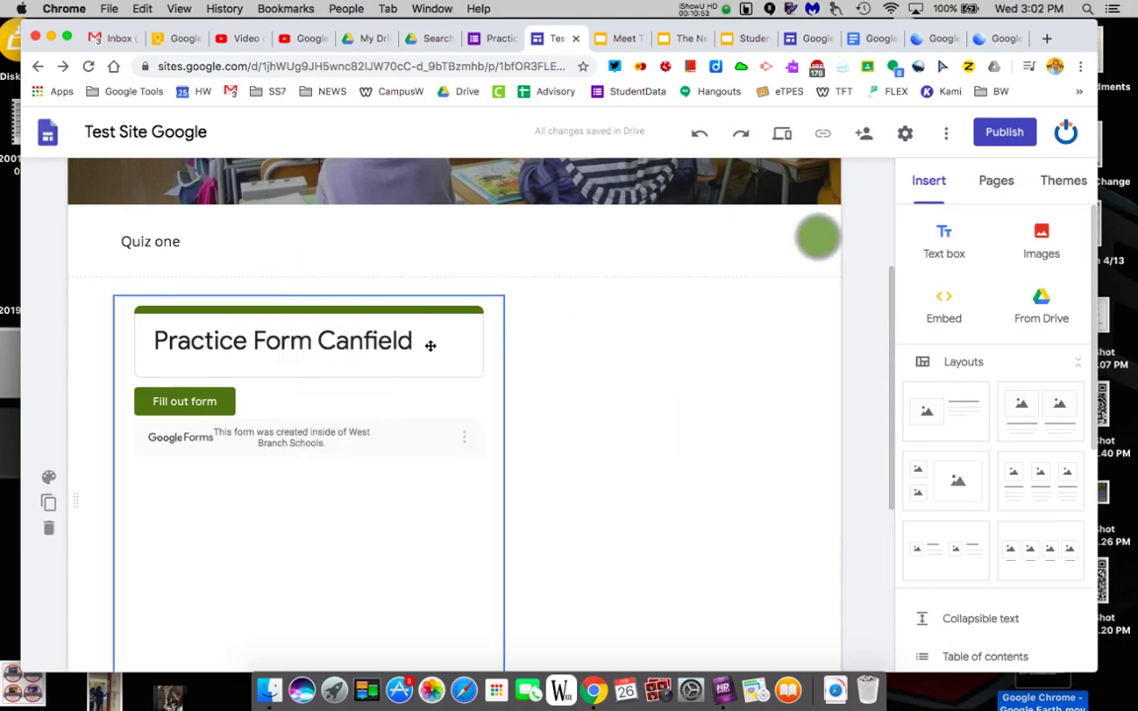
scroll(564, 311, "up", 5)
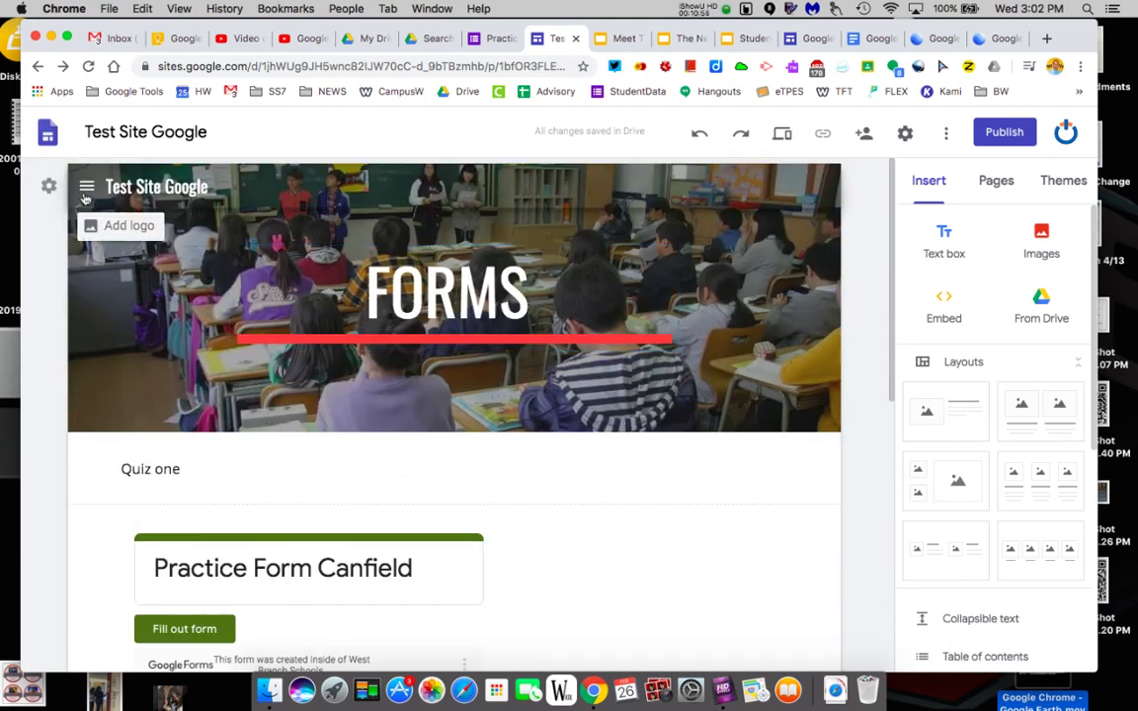
Check the page list in the side navigation, and set the site's navigation mode to Top in the site settings.
left_click(86, 194)
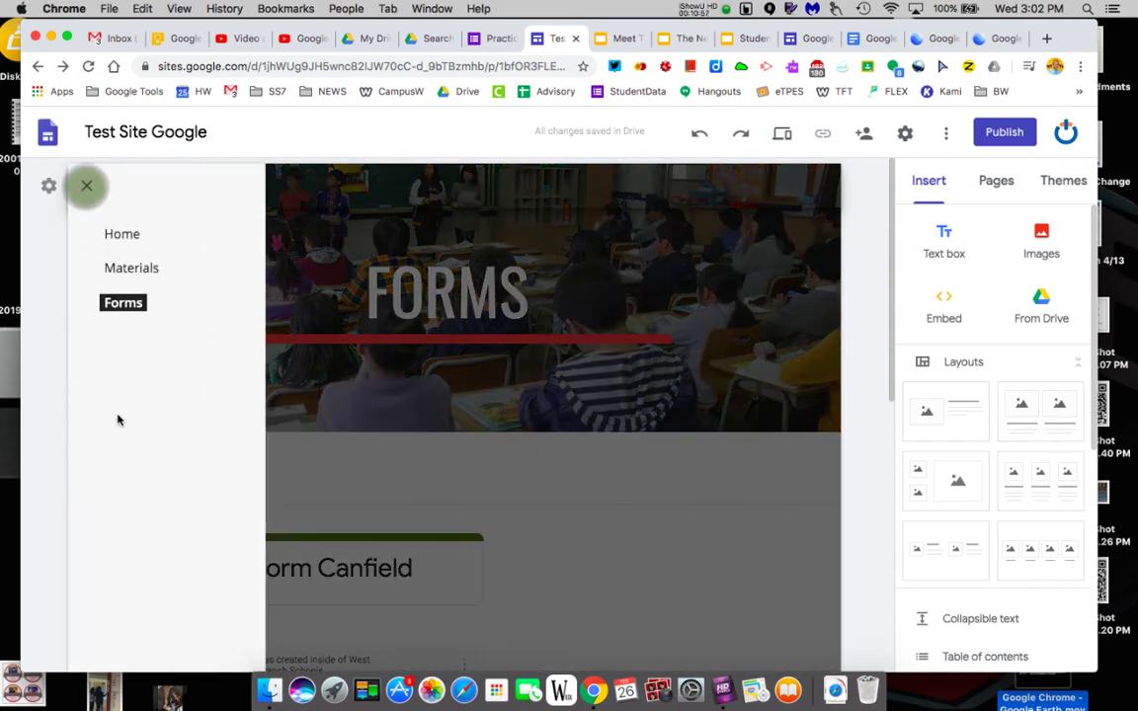
left_click(86, 185)
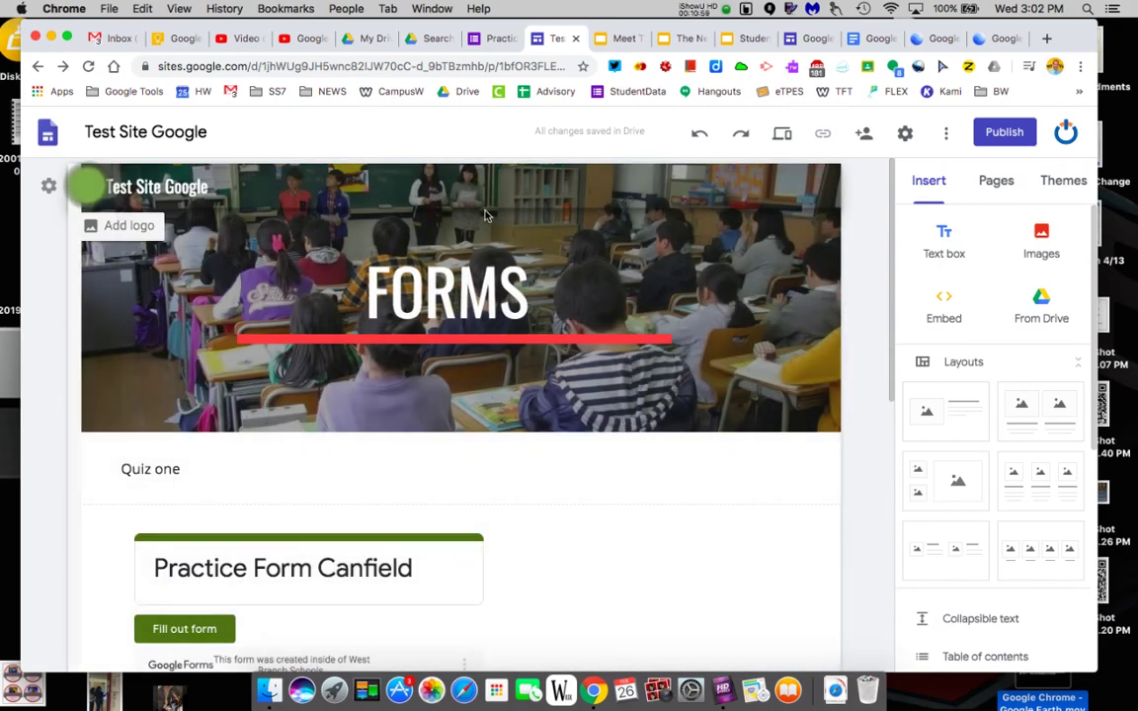
left_click(906, 135)
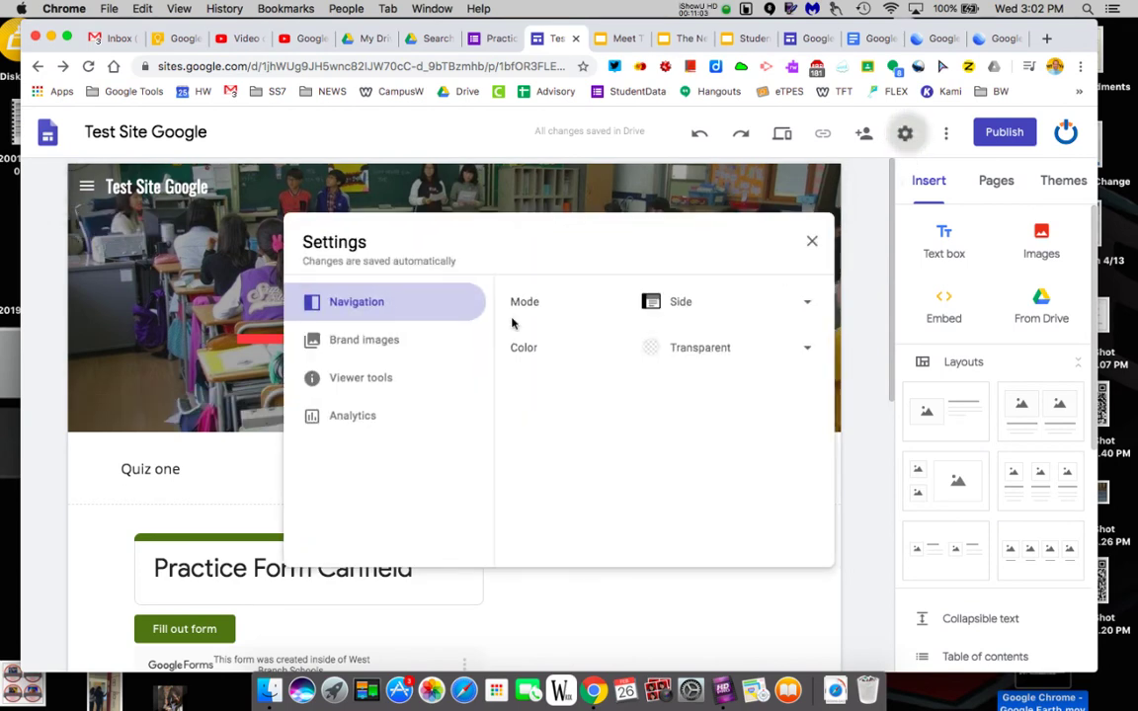
left_click(713, 303)
left_click(709, 269)
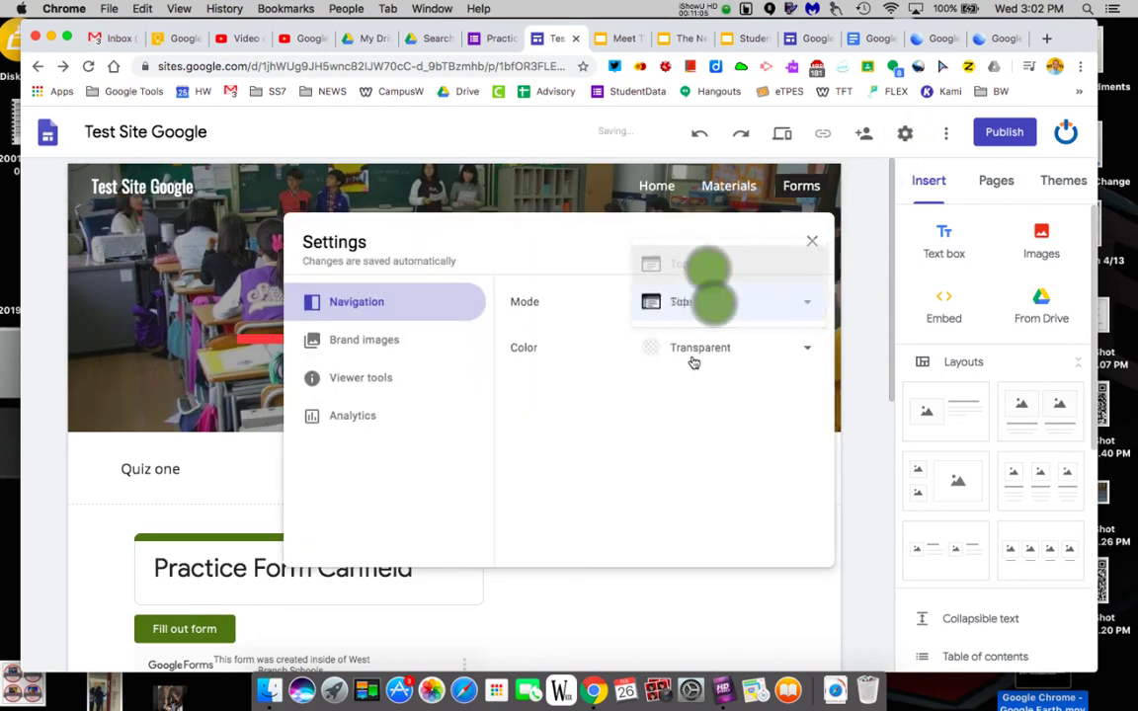
left_click(812, 241)
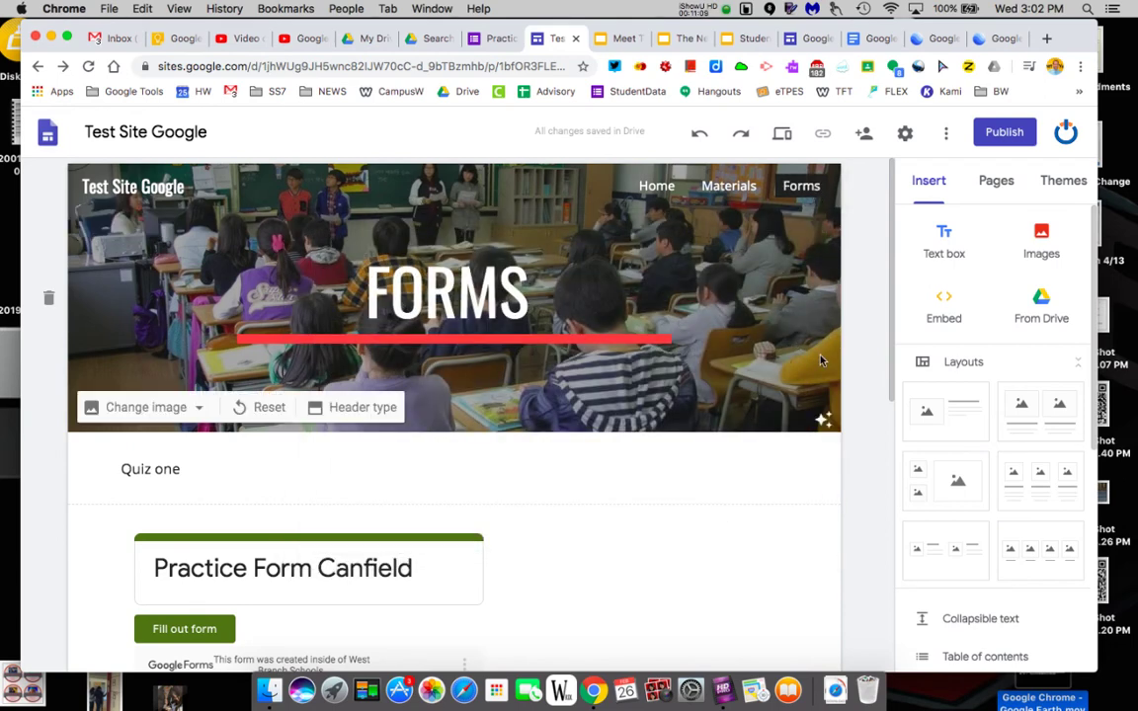
left_click(947, 135)
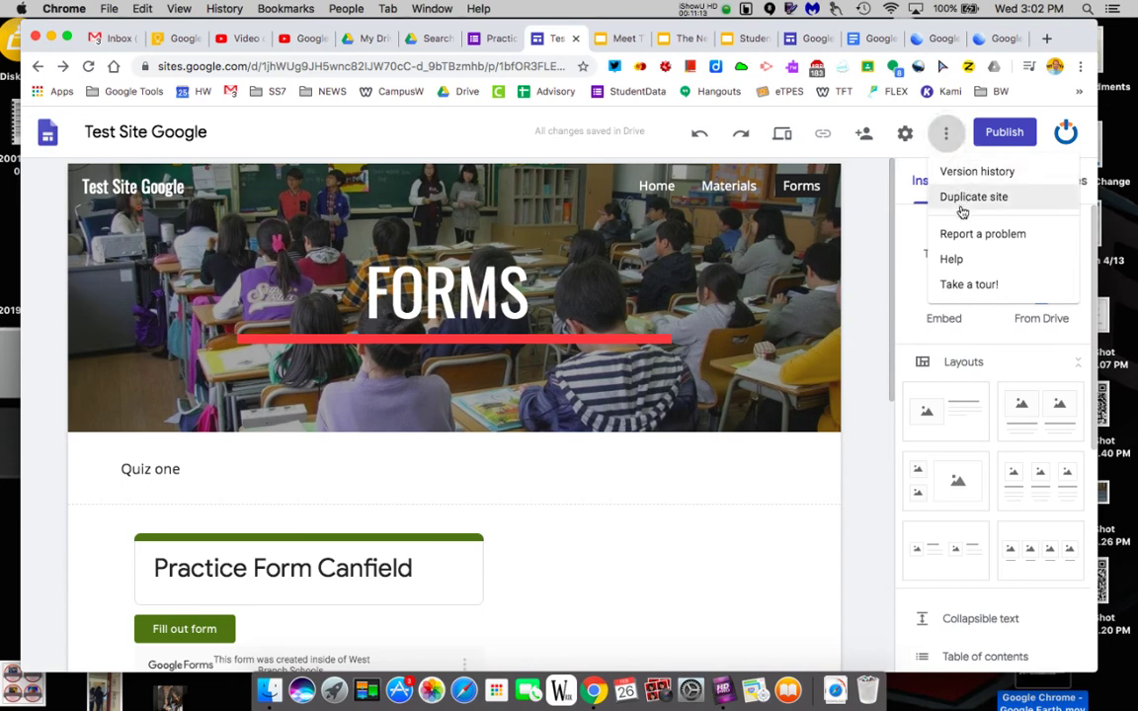
left_click(859, 345)
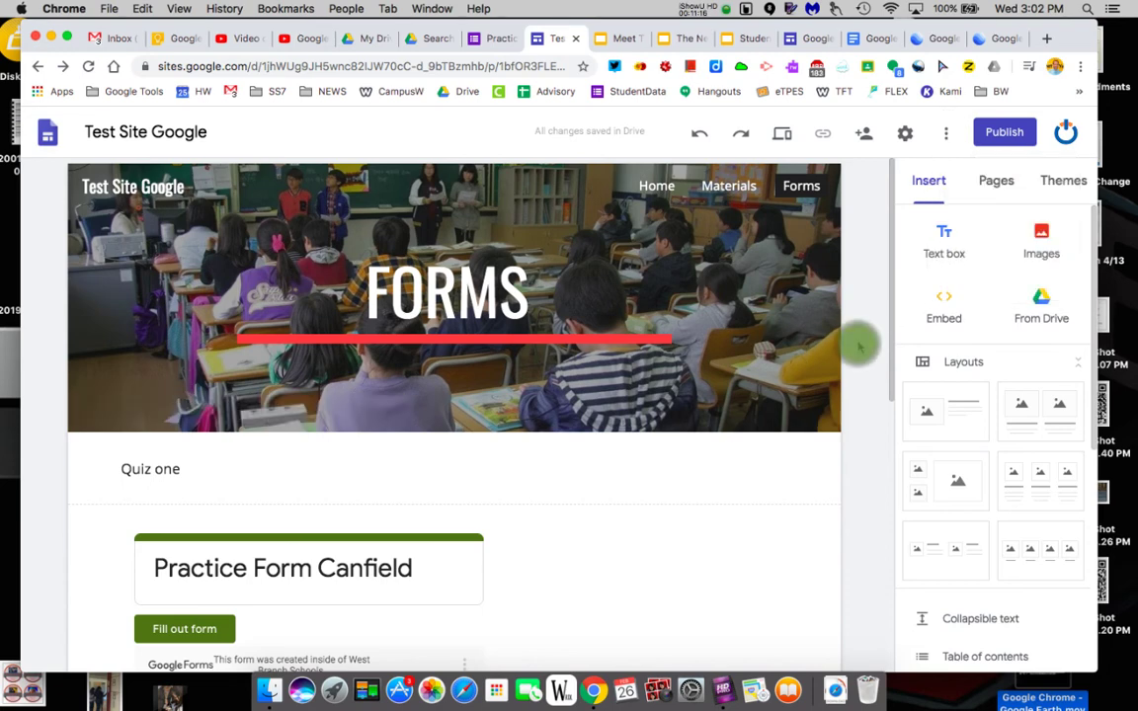
Start publishing the site, try testgoogleclass as its web address, and shorten the address to testclass.
left_click(1006, 136)
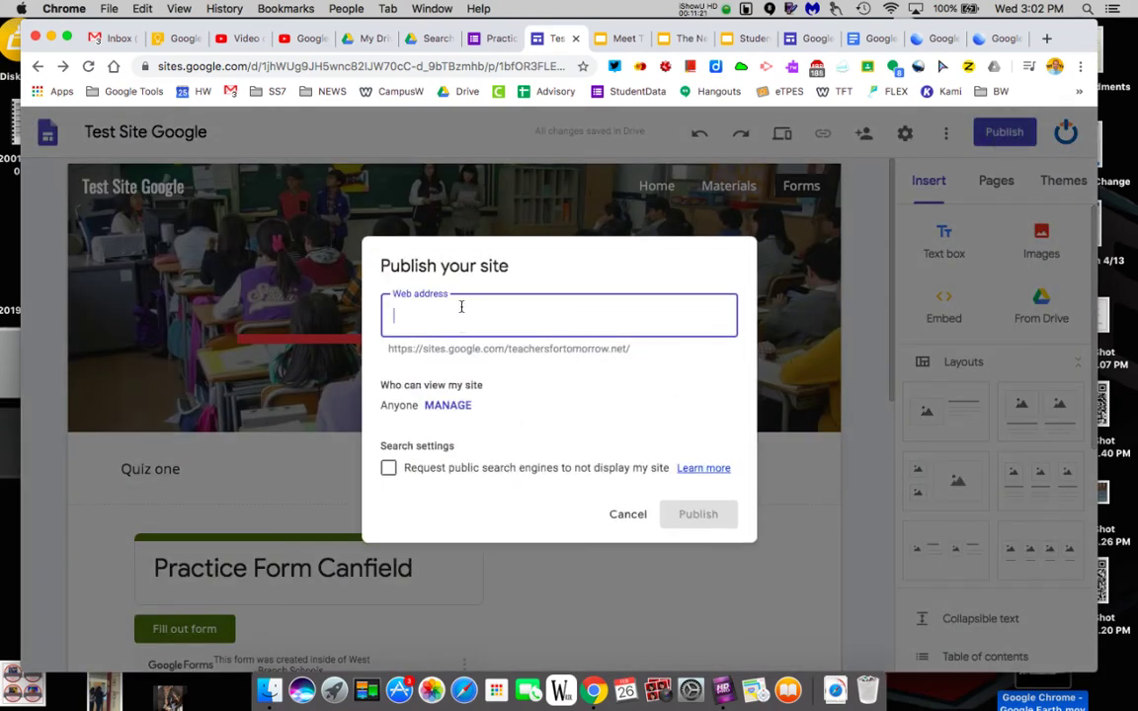
type("testgoogleclass")
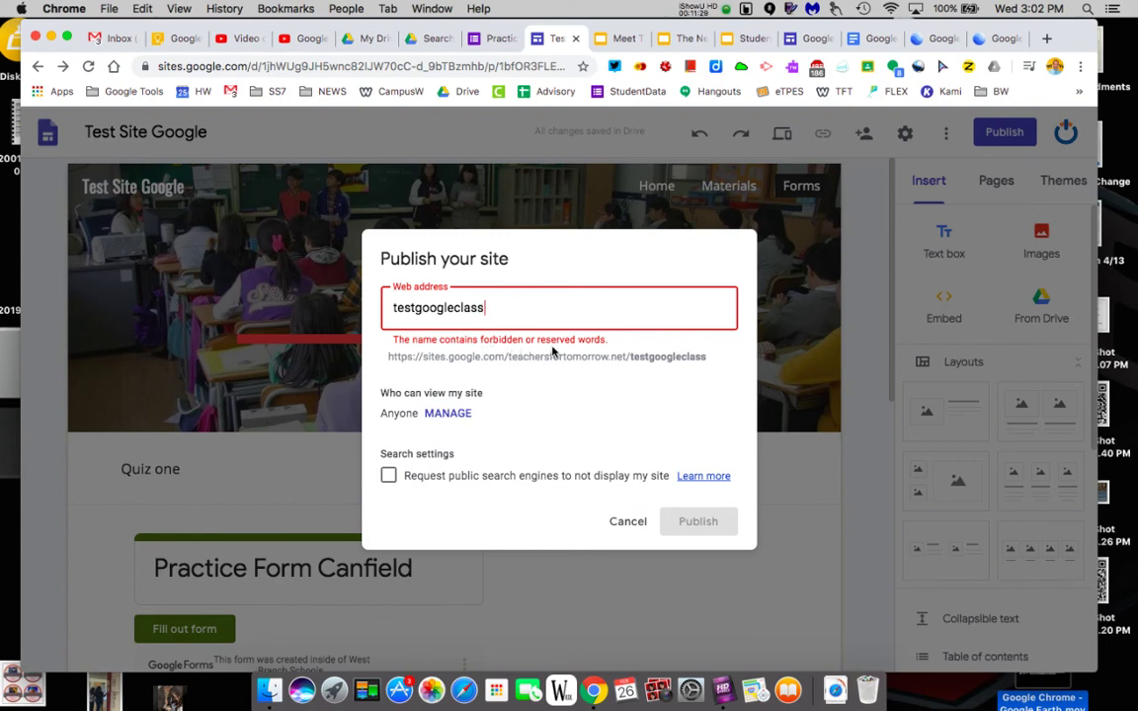
left_click_drag(453, 310, 418, 310)
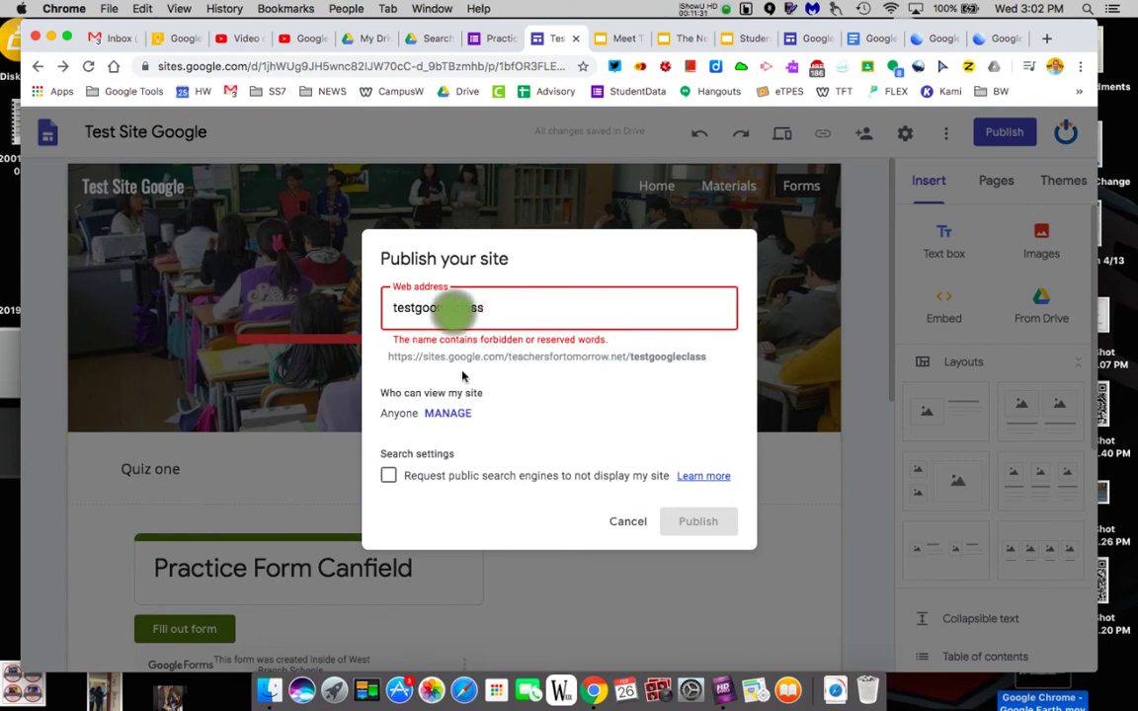
key("BackSpace")
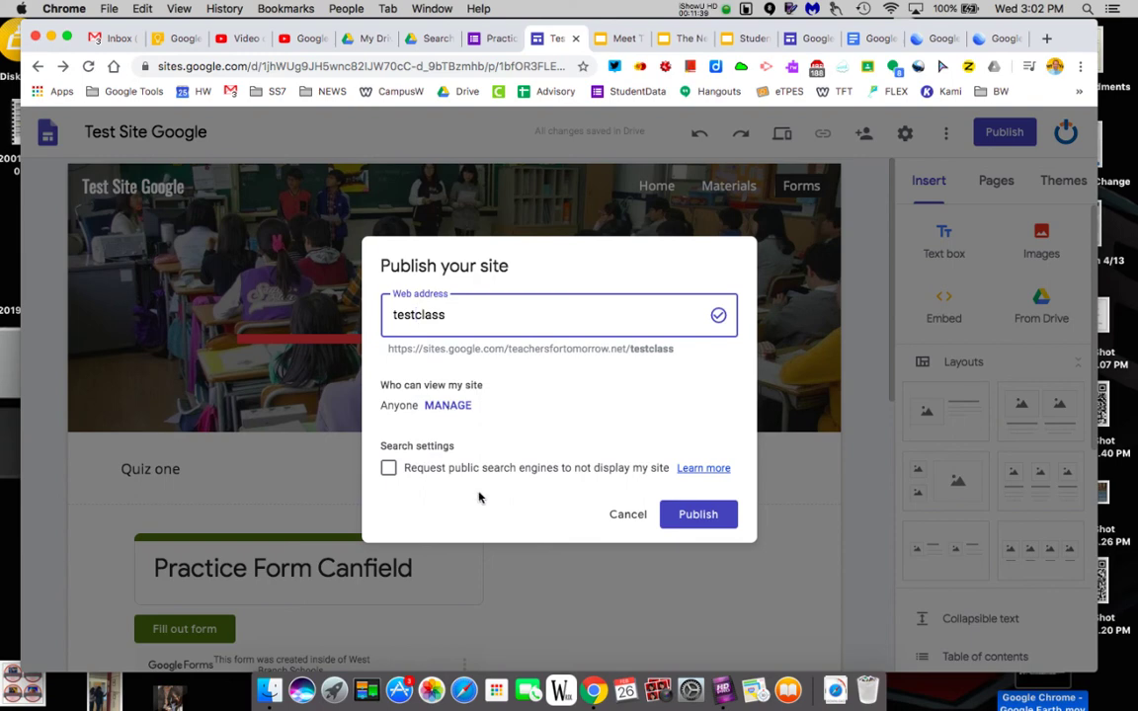
Publish the site with public search engines requested not to display it, and open the published version.
left_click(387, 468)
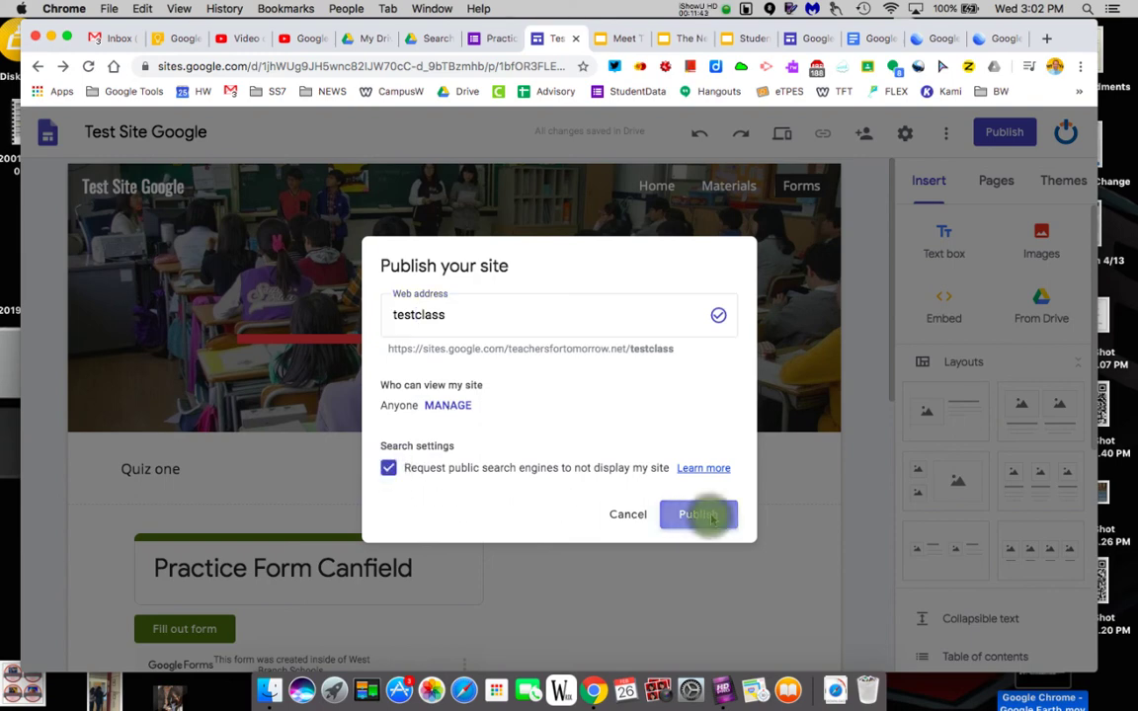
left_click(707, 514)
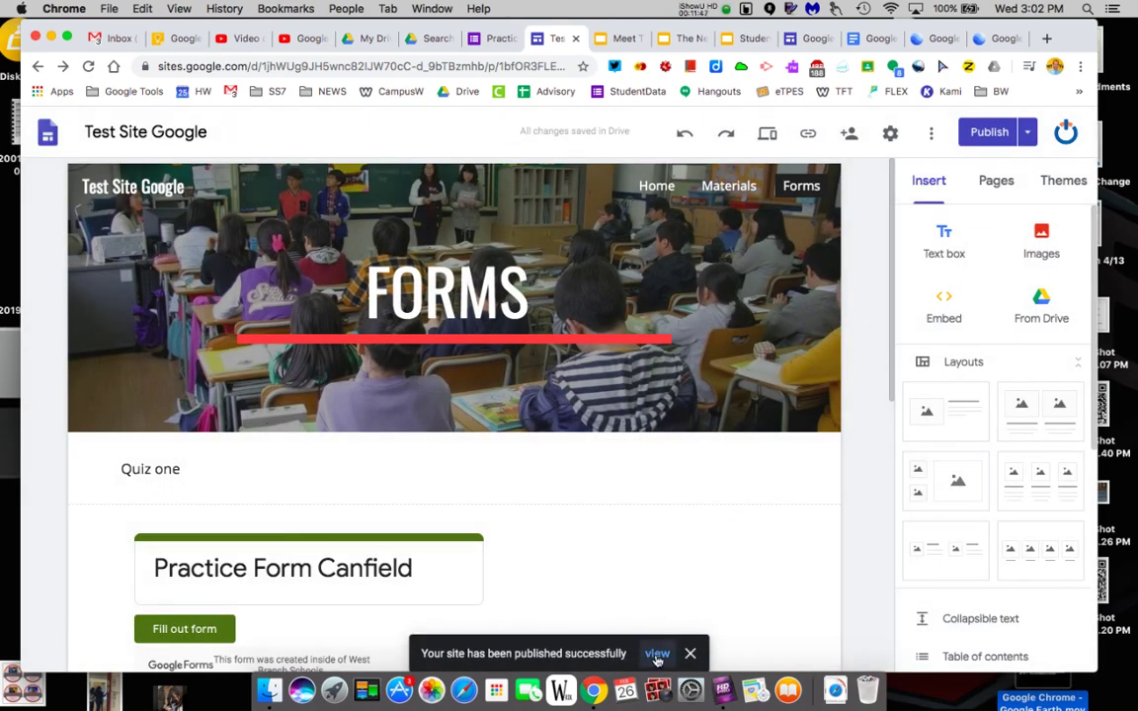
left_click(657, 655)
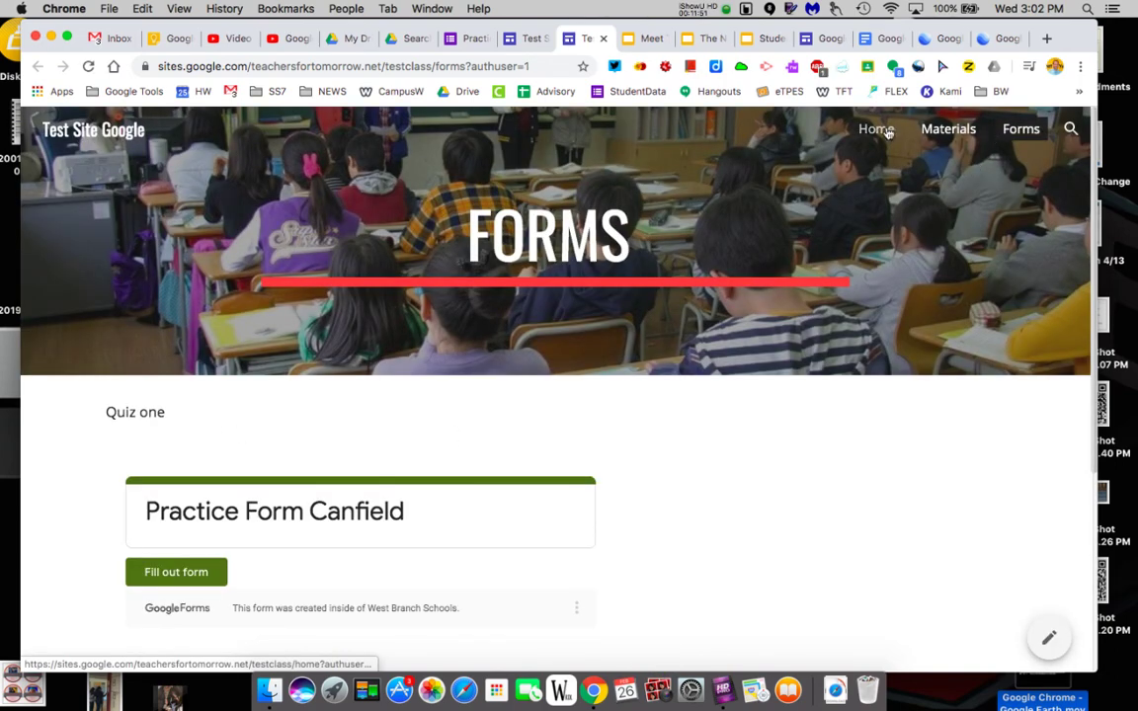
Review the published Home page, checking the slide show link and advancing the slides in both embedded presentations.
left_click(886, 129)
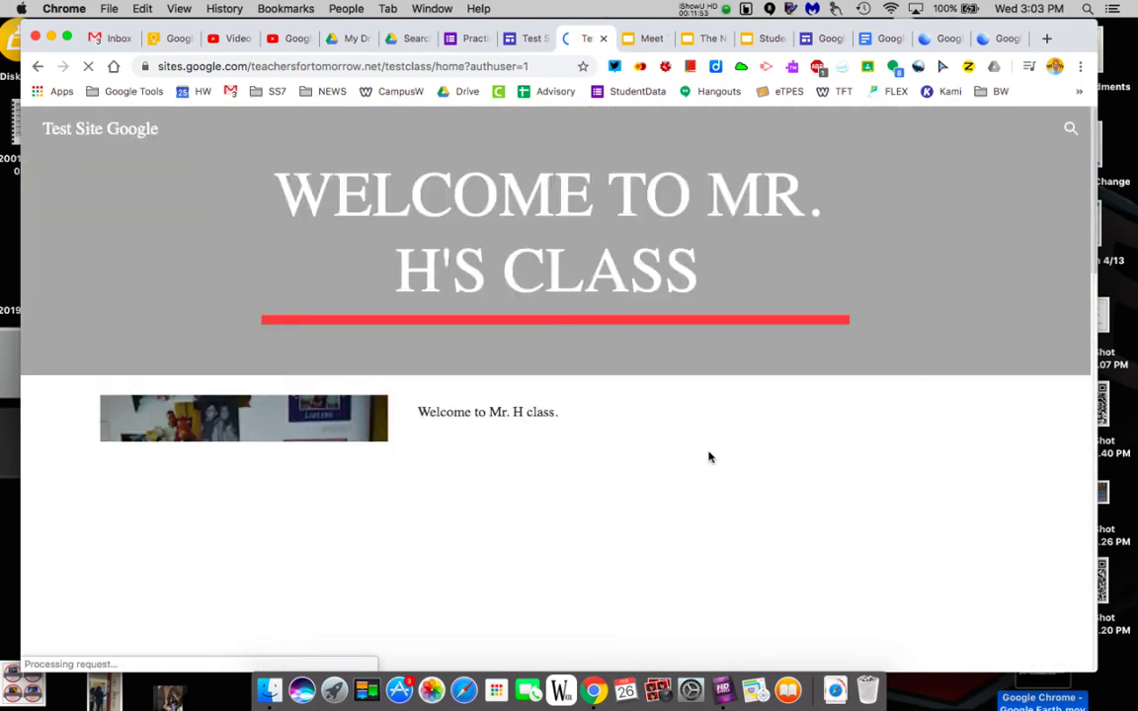
scroll(708, 456, "down", 10)
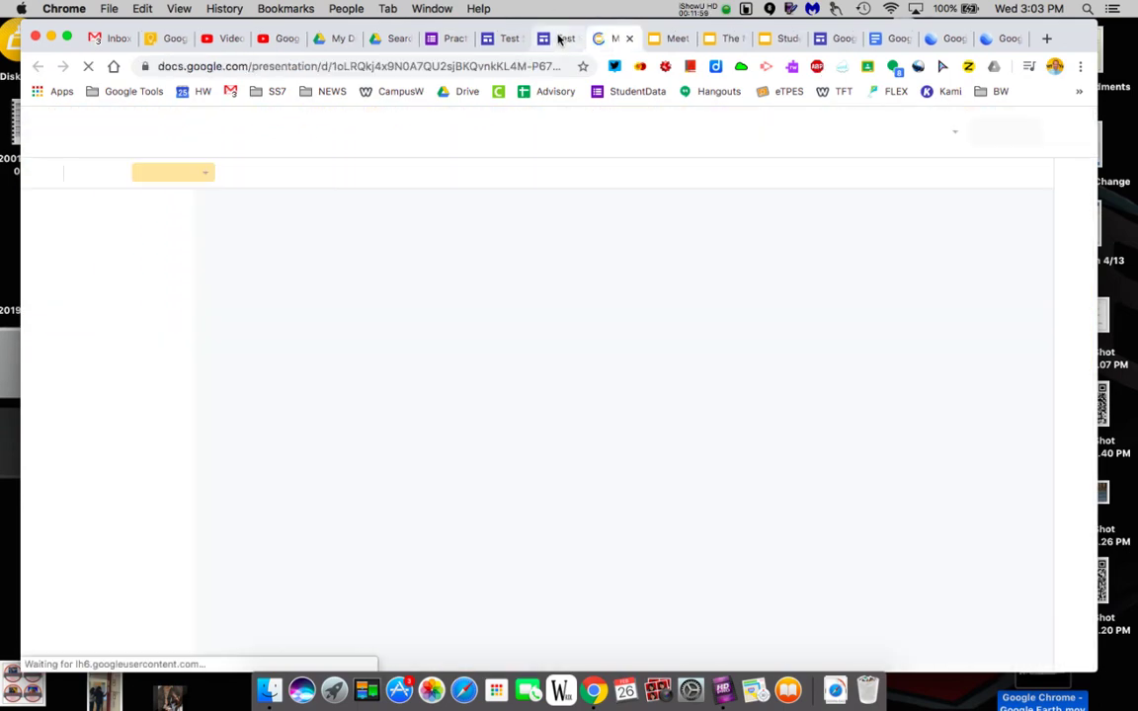
left_click(557, 38)
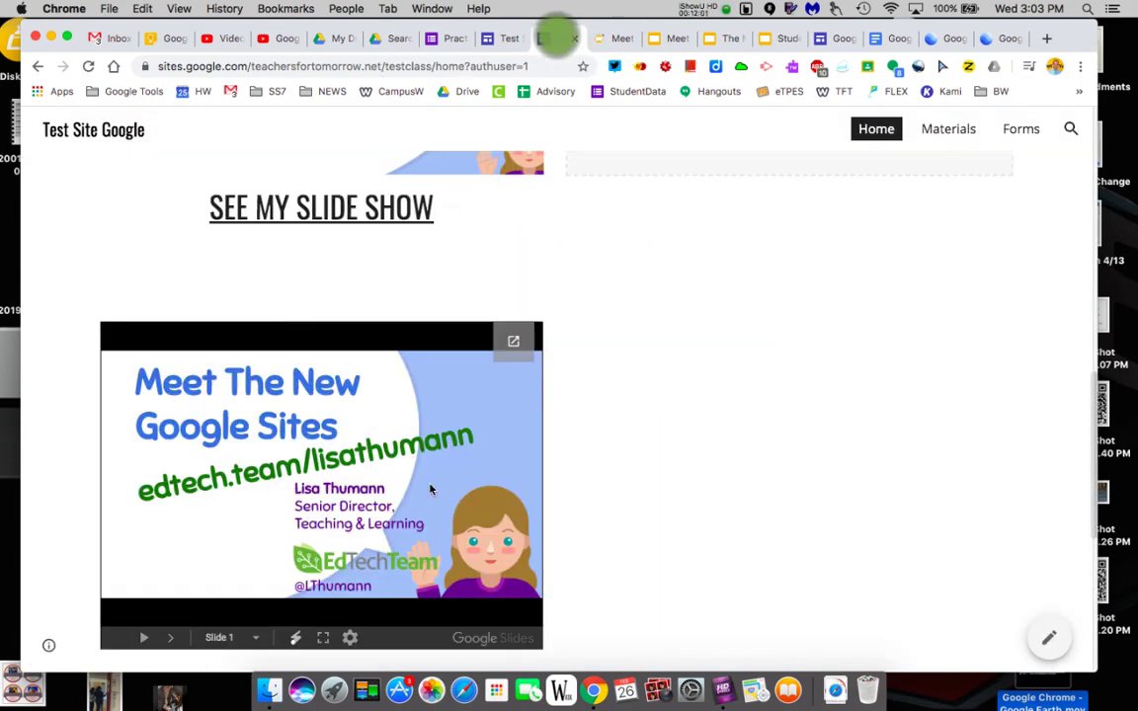
left_click(170, 638)
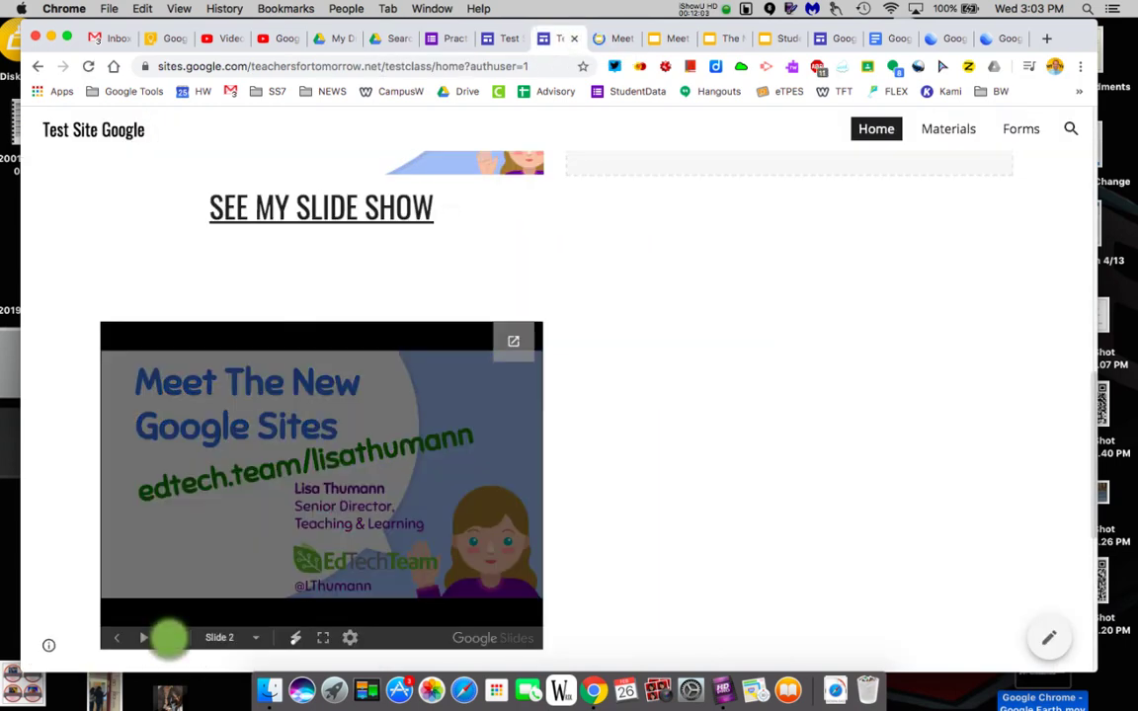
scroll(601, 528, "down", 5)
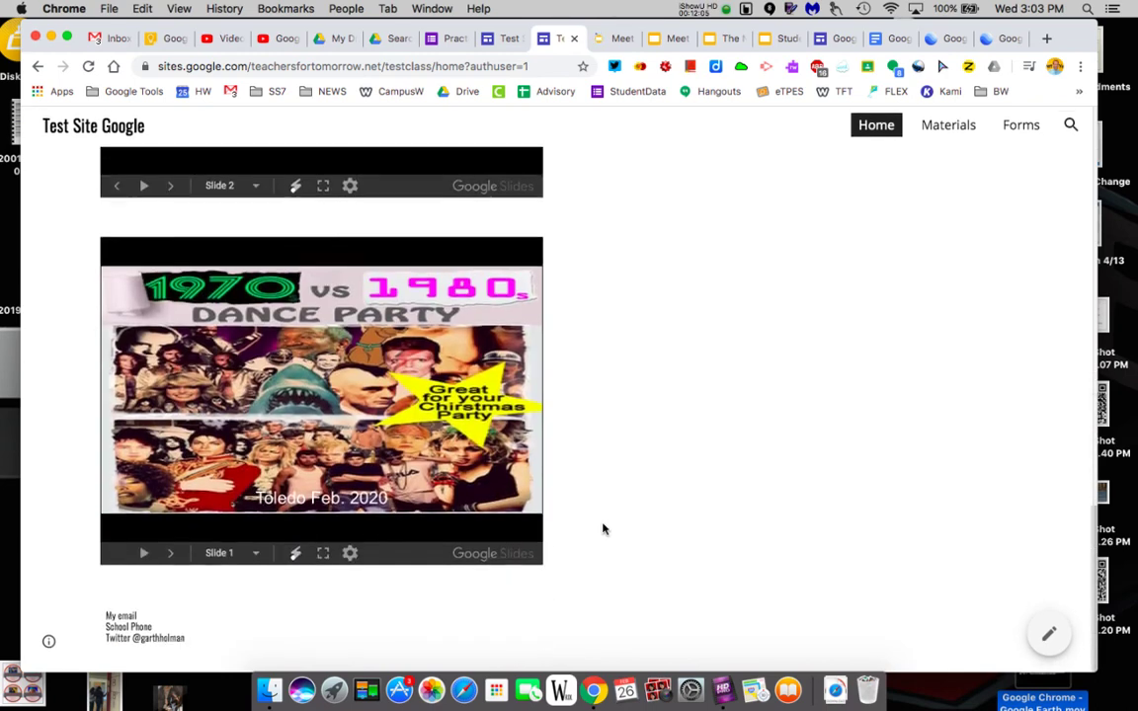
left_click(167, 558)
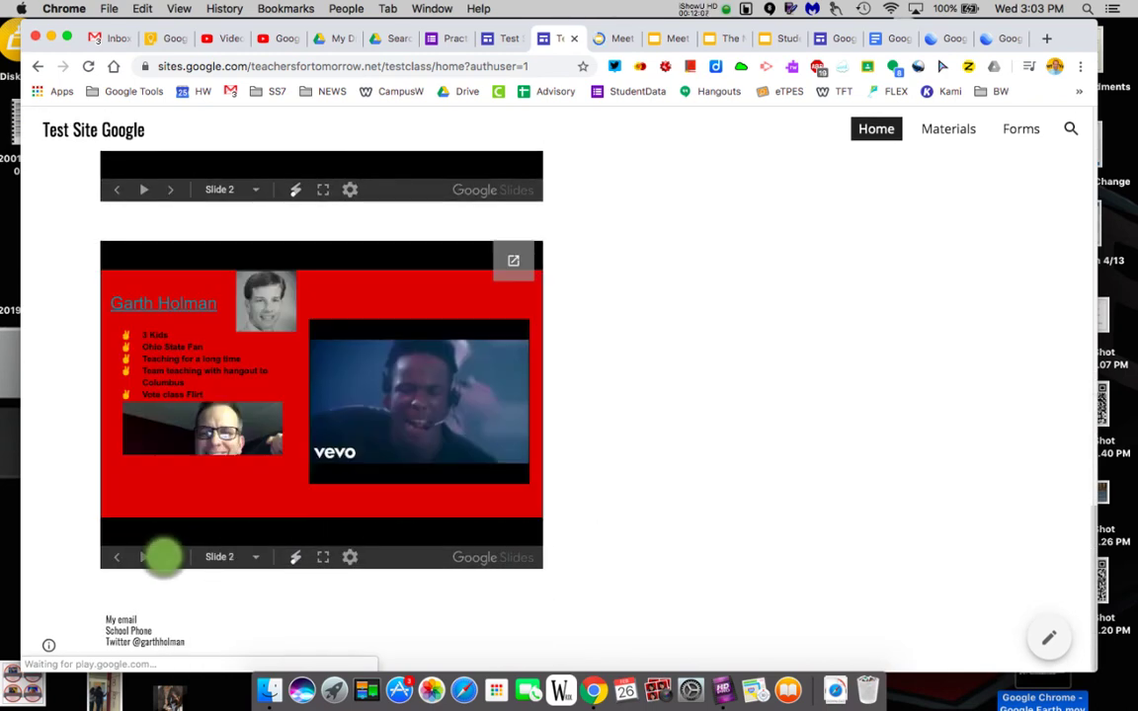
left_click(168, 558)
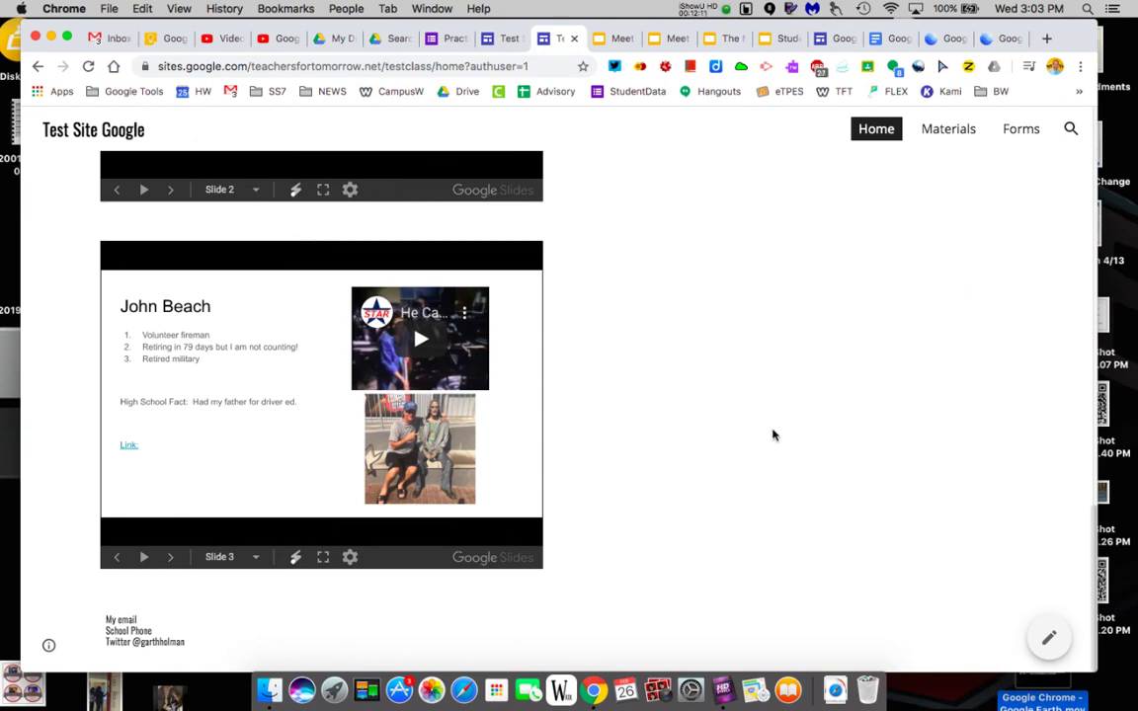
Review the published Materials page, testing video playback and the larger map view of the embedded Beachwood map.
scroll(1028, 226, "up", 5)
left_click(948, 130)
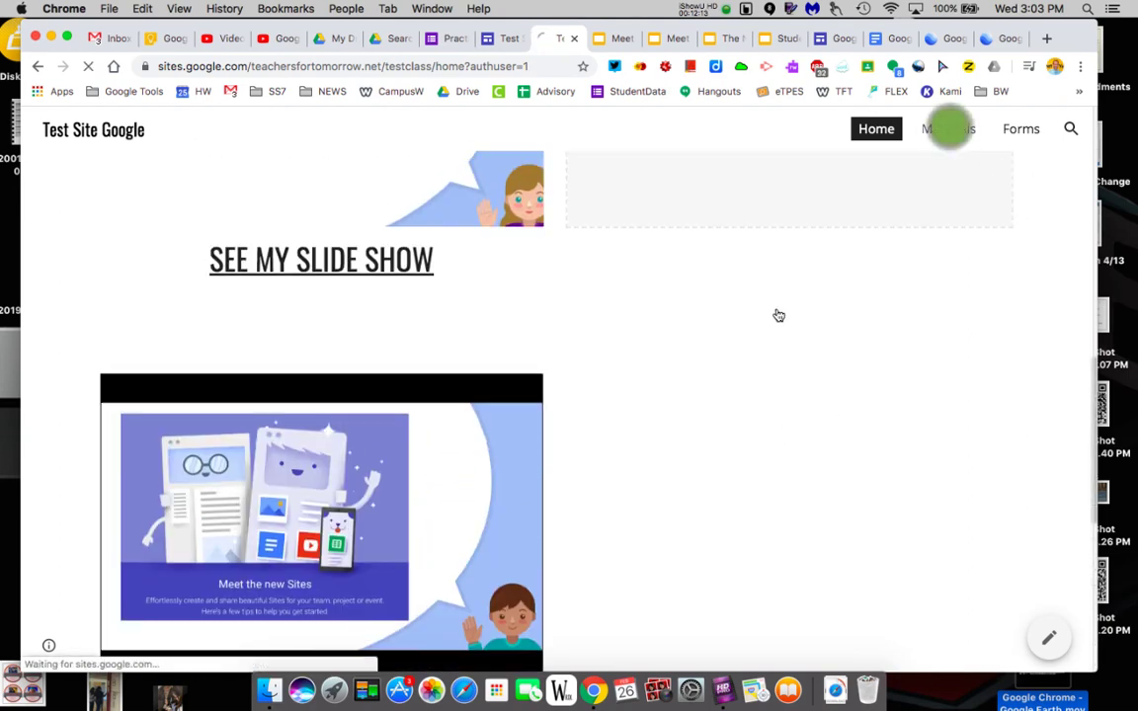
scroll(775, 312, "down", 3)
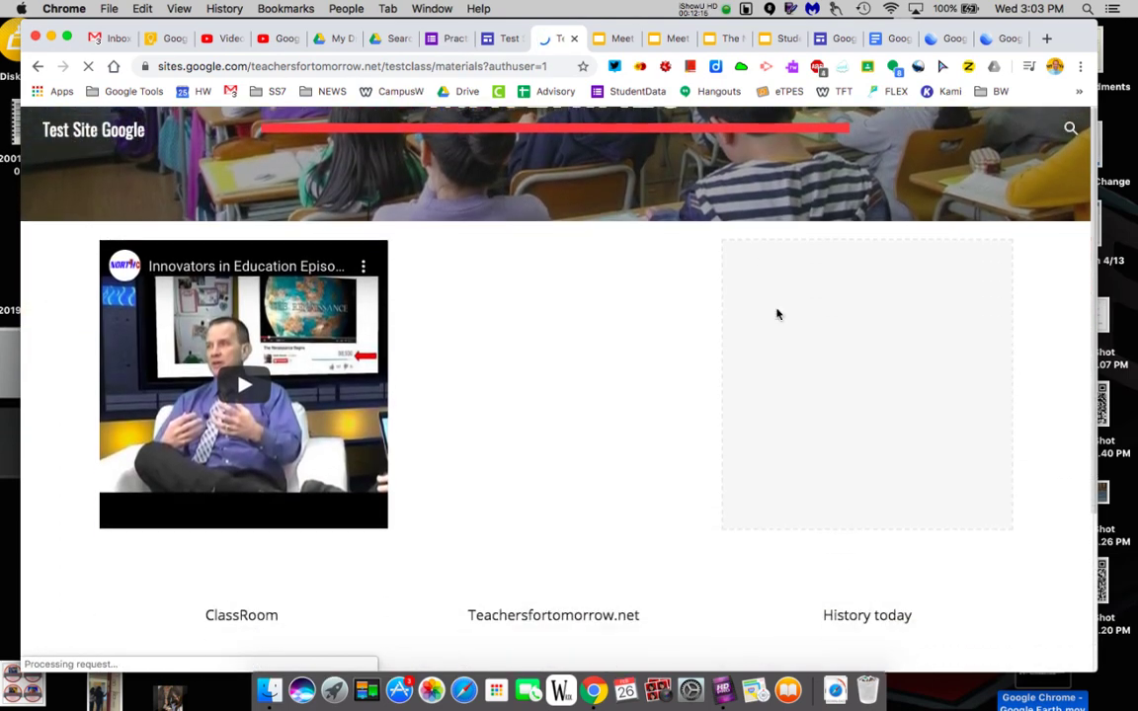
left_click(244, 384)
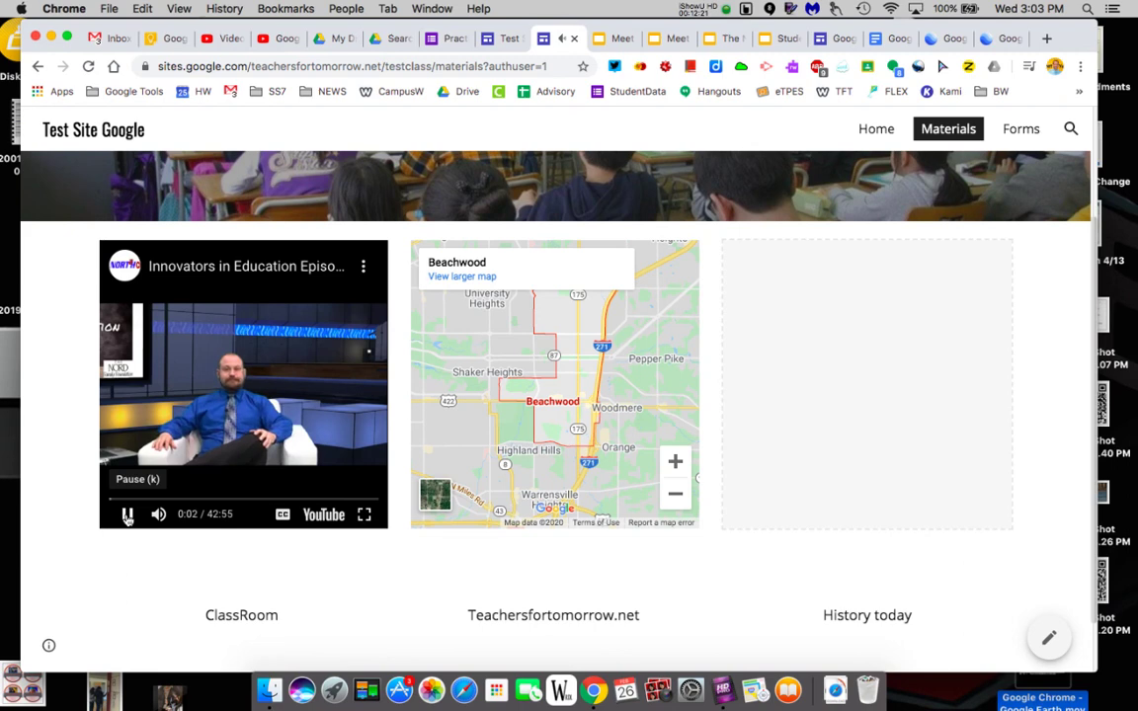
left_click(127, 516)
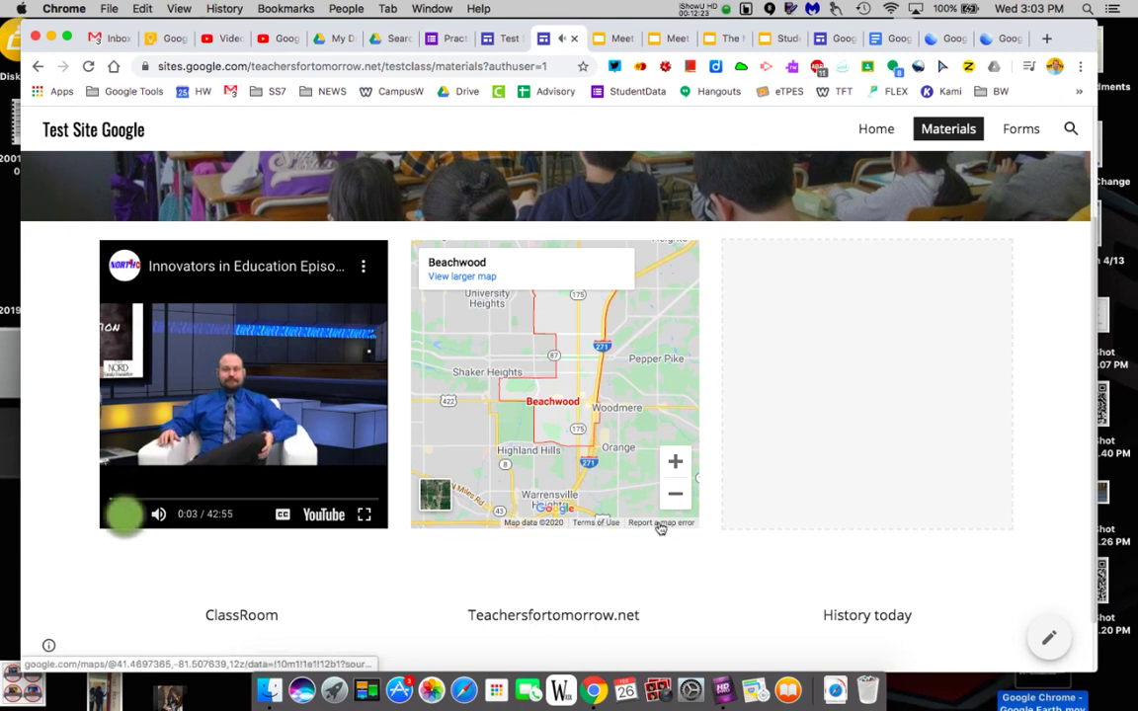
left_click(573, 399)
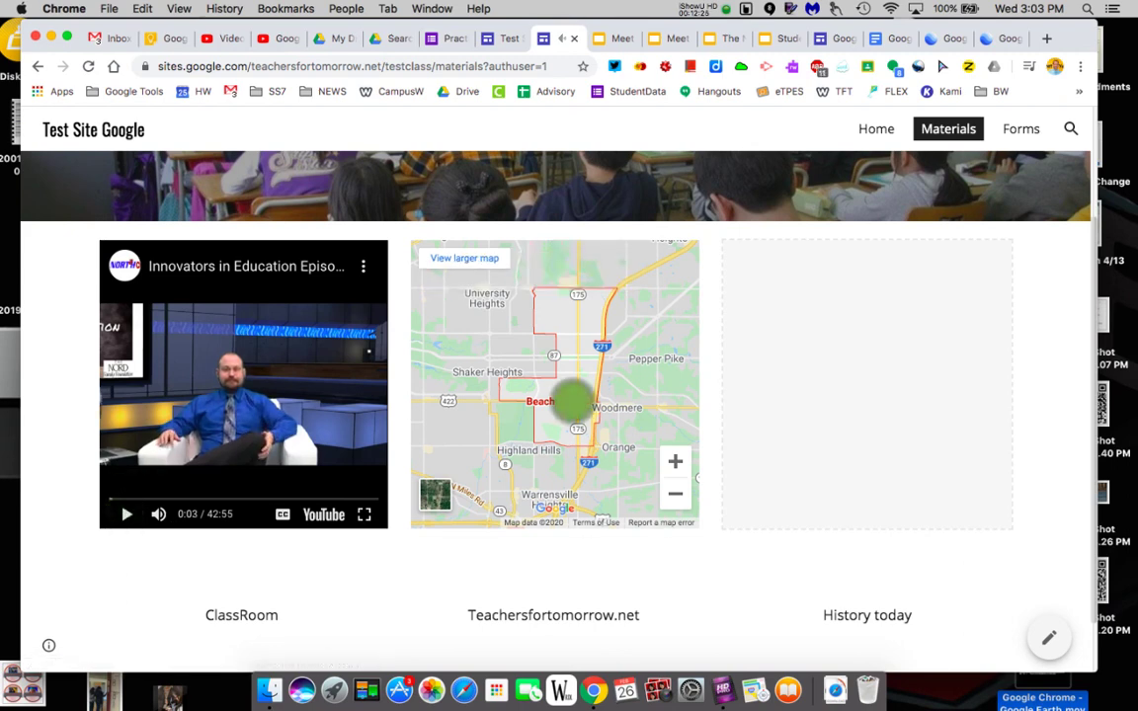
left_click(472, 258)
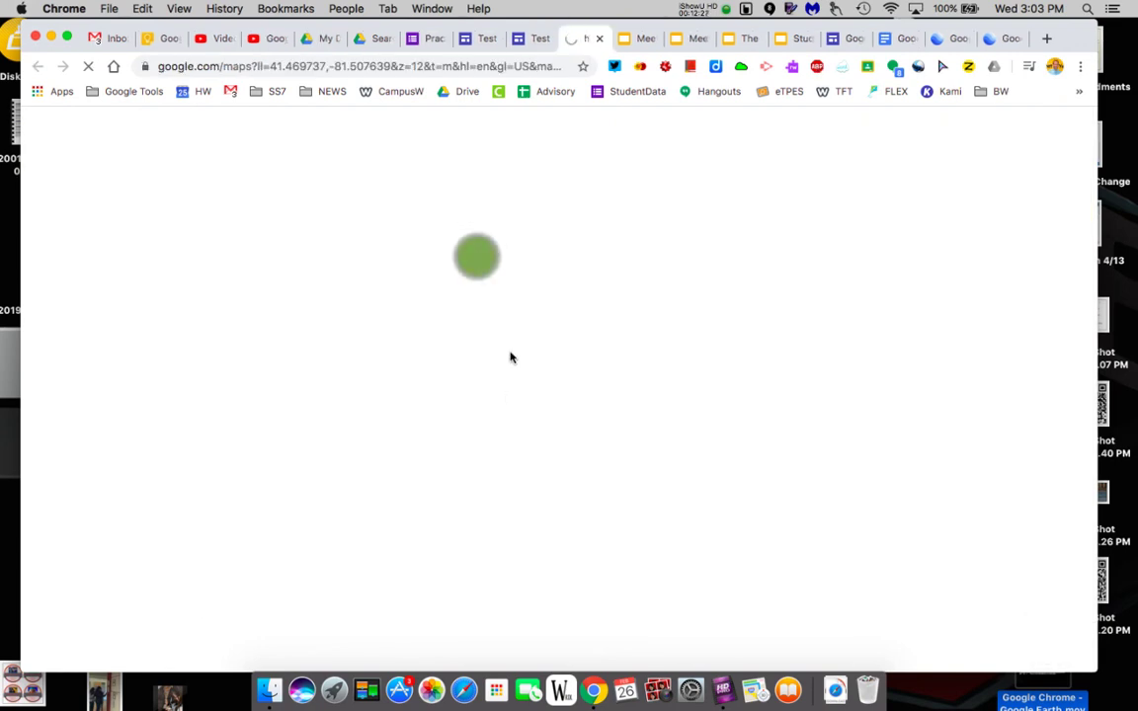
left_click(530, 39)
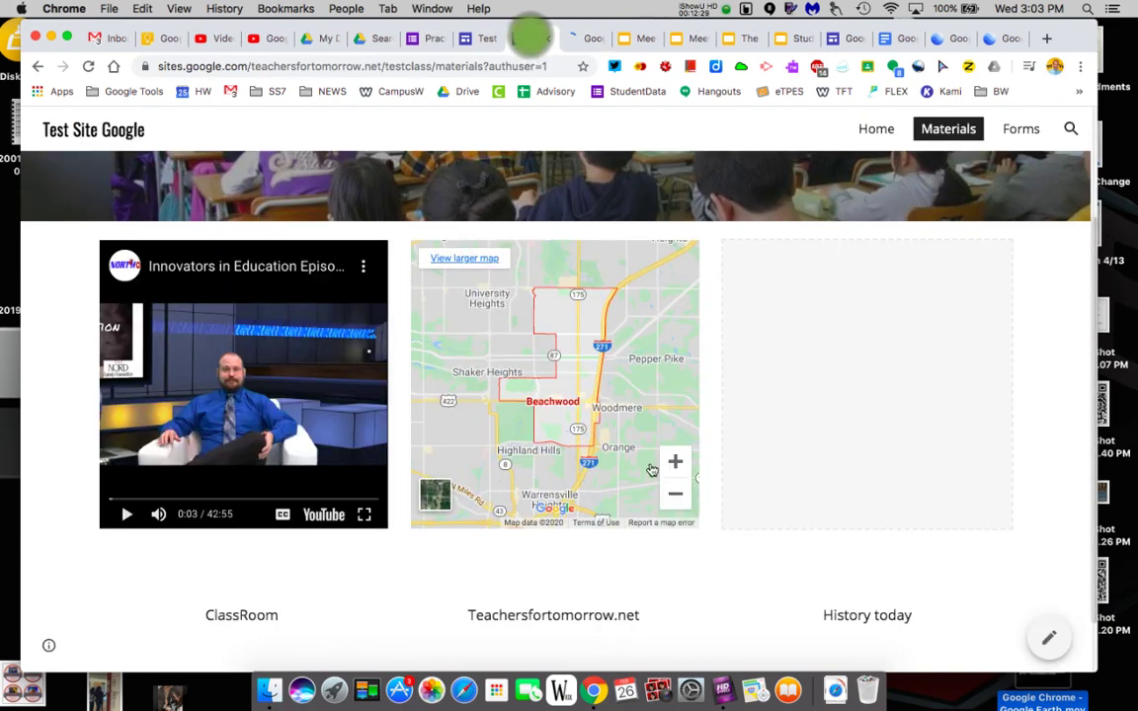
scroll(876, 561, "down", 2)
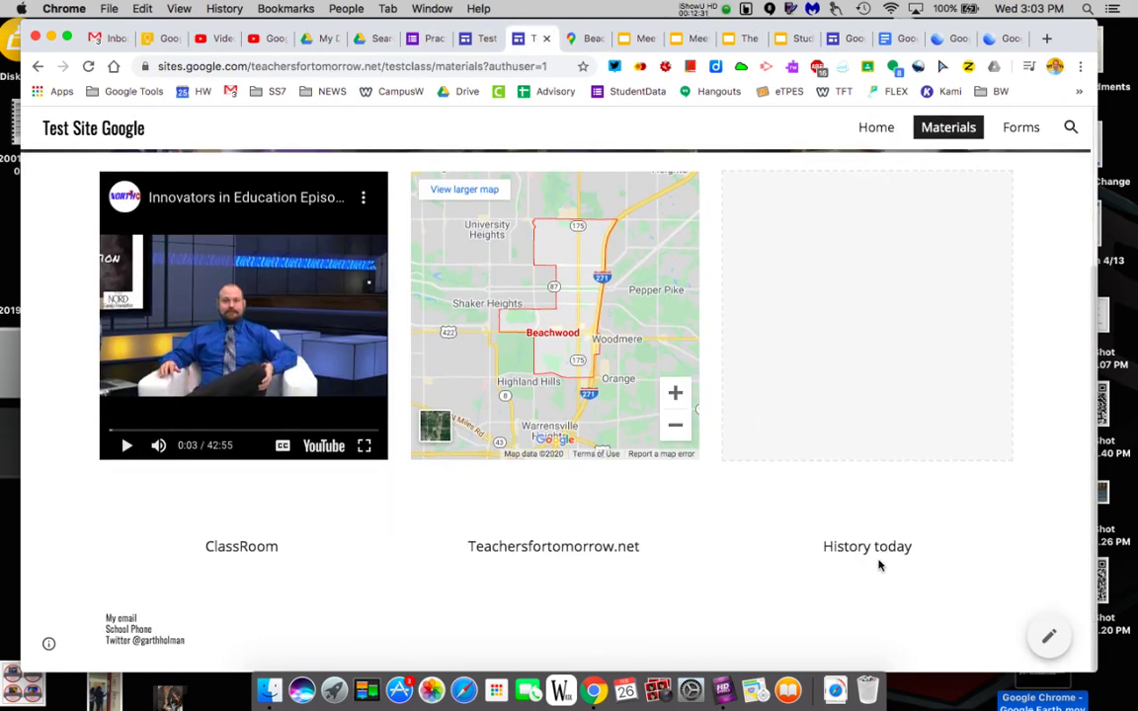
Review the published Forms page with its embedded quiz and look at the page's web address.
scroll(879, 564, "up", 5)
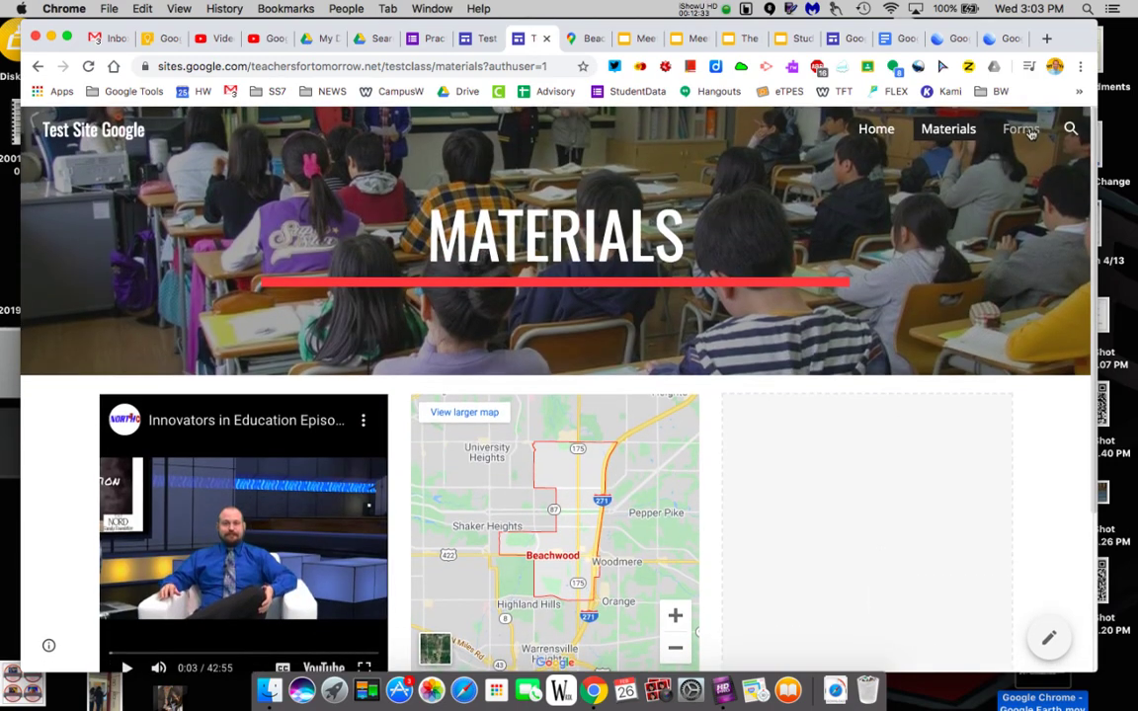
left_click(1029, 133)
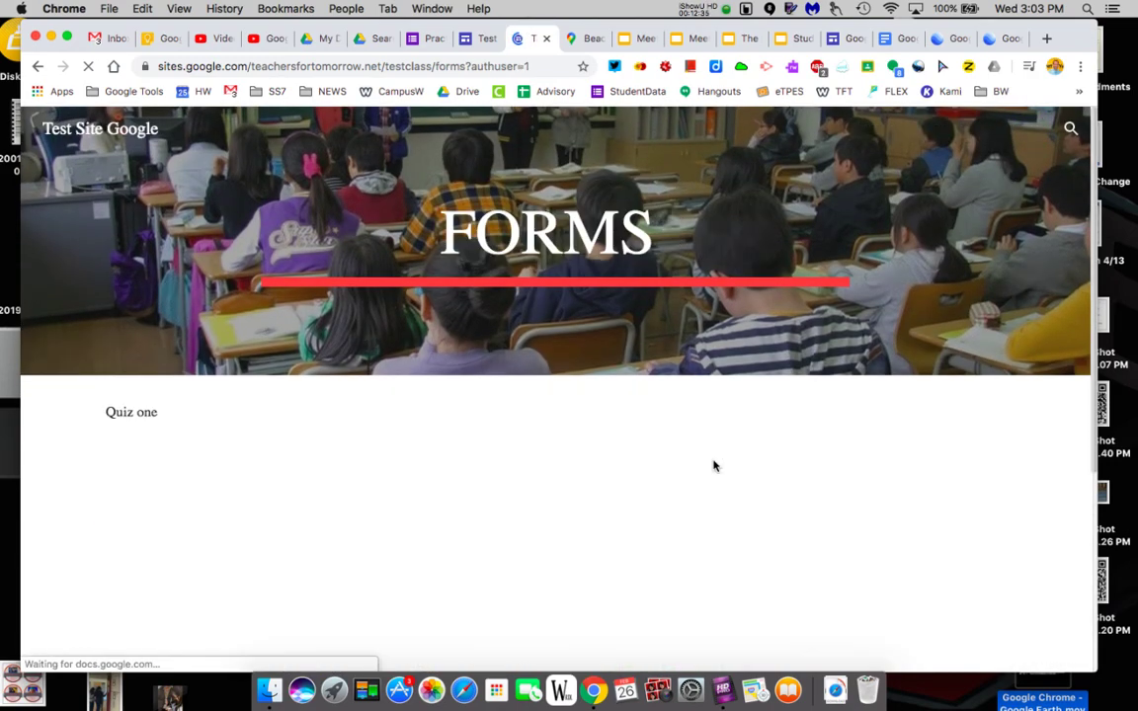
scroll(714, 466, "down", 2)
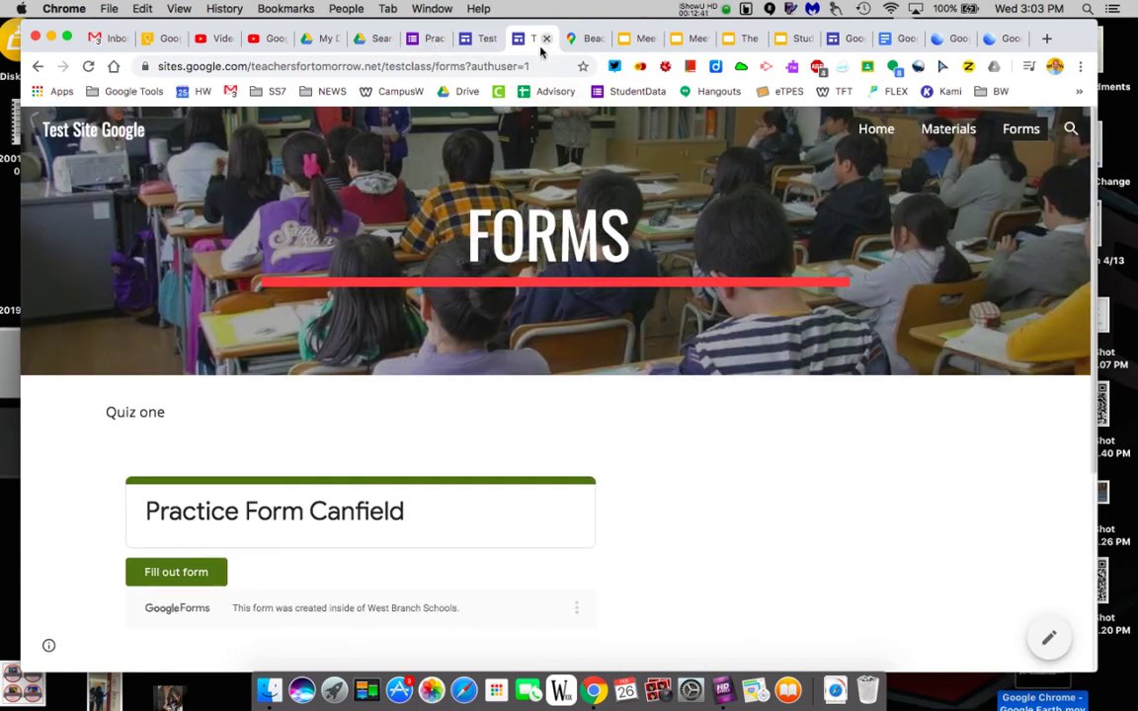
left_click(477, 67)
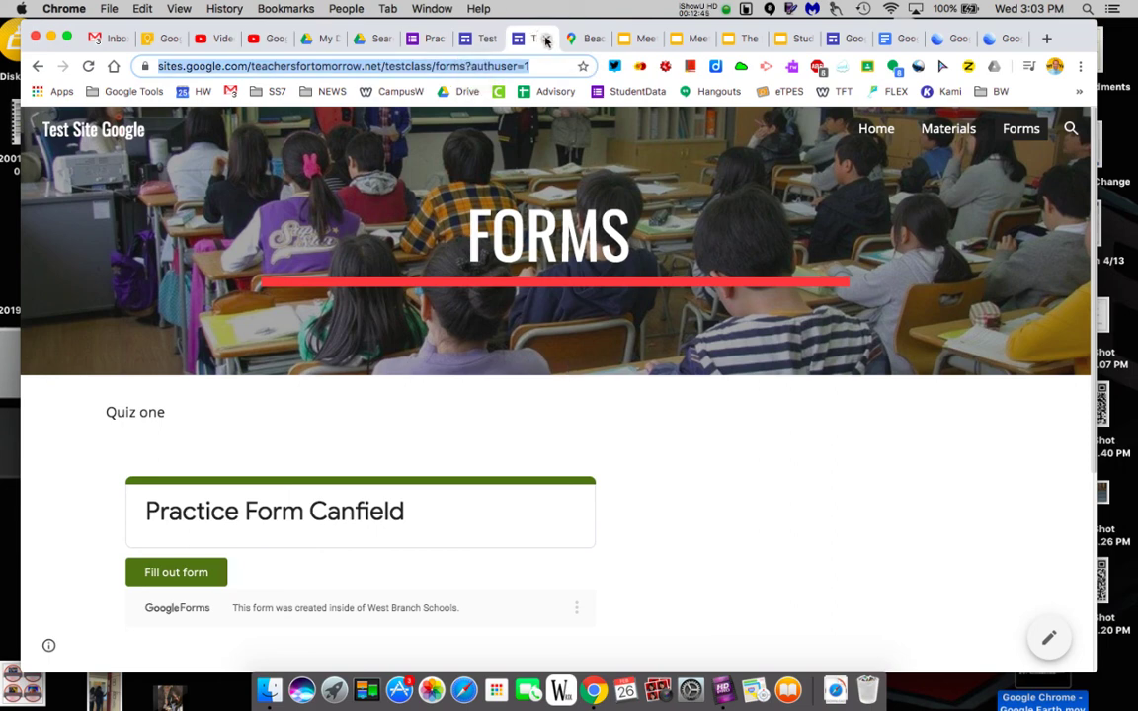
left_click(670, 318)
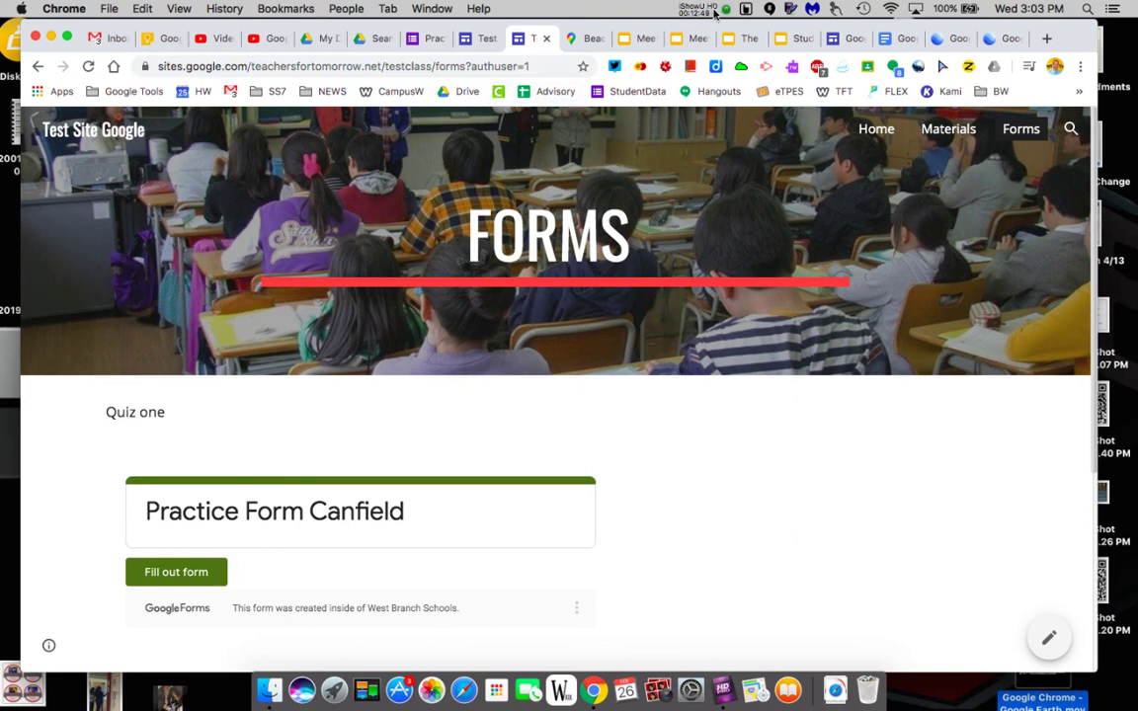
left_click(706, 12)
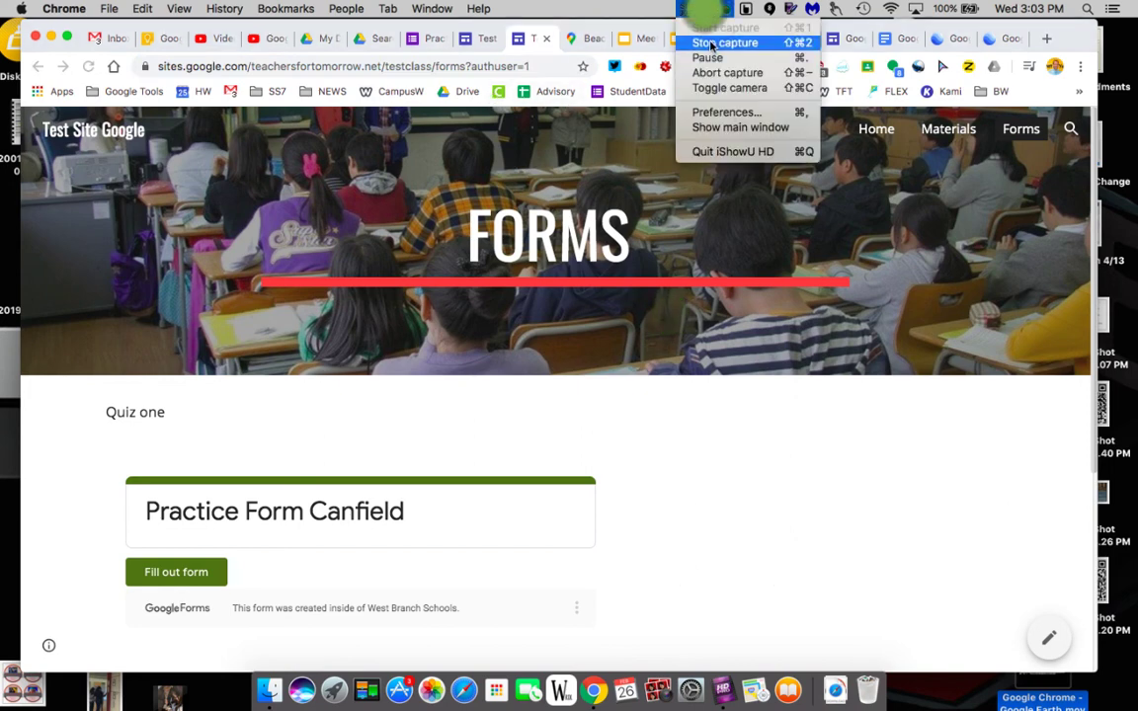